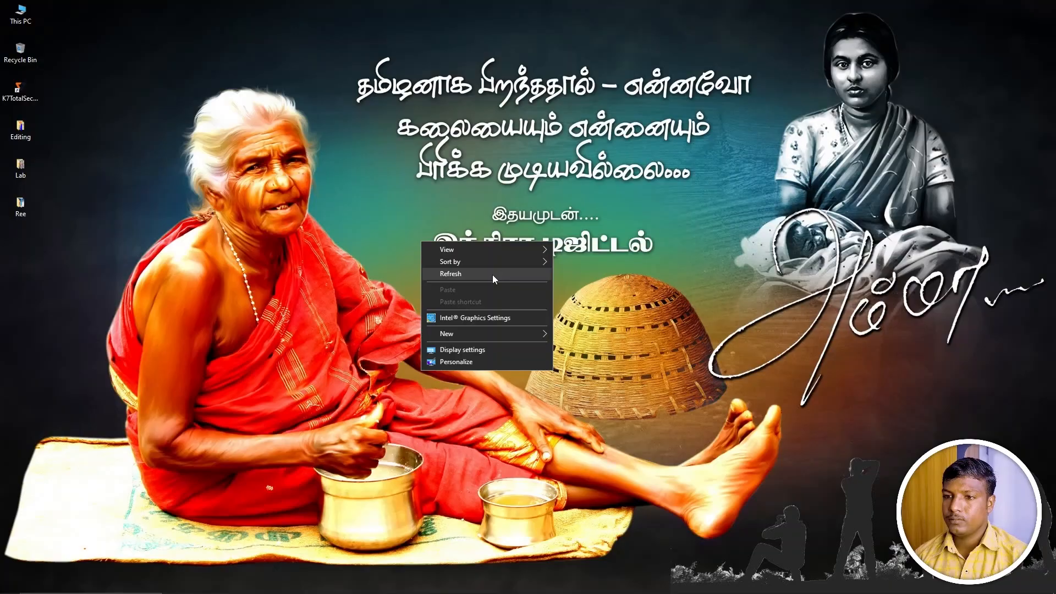
pyautogui.click(493, 280)
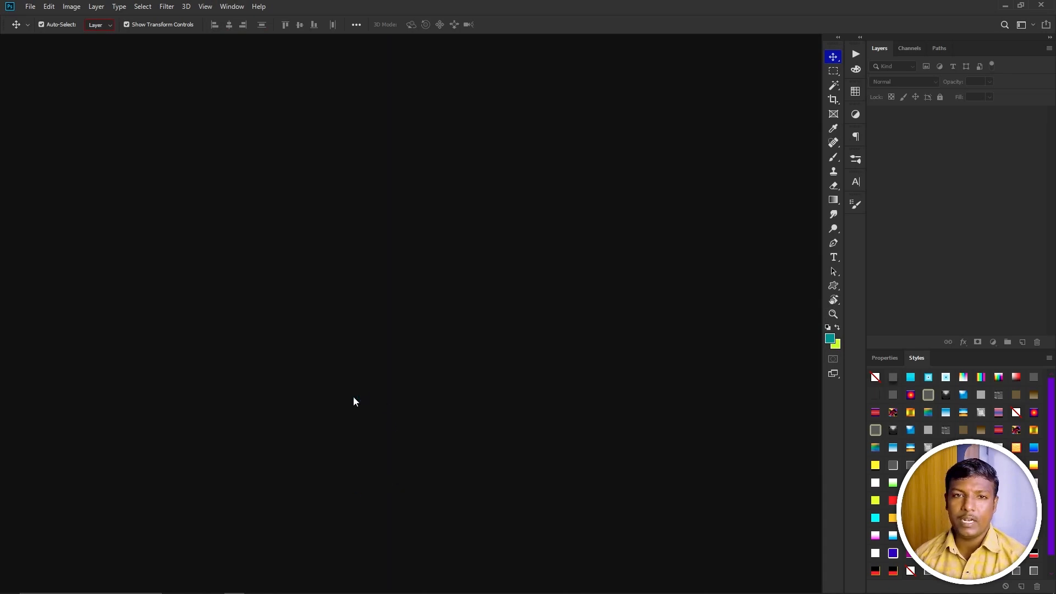
# Open the file 10X8 Design - 02 from the Editing folder.
pyautogui.hotkey('ctrl', 'o')
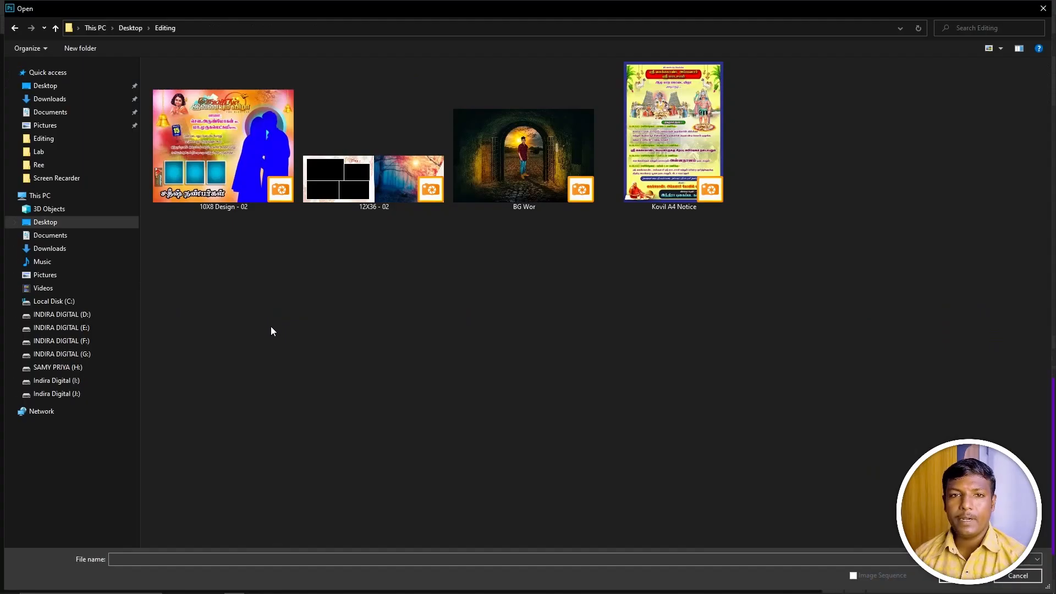
pyautogui.doubleClick(237, 154)
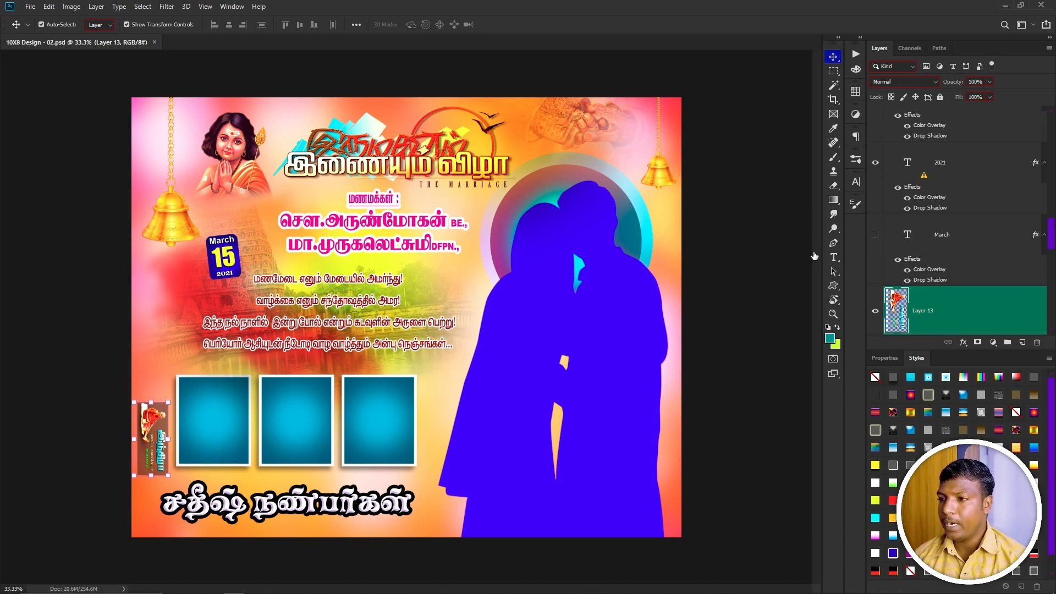
# Widen the Layers panel dock toward the canvas.
pyautogui.click(873, 236)
pyautogui.click(874, 236)
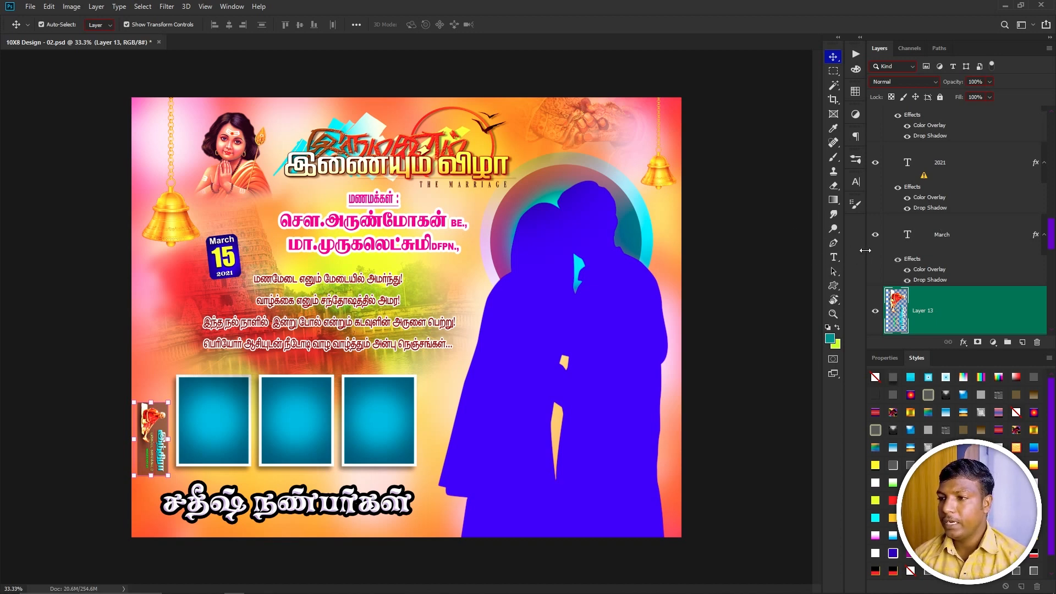
pyautogui.moveTo(864, 250); pyautogui.dragTo(796, 264)
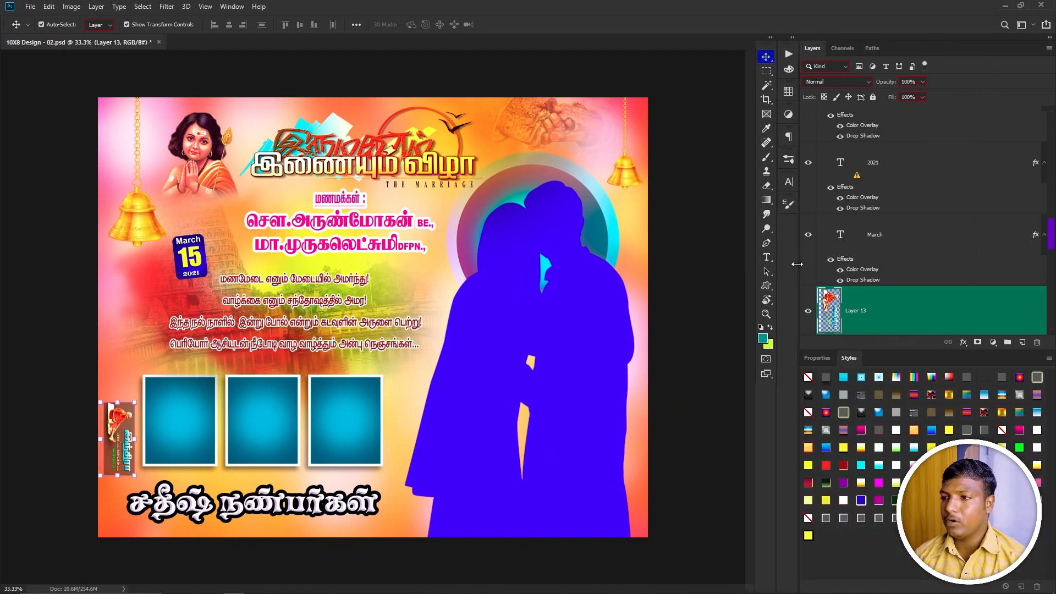
# Toggle the Layers panel off and on, then make it taller above the Styles panel.
pyautogui.press('F7')
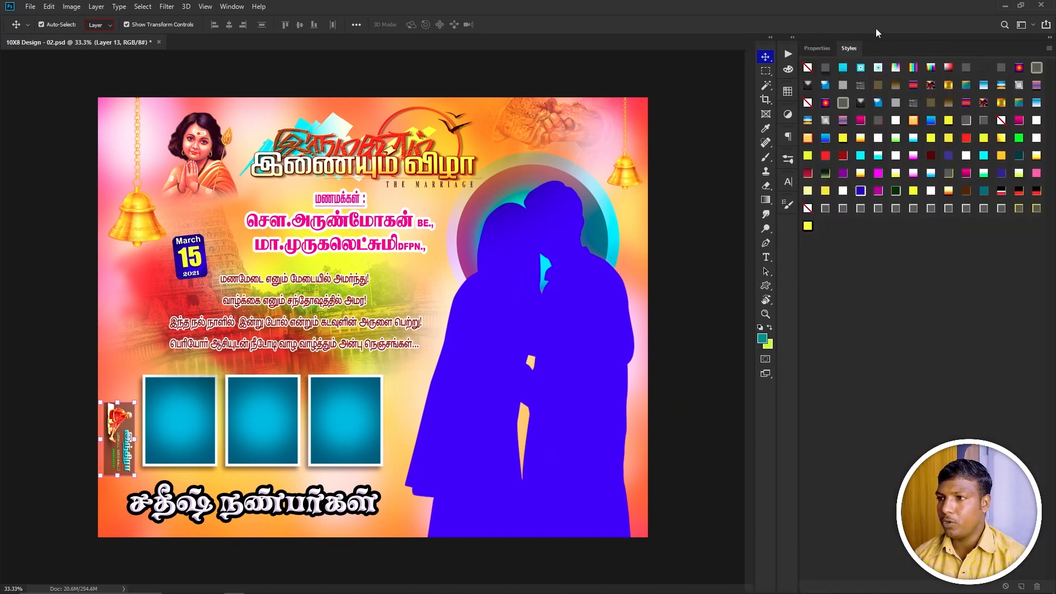
pyautogui.press('F7')
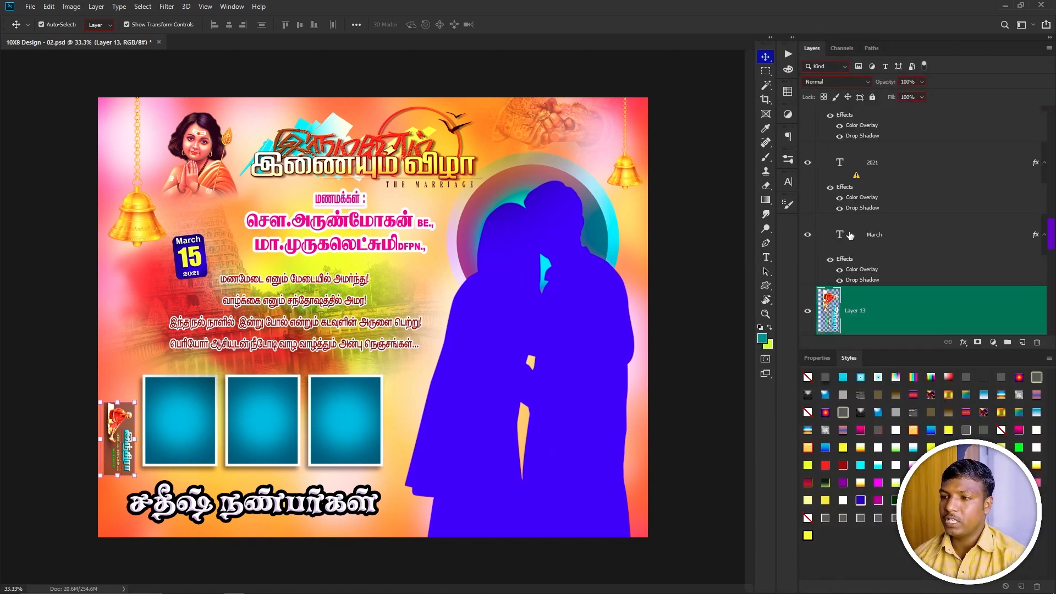
pyautogui.press('F7')
pyautogui.press('F7')
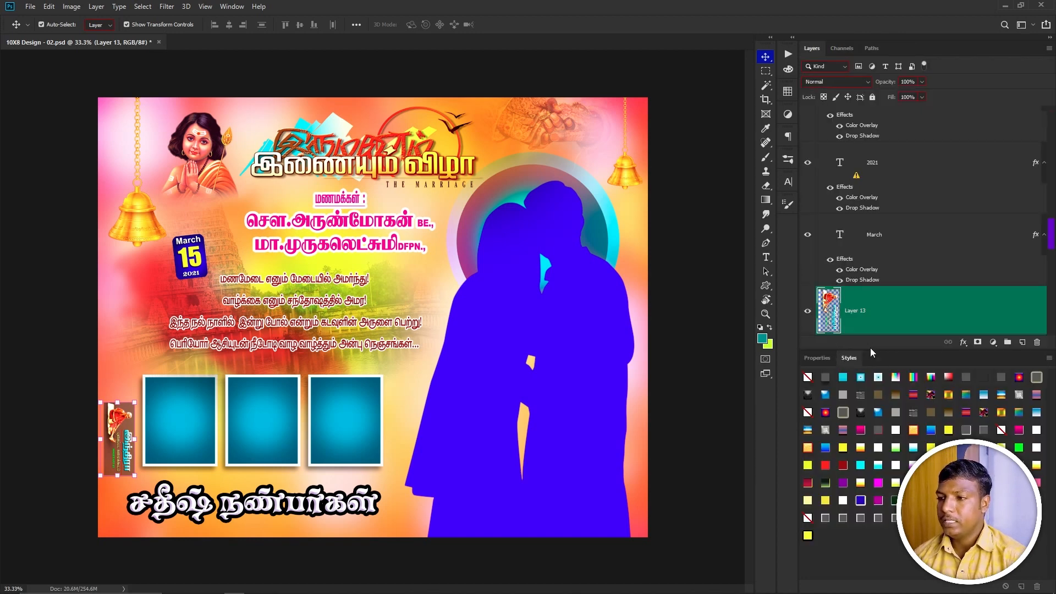
pyautogui.moveTo(875, 350); pyautogui.dragTo(875, 407)
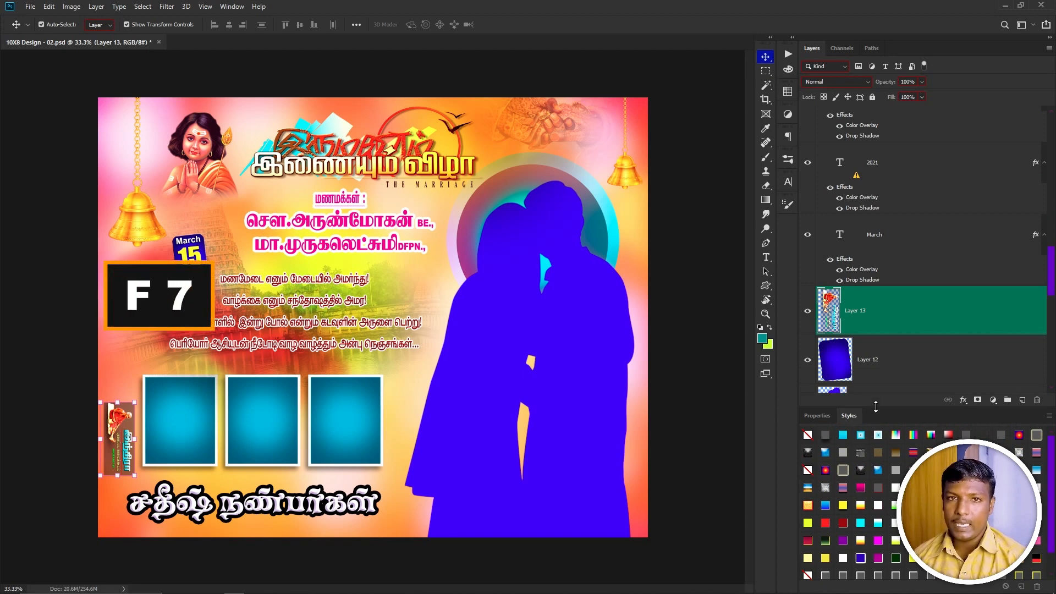
# Select Layer 4 from the list of layers under the pointer on the couple silhouette.
pyautogui.click(231, 6)
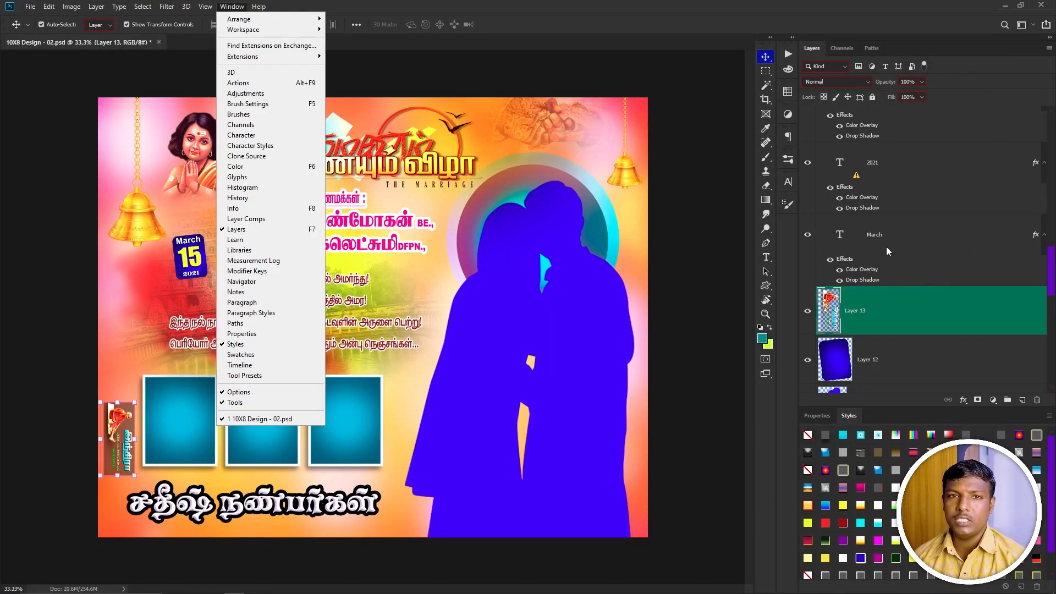
pyautogui.click(575, 313)
pyautogui.rightClick(575, 313)
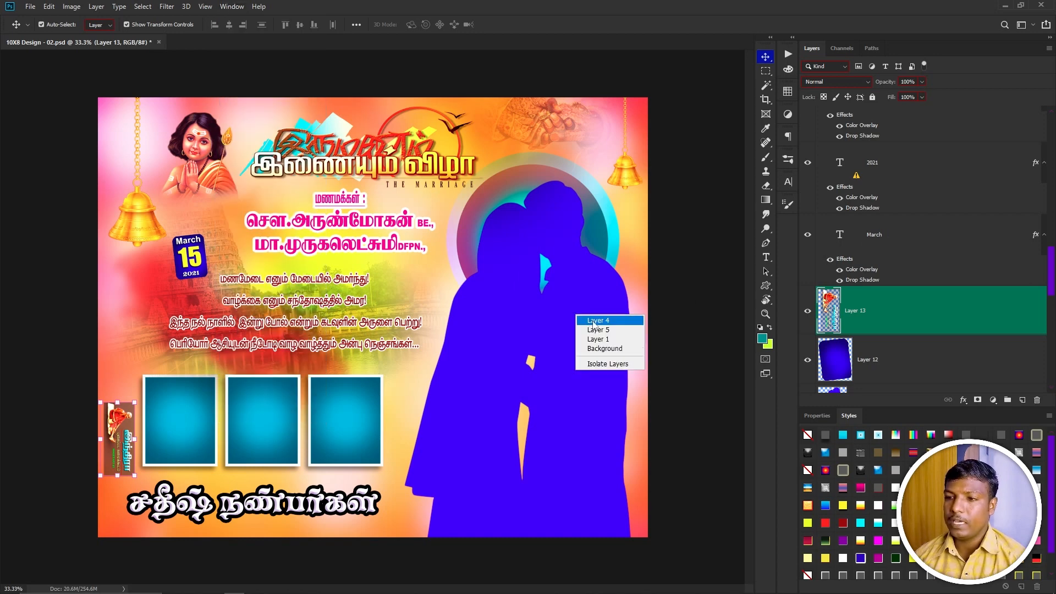
pyautogui.click(592, 321)
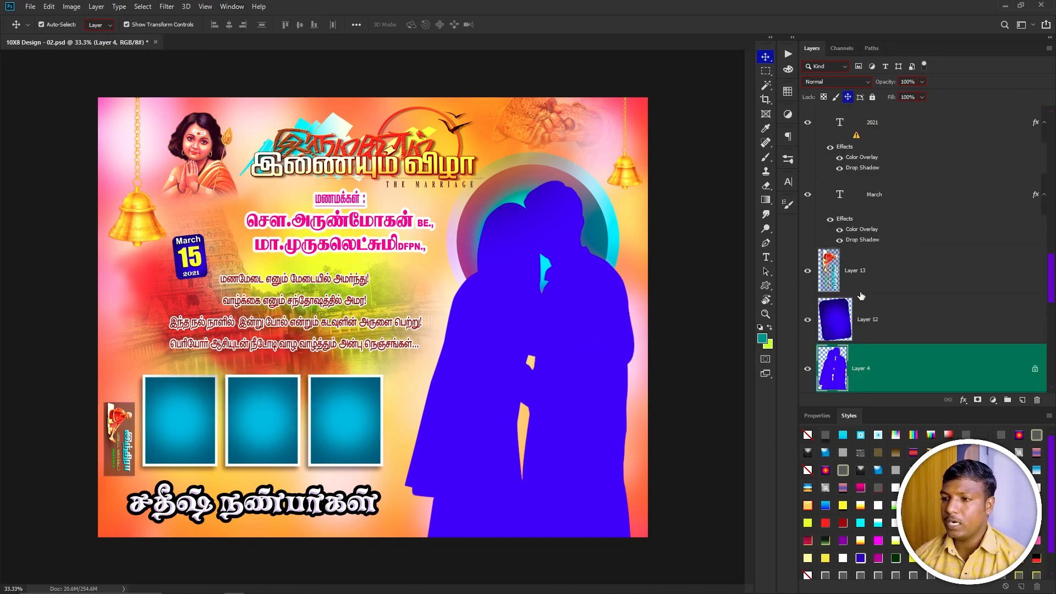
# Select the Murugan portrait's Layer 8 from the layers listed under the pointer on the canvas.
pyautogui.scroll(-2, 855, 232)
pyautogui.click(591, 315)
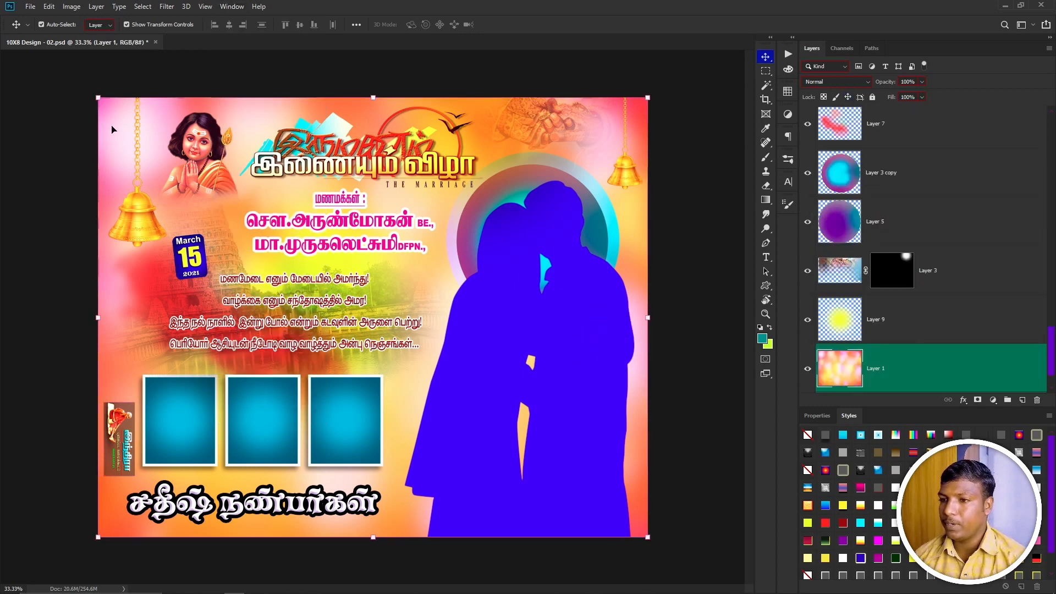
pyautogui.rightClick(195, 153)
pyautogui.click(217, 160)
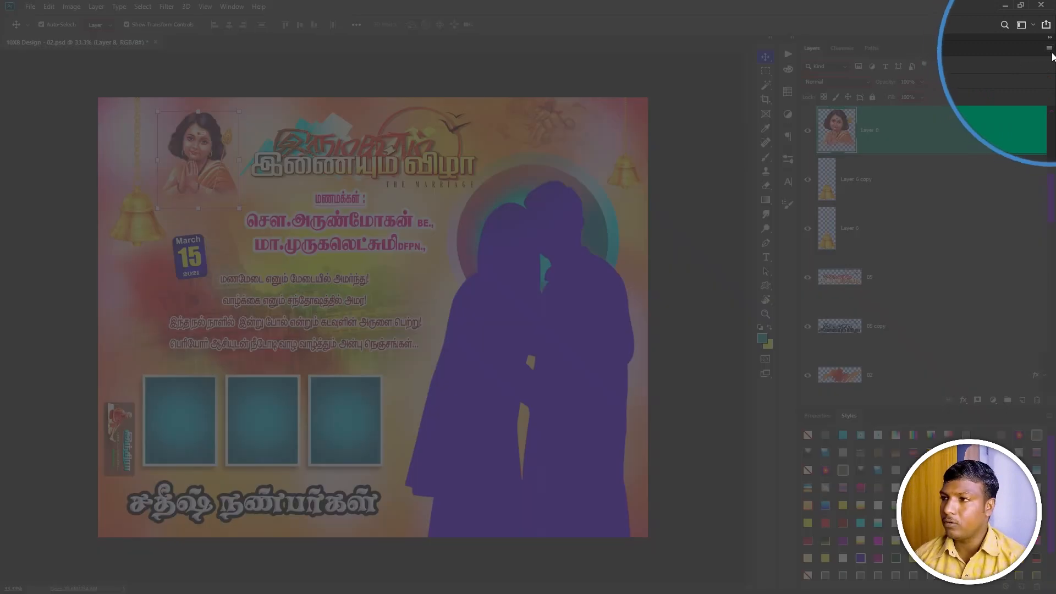
# Open the Layers panel options and confirm the largest thumbnail size with Layer Bounds contents.
pyautogui.click(1049, 49)
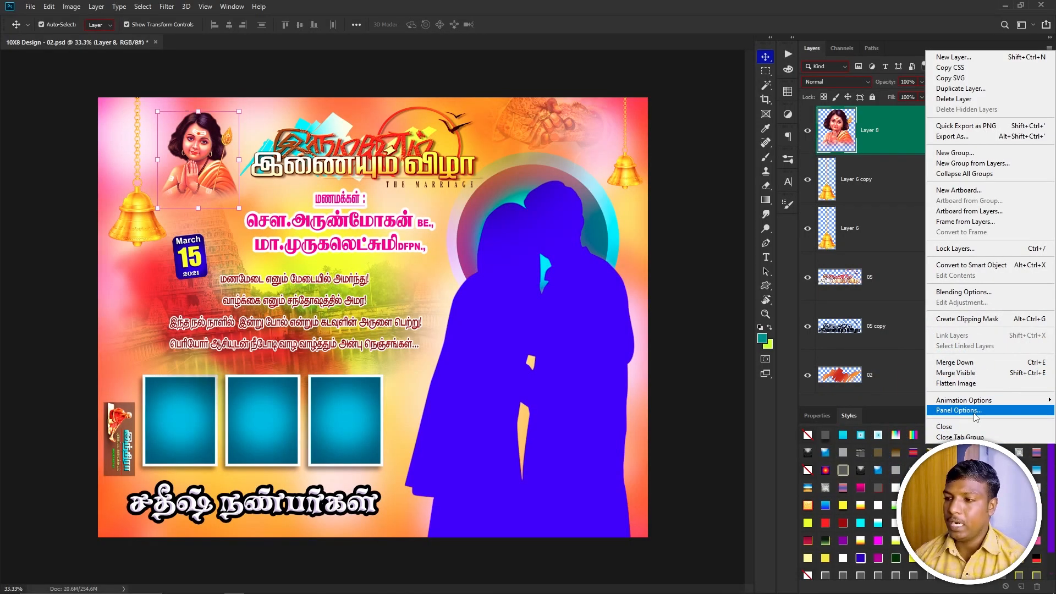
pyautogui.click(959, 410)
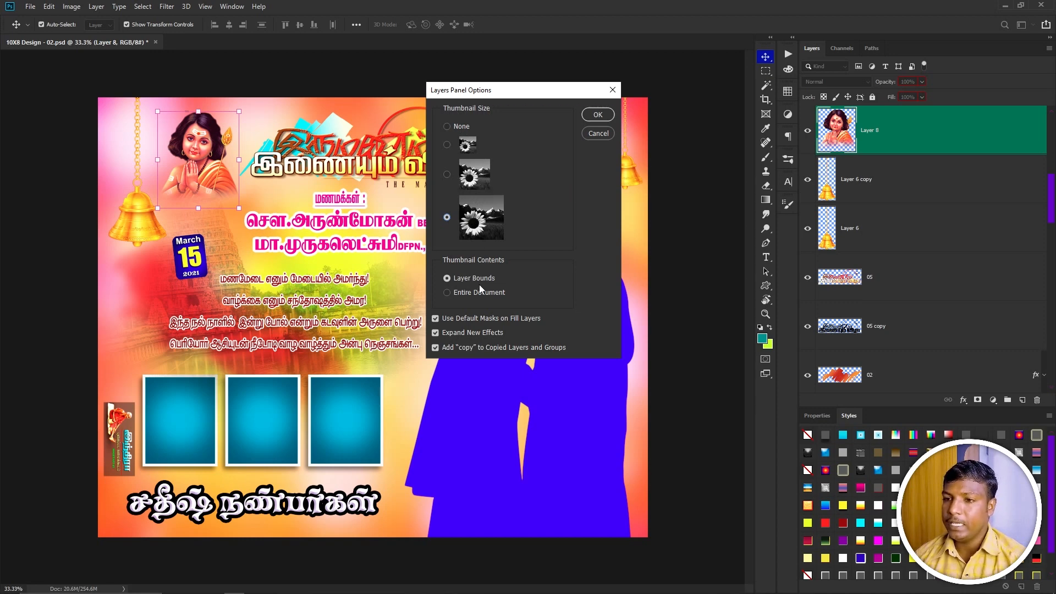
pyautogui.click(598, 115)
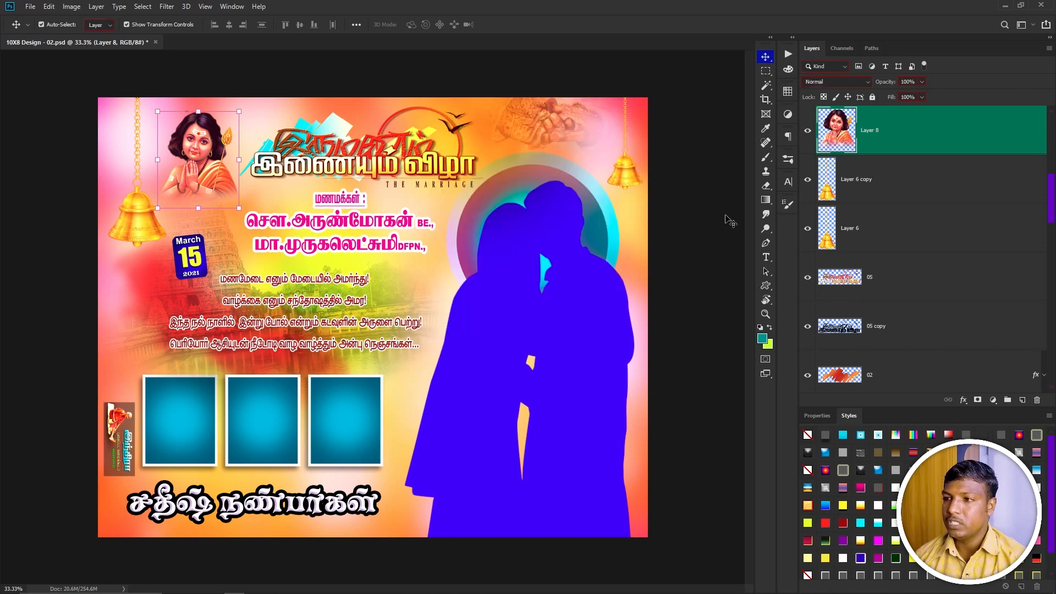
# Fit the document on screen and select both the portrait layer and the left bell layer.
pyautogui.hotkey('ctrl', '0')
pyautogui.click(689, 279)
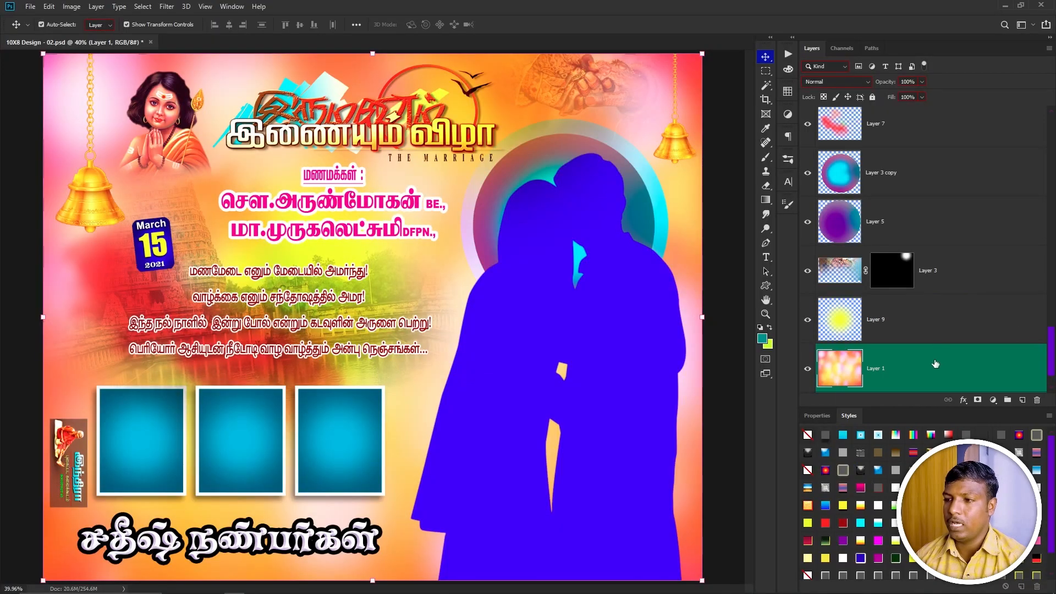
pyautogui.click(162, 141)
pyautogui.keyDown('shift'); pyautogui.click(85, 219); pyautogui.keyUp('shift')
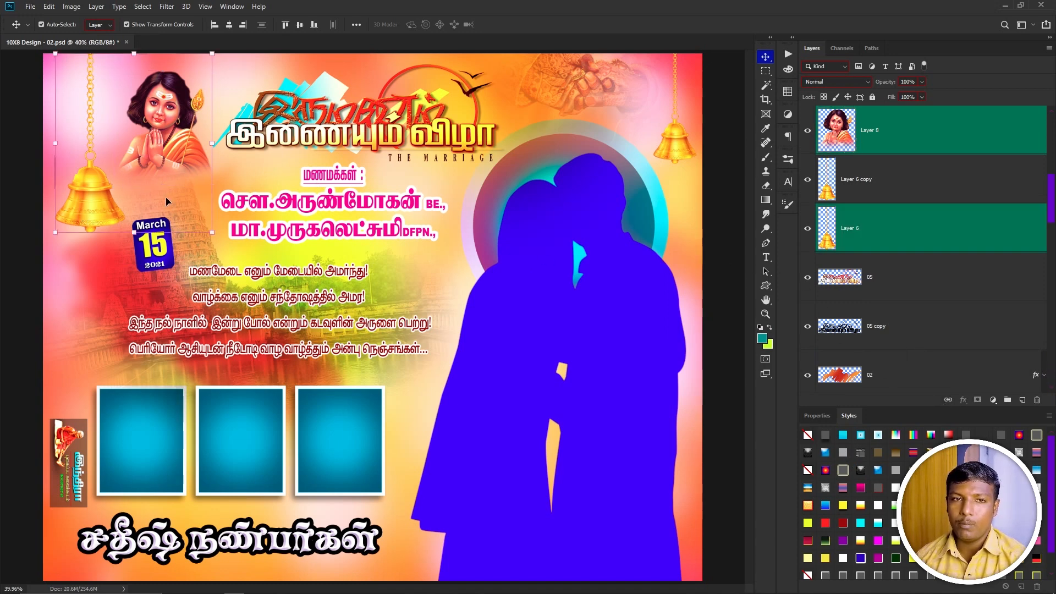
# Link the two selected layers and unlink them again.
pyautogui.click(948, 401)
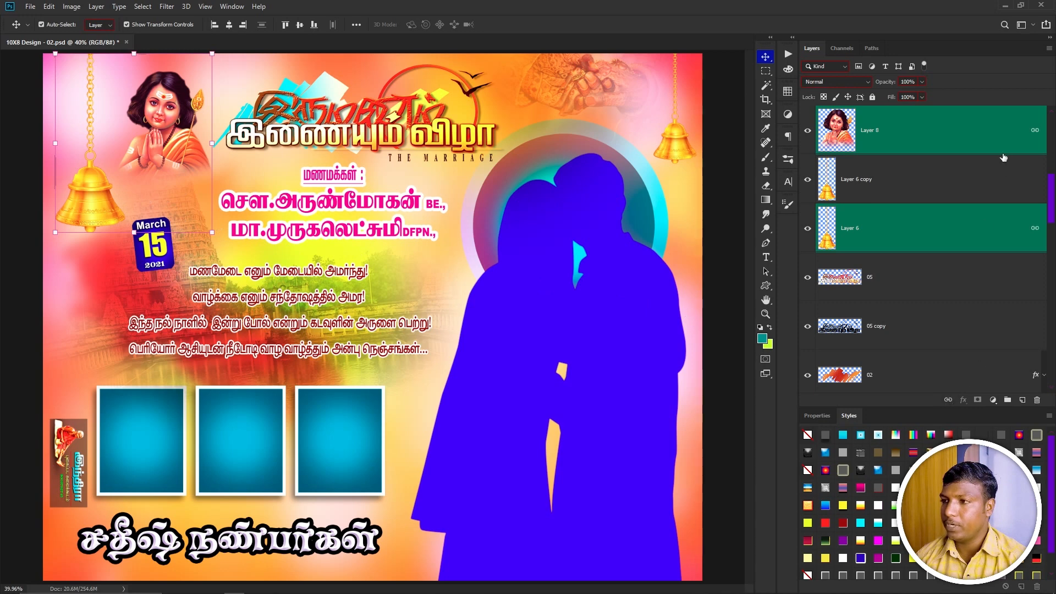
pyautogui.moveTo(194, 141)
pyautogui.mouseDown()
pyautogui.moveTo(292, 143)
pyautogui.moveTo(195, 142)
pyautogui.mouseUp()
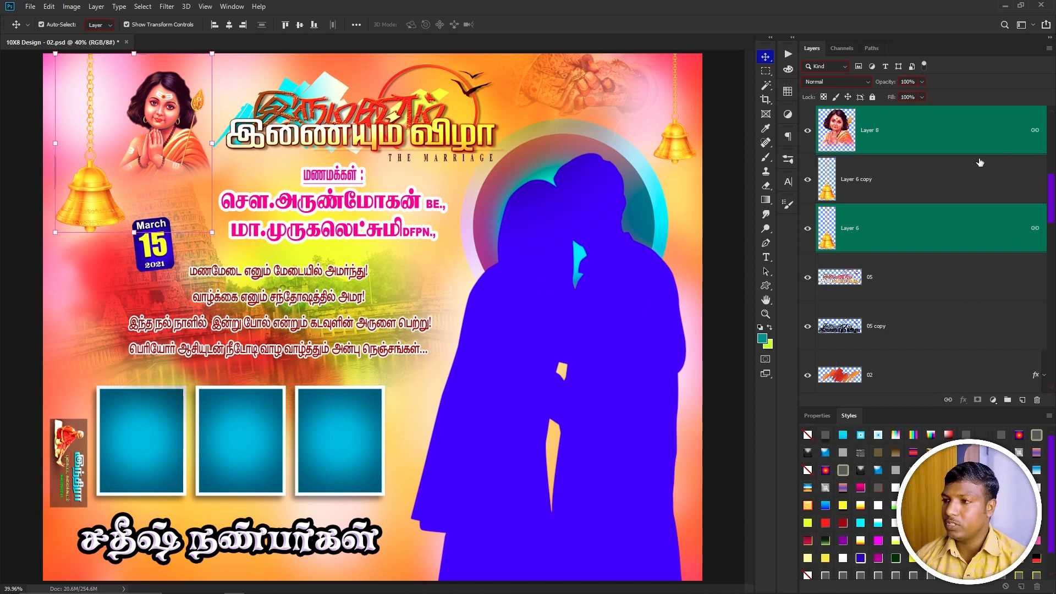
pyautogui.click(949, 401)
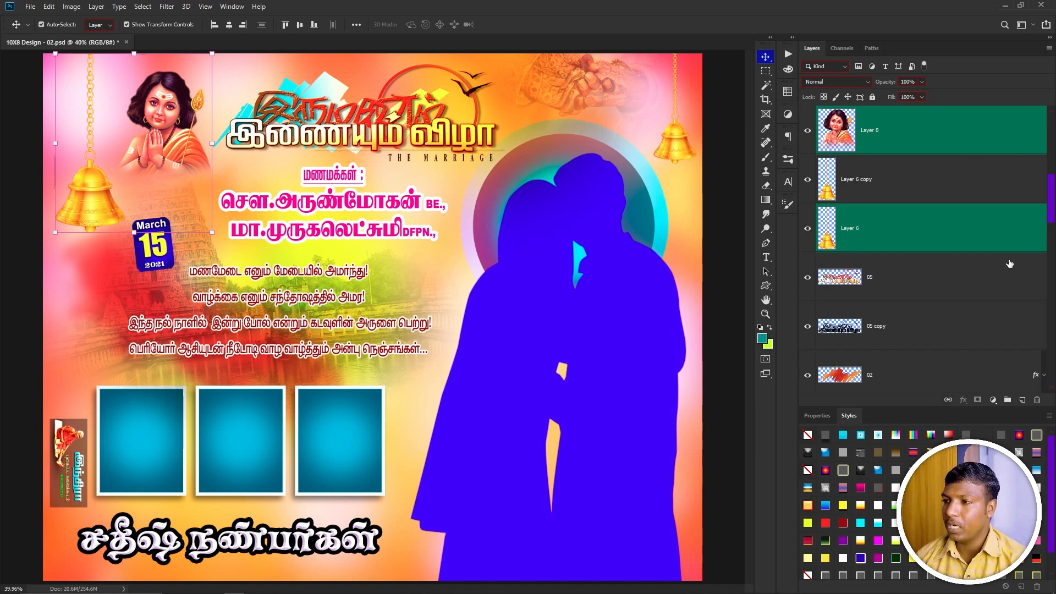
# Zoom into the Murugan portrait and nudge its layer slightly up and right.
pyautogui.click(927, 135)
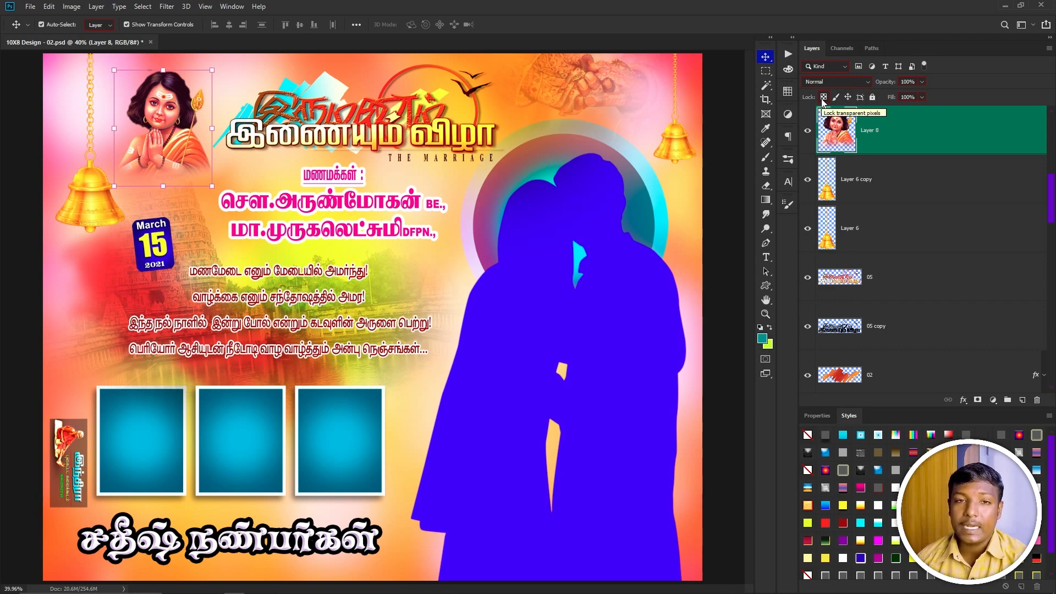
pyautogui.moveTo(132, 99); pyautogui.dragTo(262, 272)
pyautogui.scroll(2, 253, 231)
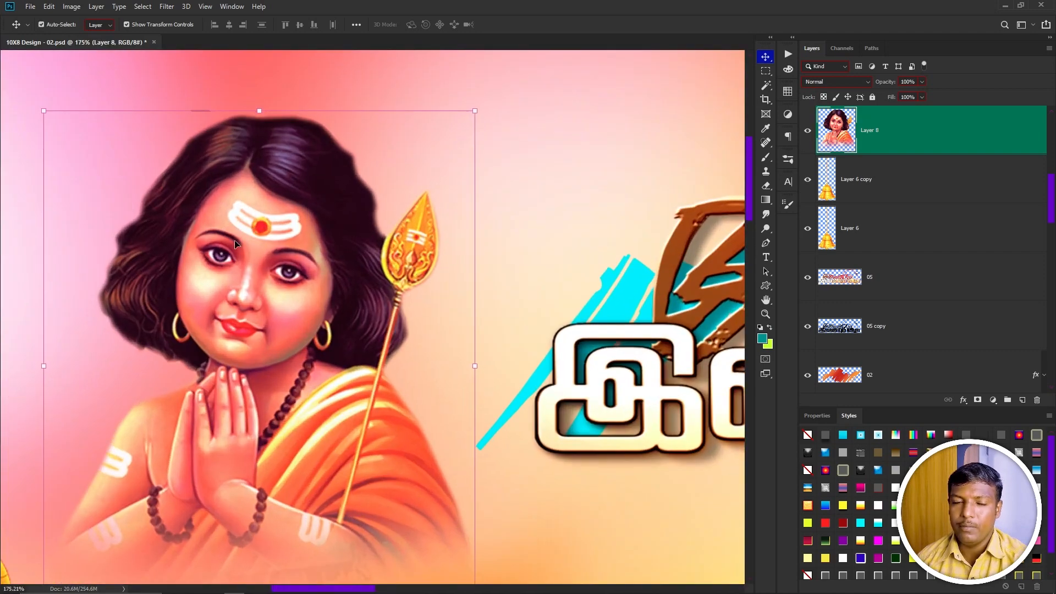
pyautogui.moveTo(212, 240); pyautogui.dragTo(224, 217)
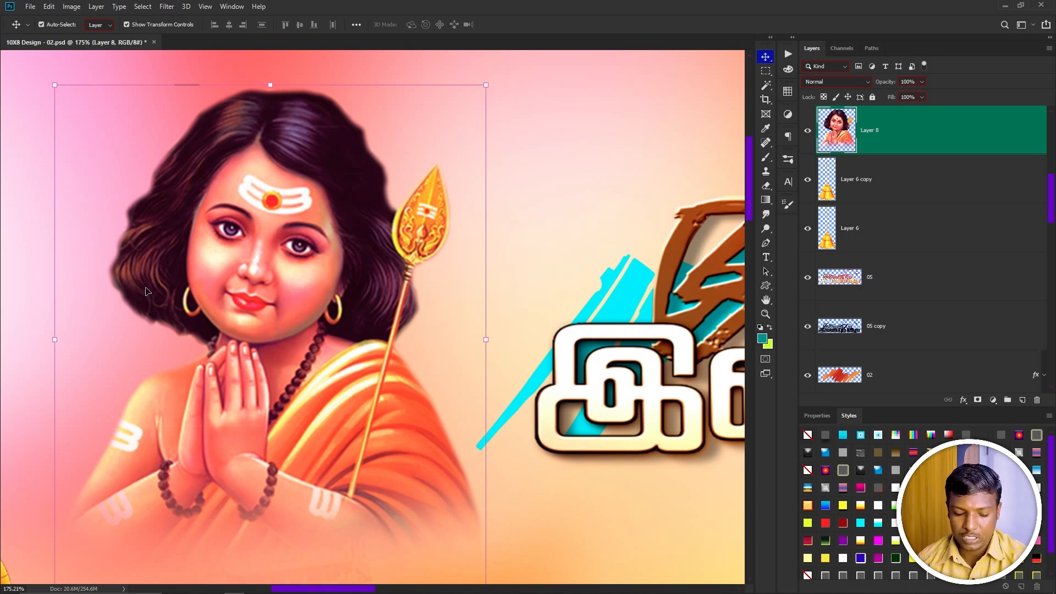
# Switch to the Clone Stamp tool with a soft 41 px brush.
pyautogui.press('s')
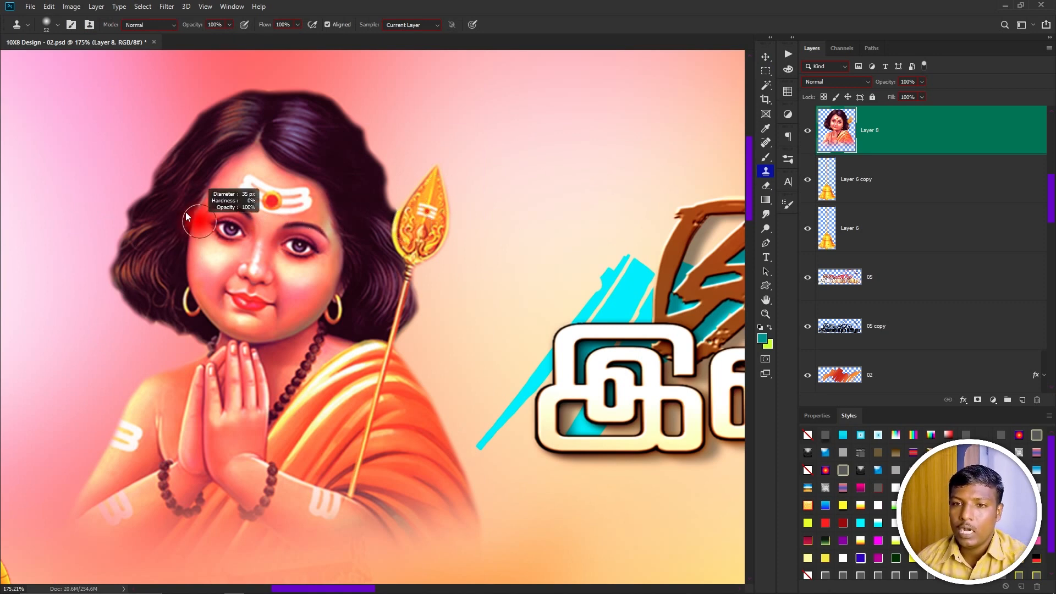
pyautogui.rightClick(170, 195)
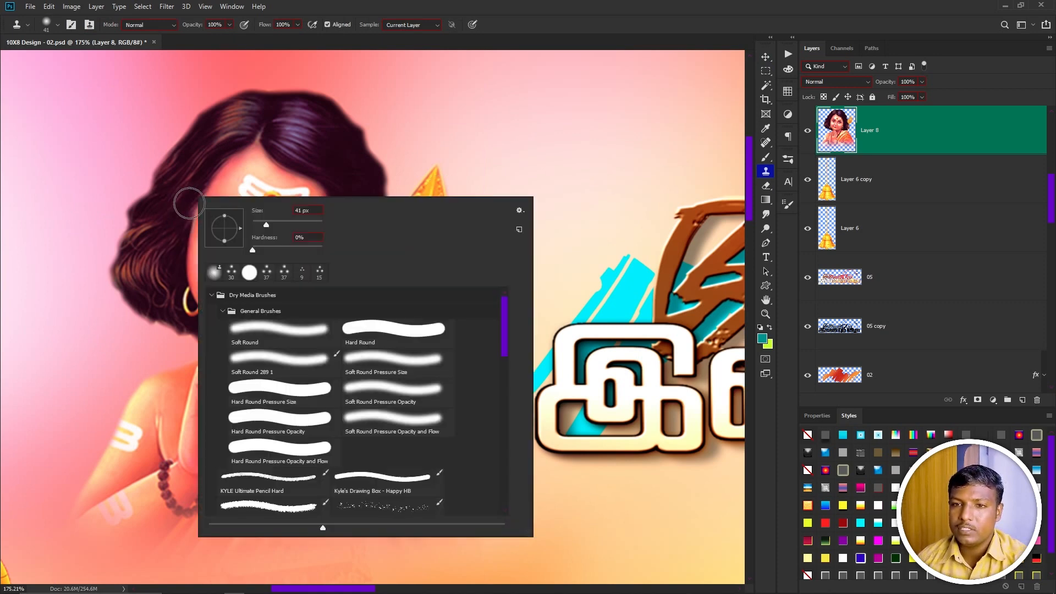
pyautogui.press('Escape')
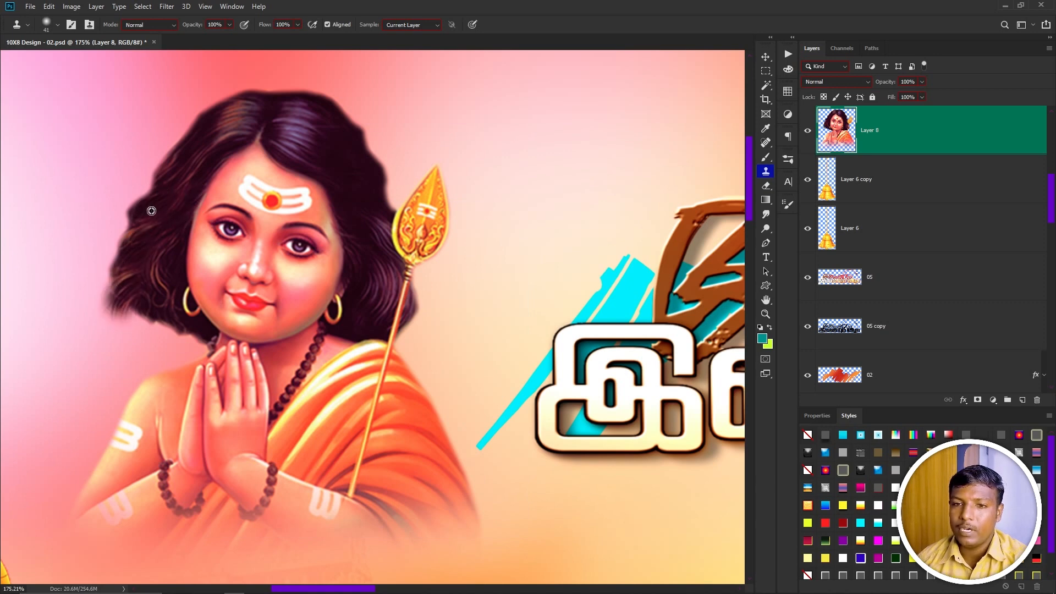
# Clone over the portrait's left hair edge and undo the strokes.
pyautogui.moveTo(152, 242)
pyautogui.mouseDown()
pyautogui.moveTo(136, 359)
pyautogui.moveTo(159, 383)
pyautogui.mouseUp()
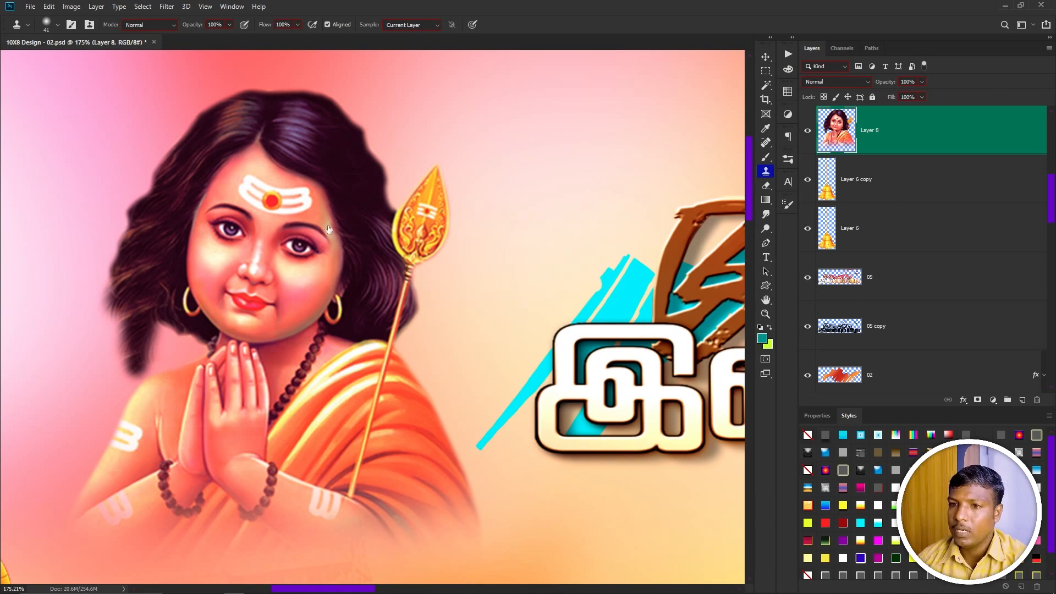
pyautogui.hotkey('ctrl', 'z')
pyautogui.hotkey('ctrl', 'z')
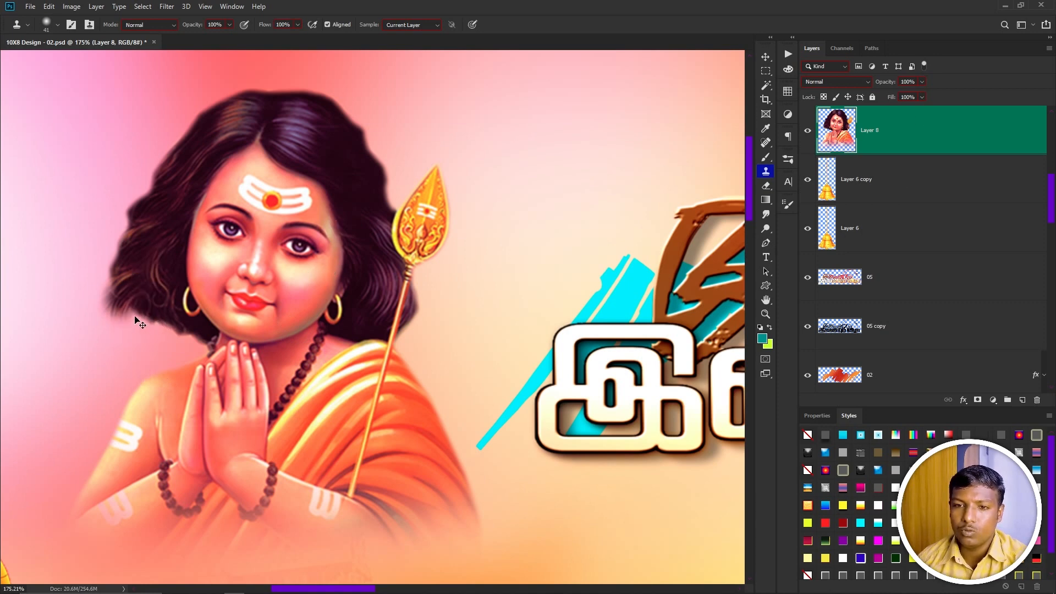
pyautogui.hotkey('ctrl', 'z')
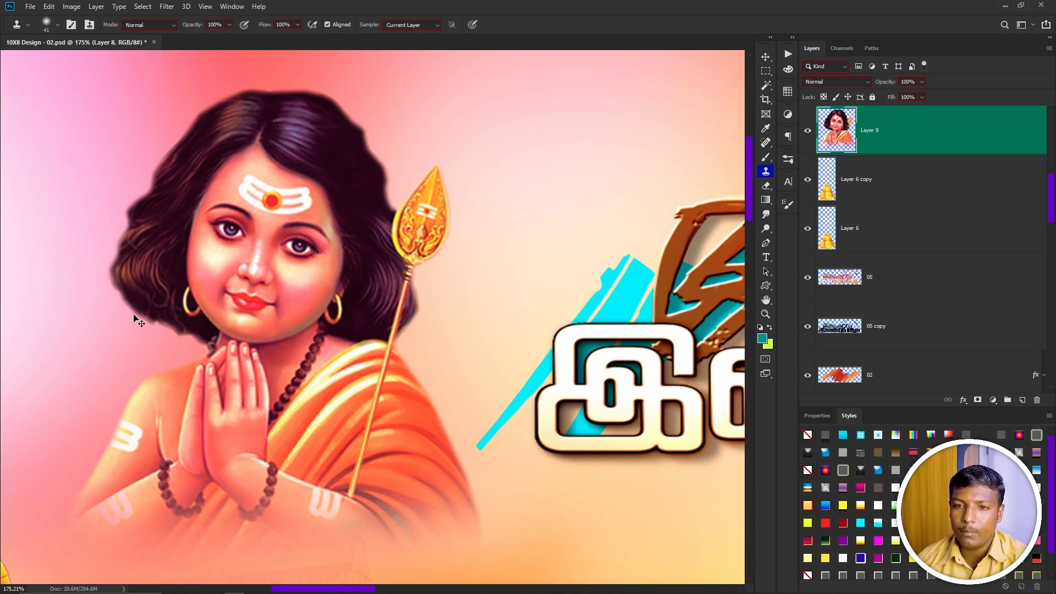
# Lock the portrait layer's transparent pixels and clone-stamp along the outer edges of the hair.
pyautogui.click(824, 97)
pyautogui.keyDown('alt'); pyautogui.click(159, 237); pyautogui.keyUp('alt')
pyautogui.moveTo(158, 282); pyautogui.dragTo(148, 309)
pyautogui.keyDown('alt'); pyautogui.click(157, 231); pyautogui.keyUp('alt')
pyautogui.moveTo(148, 254)
pyautogui.mouseDown()
pyautogui.moveTo(143, 305)
pyautogui.moveTo(154, 233)
pyautogui.moveTo(116, 296)
pyautogui.moveTo(138, 283)
pyautogui.moveTo(133, 221)
pyautogui.mouseUp()
pyautogui.keyDown('alt'); pyautogui.click(152, 221); pyautogui.keyUp('alt')
pyautogui.keyDown('alt'); pyautogui.click(139, 284); pyautogui.keyUp('alt')
pyautogui.keyDown('alt'); pyautogui.click(190, 159); pyautogui.keyUp('alt')
pyautogui.moveTo(164, 179); pyautogui.dragTo(157, 201)
pyautogui.keyDown('alt'); pyautogui.click(180, 197); pyautogui.keyUp('alt')
pyautogui.moveTo(199, 135)
pyautogui.mouseDown()
pyautogui.moveTo(190, 174)
pyautogui.moveTo(264, 94)
pyautogui.mouseUp()
pyautogui.keyDown('alt'); pyautogui.click(188, 164); pyautogui.keyUp('alt')
pyautogui.keyDown('alt'); pyautogui.click(206, 152); pyautogui.keyUp('alt')
pyautogui.moveTo(226, 139)
pyautogui.mouseDown()
pyautogui.moveTo(269, 98)
pyautogui.moveTo(252, 85)
pyautogui.moveTo(242, 95)
pyautogui.mouseUp()
pyautogui.keyDown('alt'); pyautogui.click(200, 156); pyautogui.keyUp('alt')
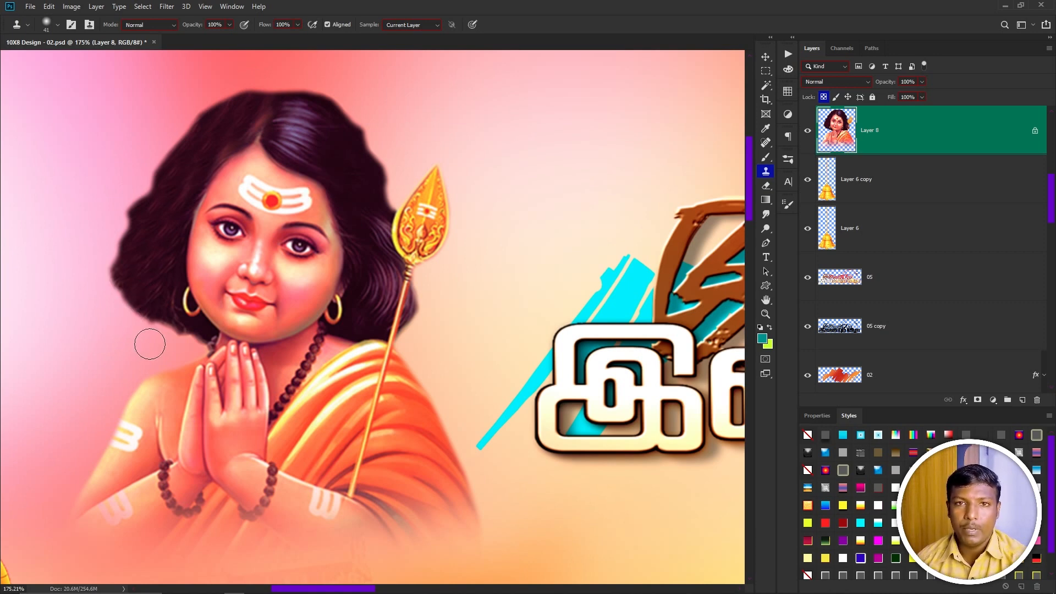
# Switch the portrait layer's lock from transparent pixels to image pixels and test a scale transform, cancelling it.
pyautogui.click(823, 96)
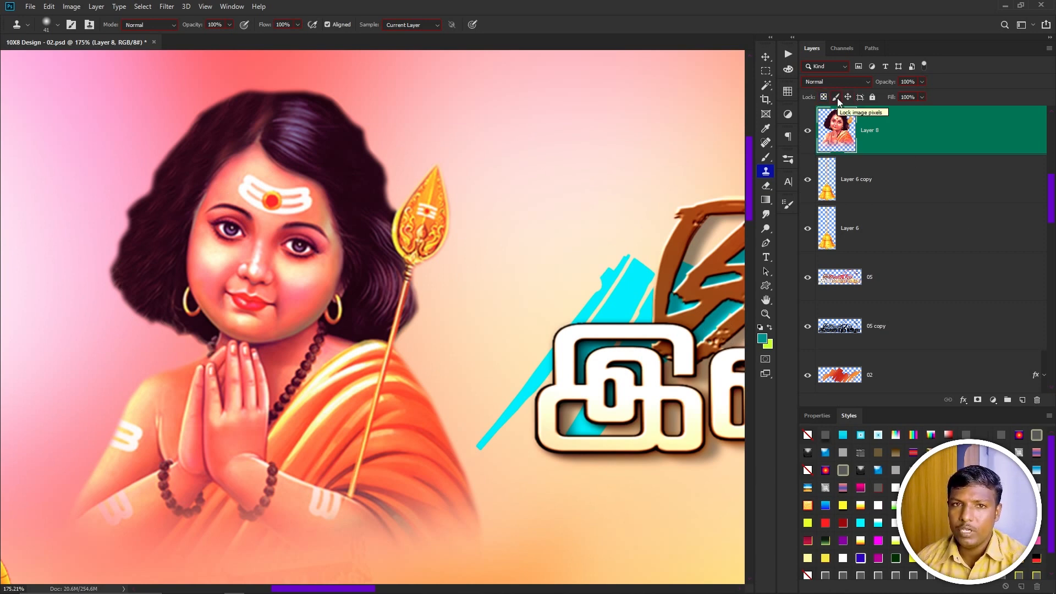
pyautogui.click(836, 97)
pyautogui.scroll(-2, 256, 63)
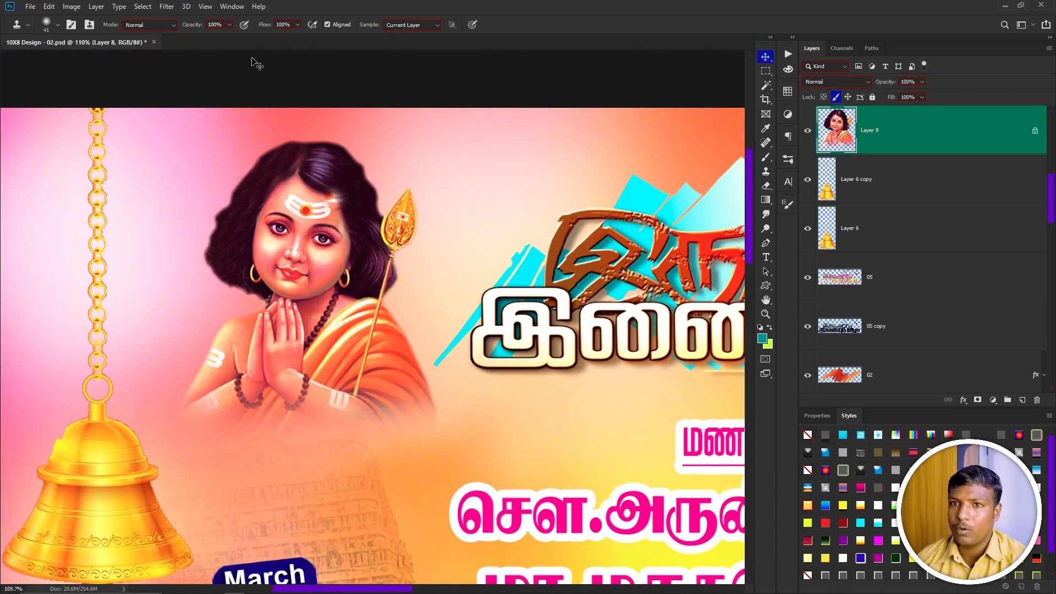
pyautogui.press('v')
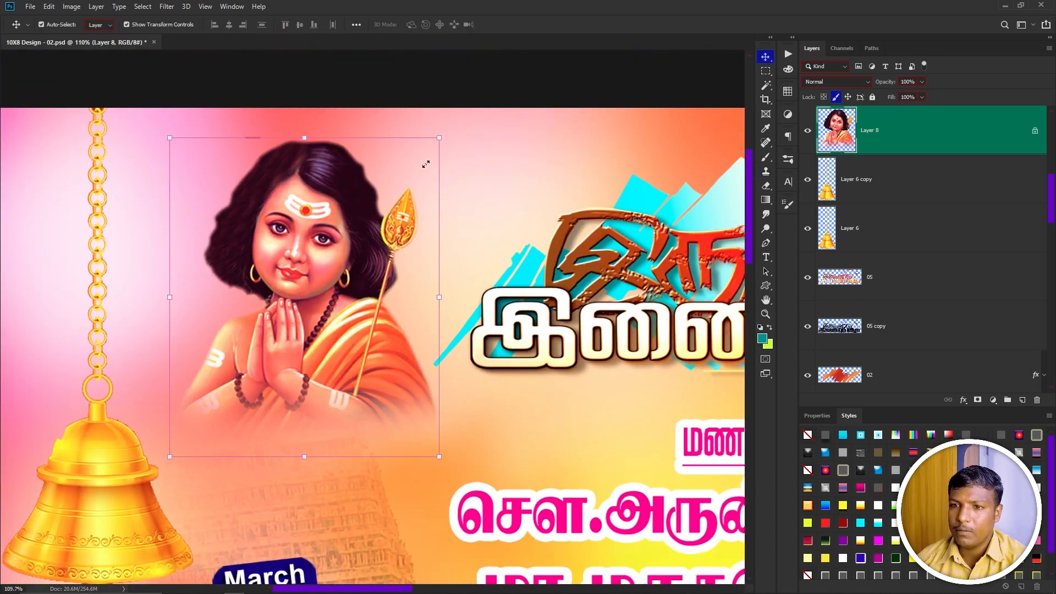
pyautogui.moveTo(427, 163); pyautogui.dragTo(450, 159)
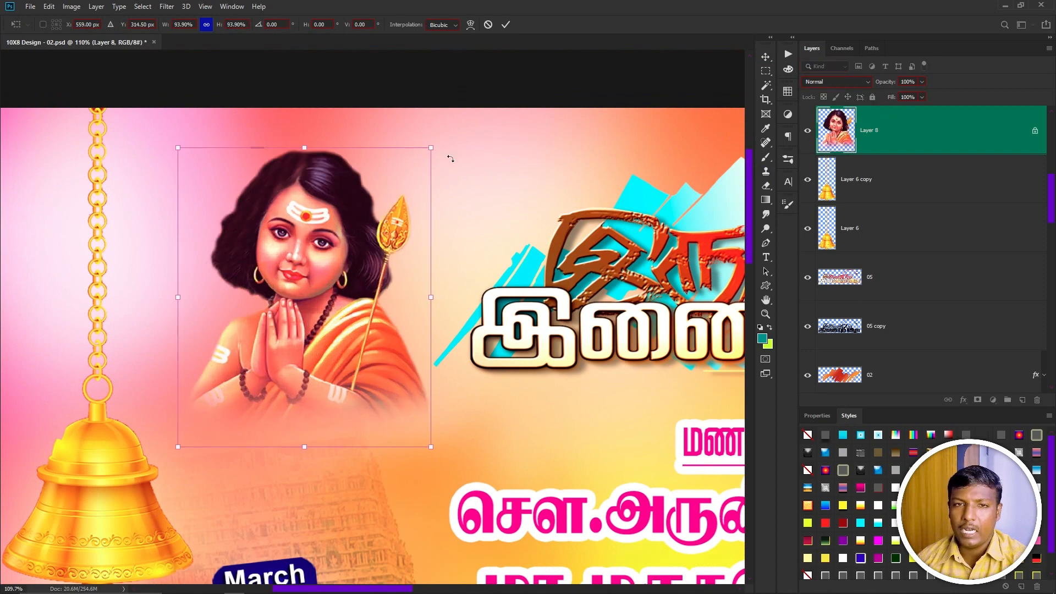
pyautogui.press('Escape')
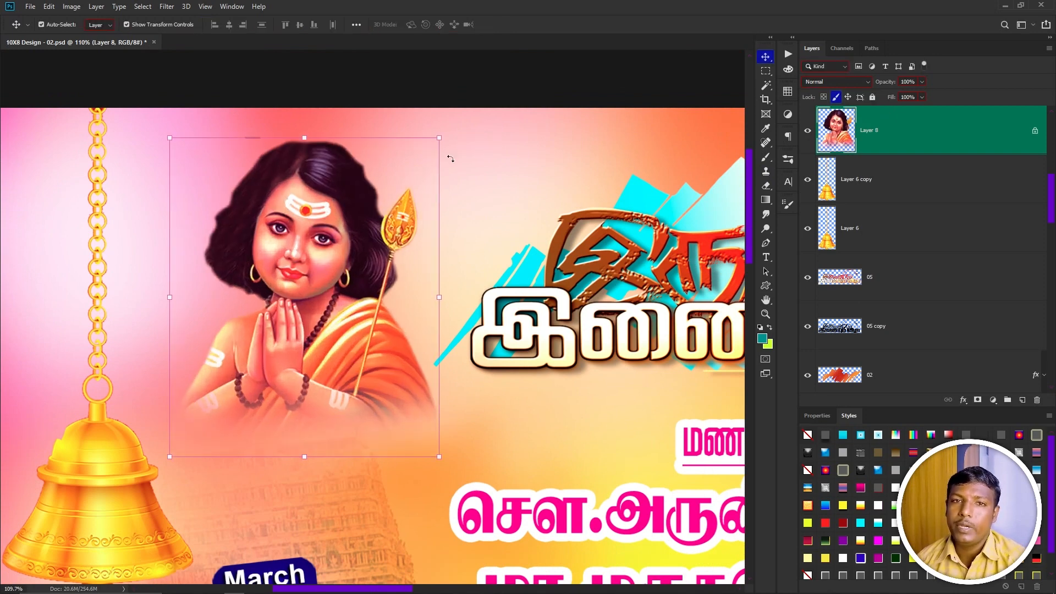
# Test adding a layer mask and opening Image adjustments on the pixel-locked portrait, then unlock its image pixels.
pyautogui.click(977, 401)
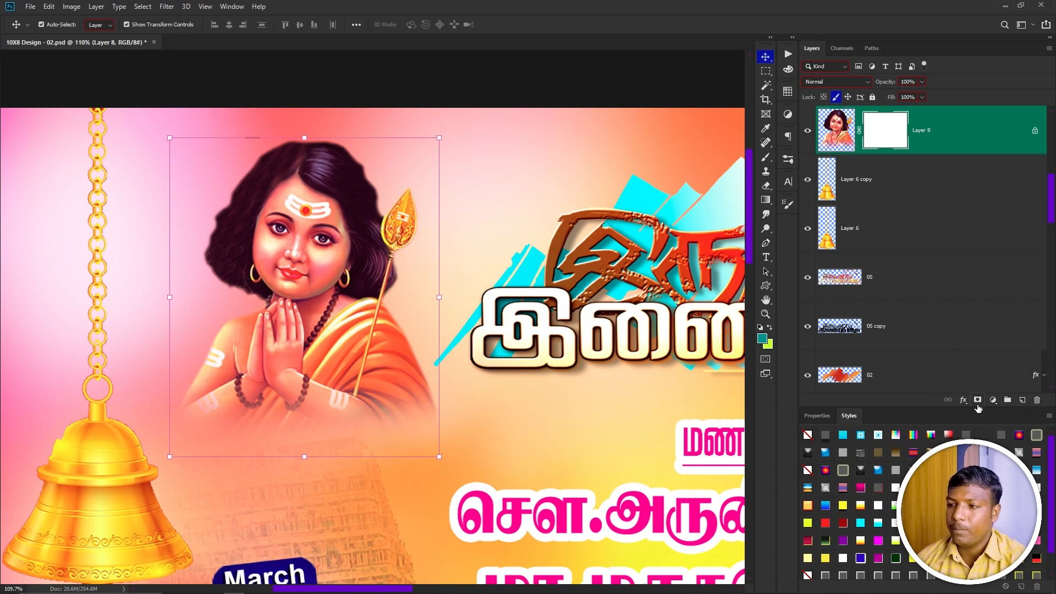
pyautogui.hotkey('ctrl', 'z')
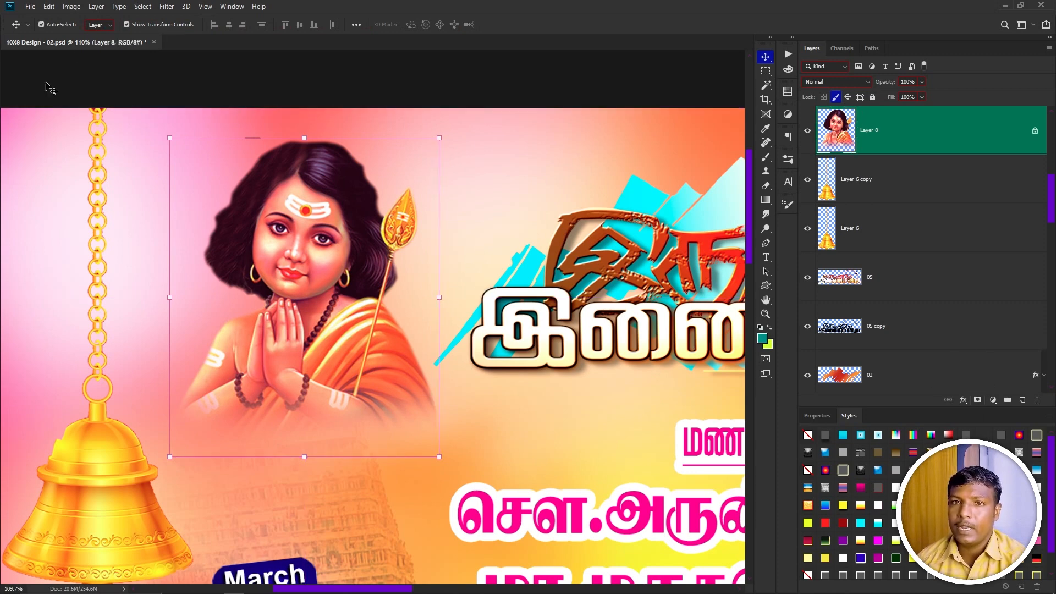
pyautogui.click(77, 8)
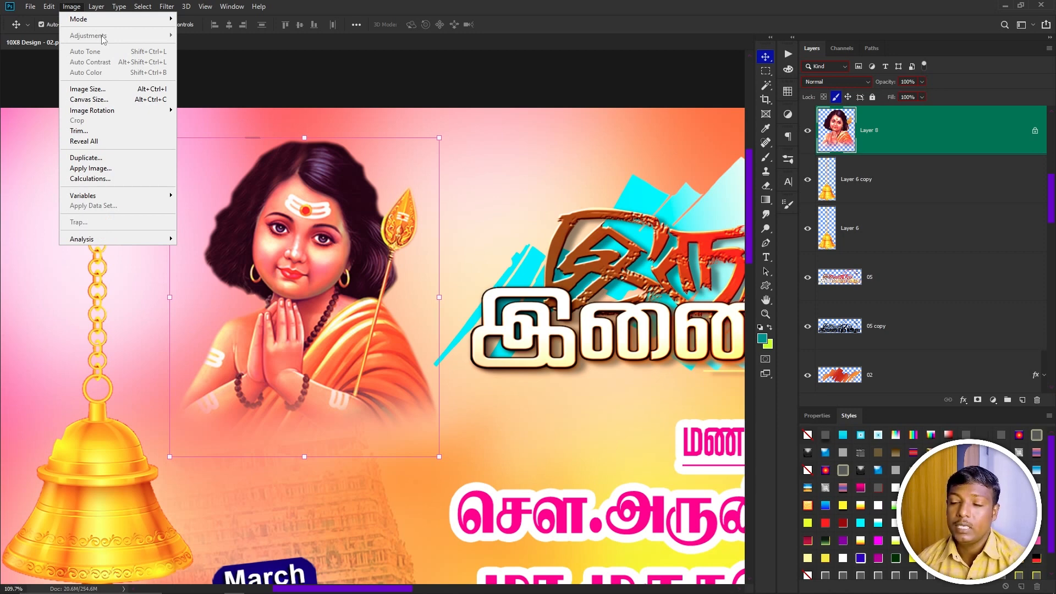
pyautogui.click(836, 97)
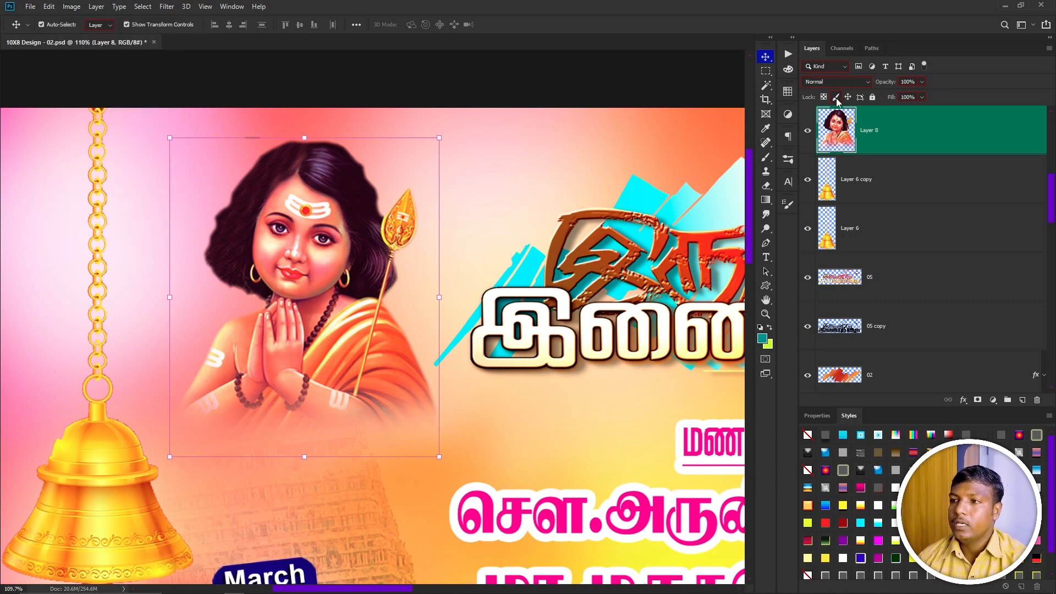
# Apply Levels to the portrait with black input 12, midtone 1.20 and the white slider pulled slightly in.
pyautogui.click(71, 7)
pyautogui.moveTo(90, 36)
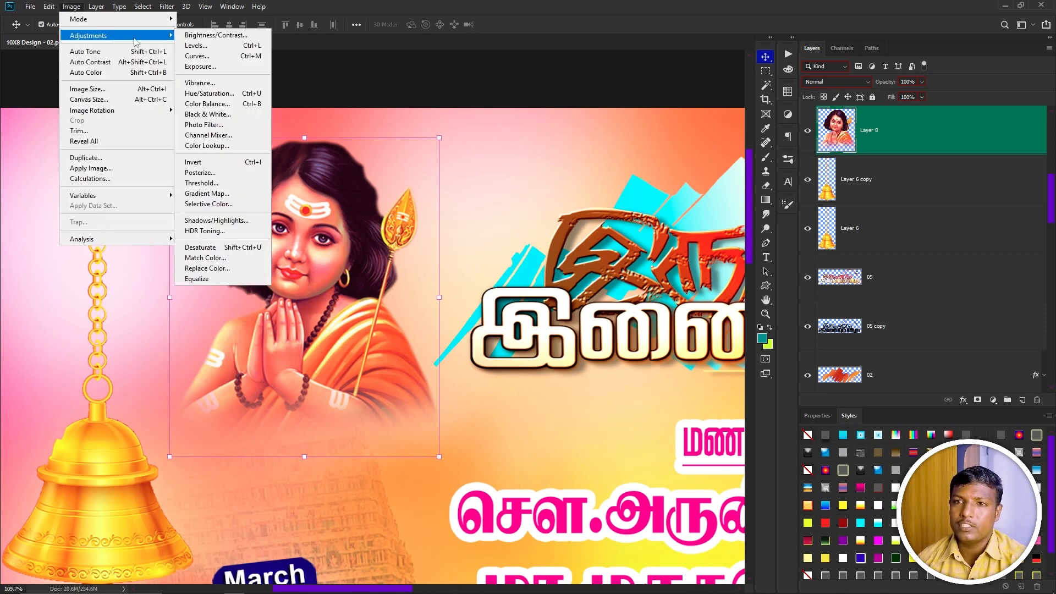
pyautogui.click(219, 45)
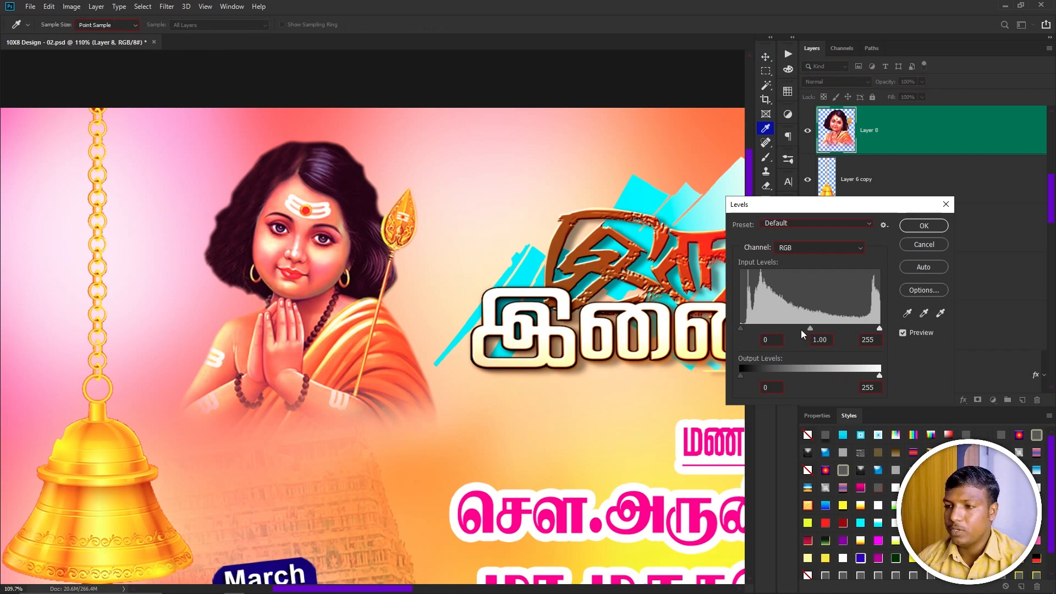
pyautogui.moveTo(810, 329); pyautogui.dragTo(801, 329)
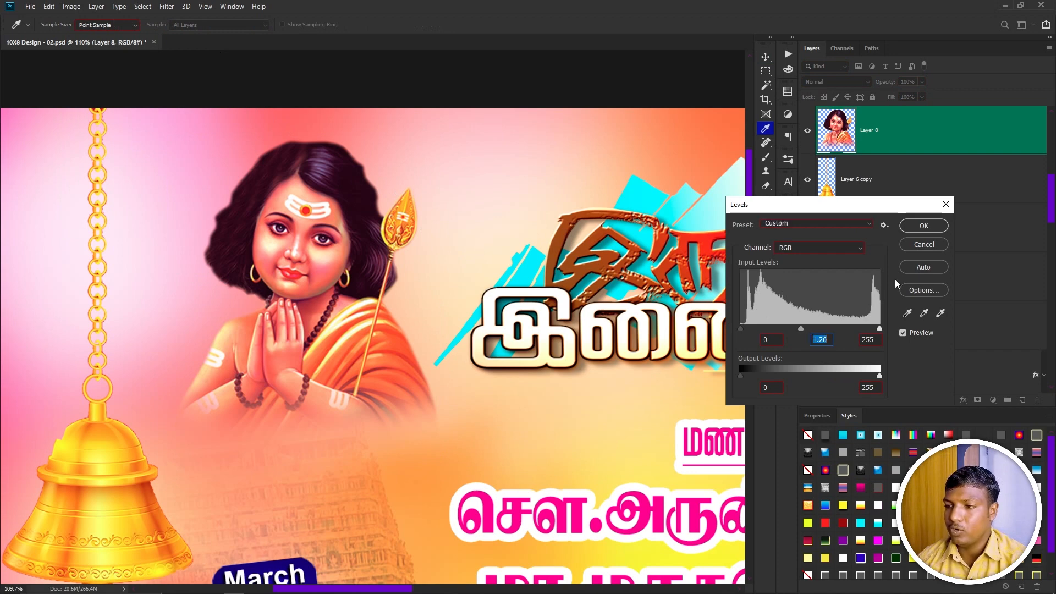
pyautogui.click(747, 328)
pyautogui.moveTo(879, 329); pyautogui.dragTo(871, 329)
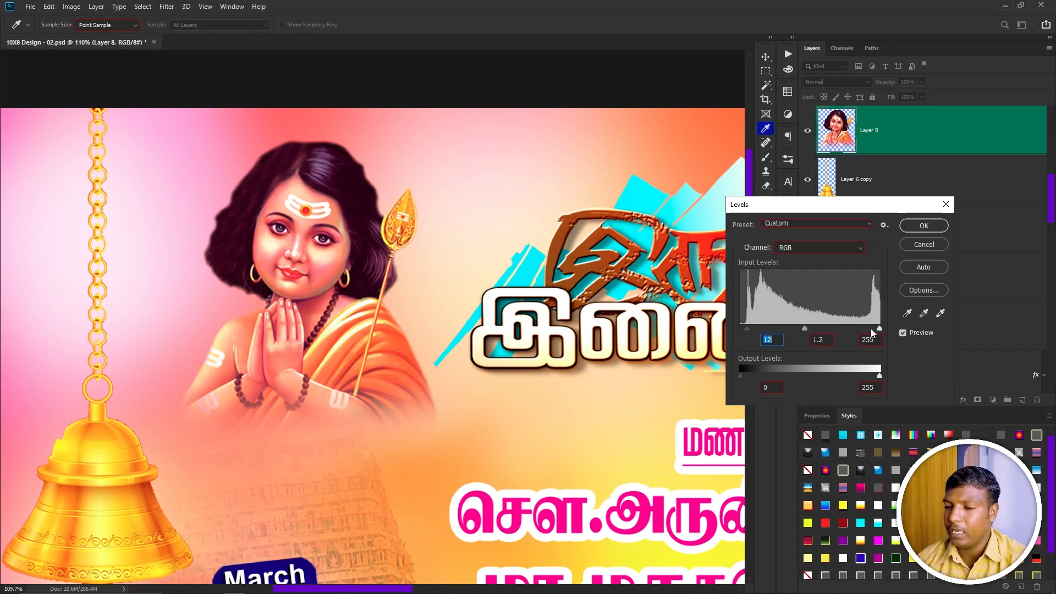
pyautogui.click(924, 225)
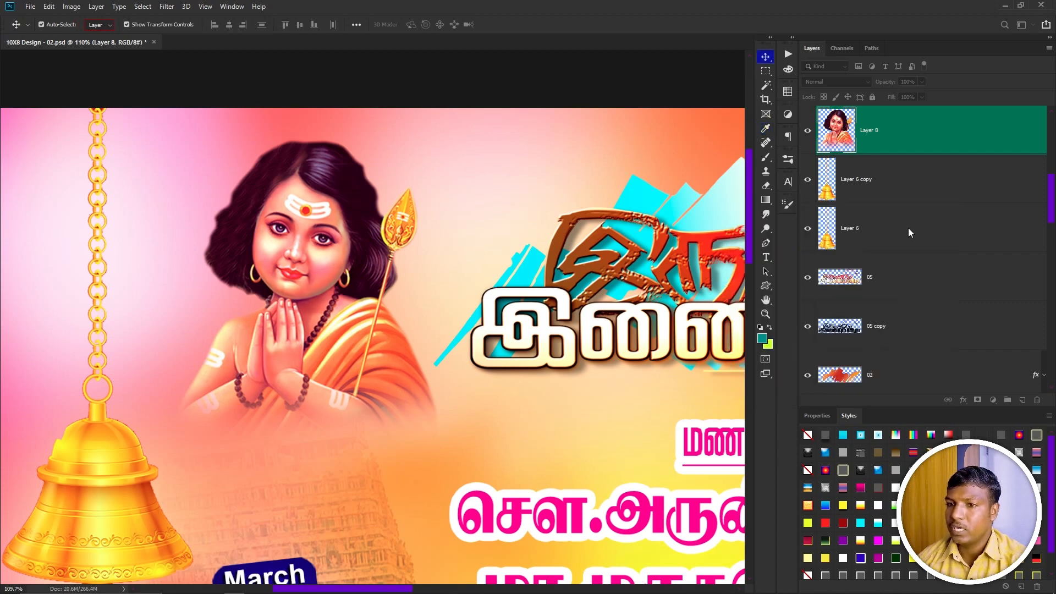
# Lock the portrait's image pixels, drag the portrait slightly, and undo the move.
pyautogui.press('v')
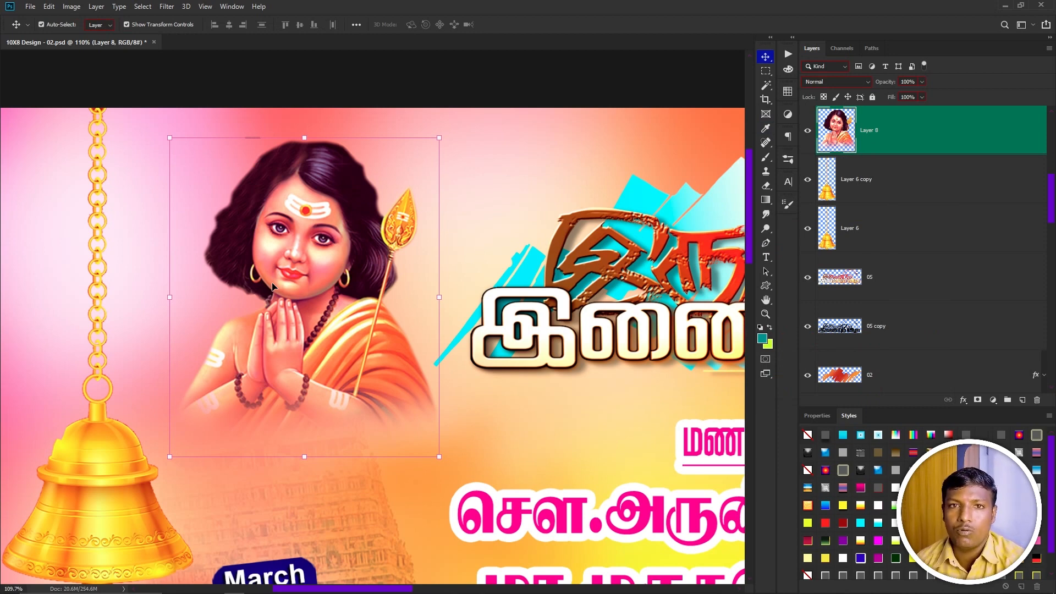
pyautogui.click(836, 96)
pyautogui.moveTo(257, 284)
pyautogui.mouseDown()
pyautogui.moveTo(264, 312)
pyautogui.moveTo(264, 301)
pyautogui.mouseUp()
pyautogui.hotkey('ctrl', 'z')
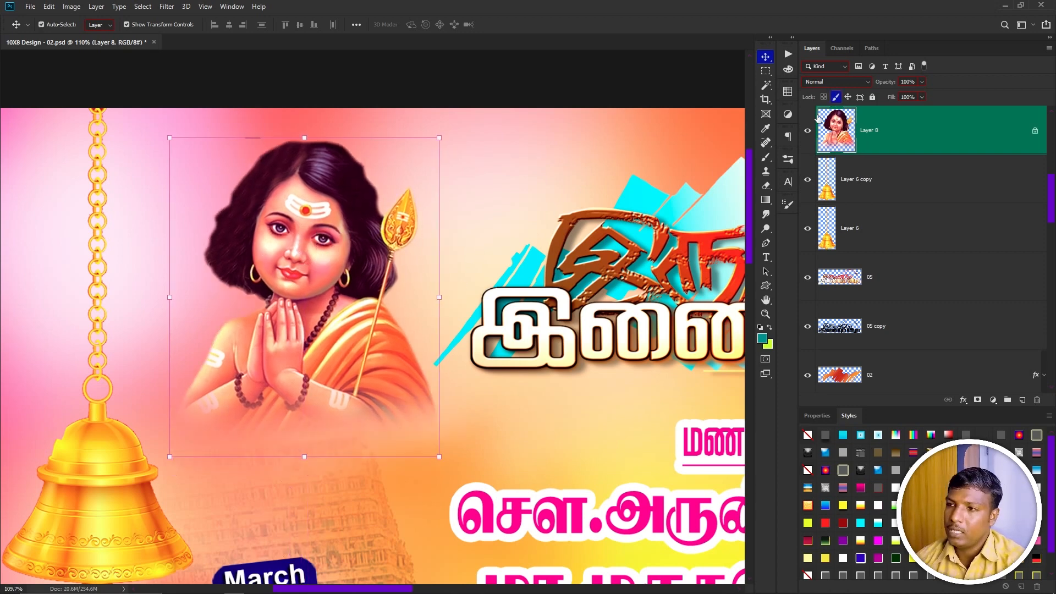
# Unlock the portrait's image pixels and toggle its position lock on and off.
pyautogui.click(836, 97)
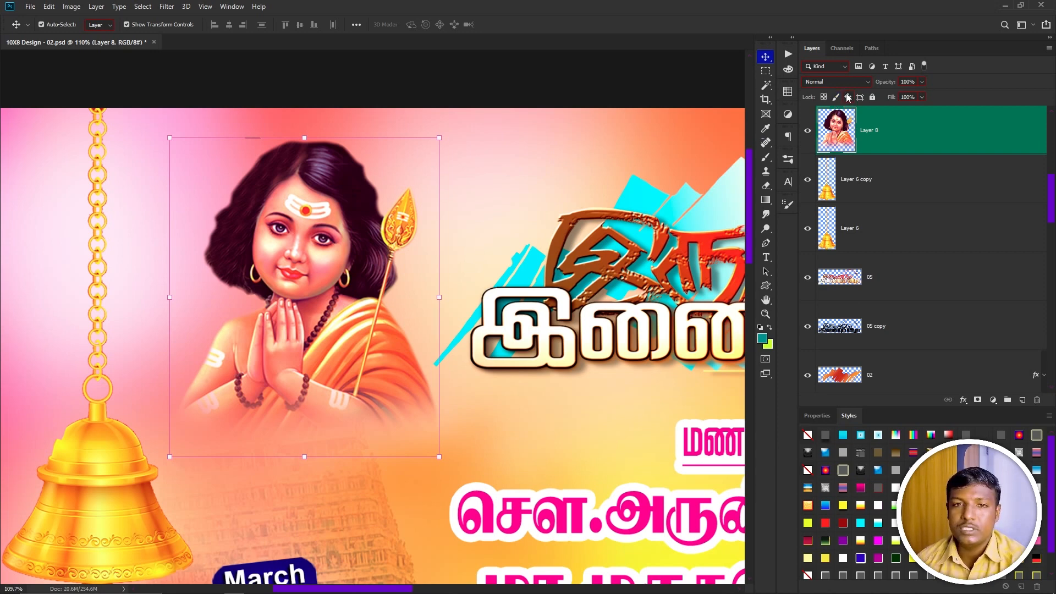
pyautogui.click(848, 97)
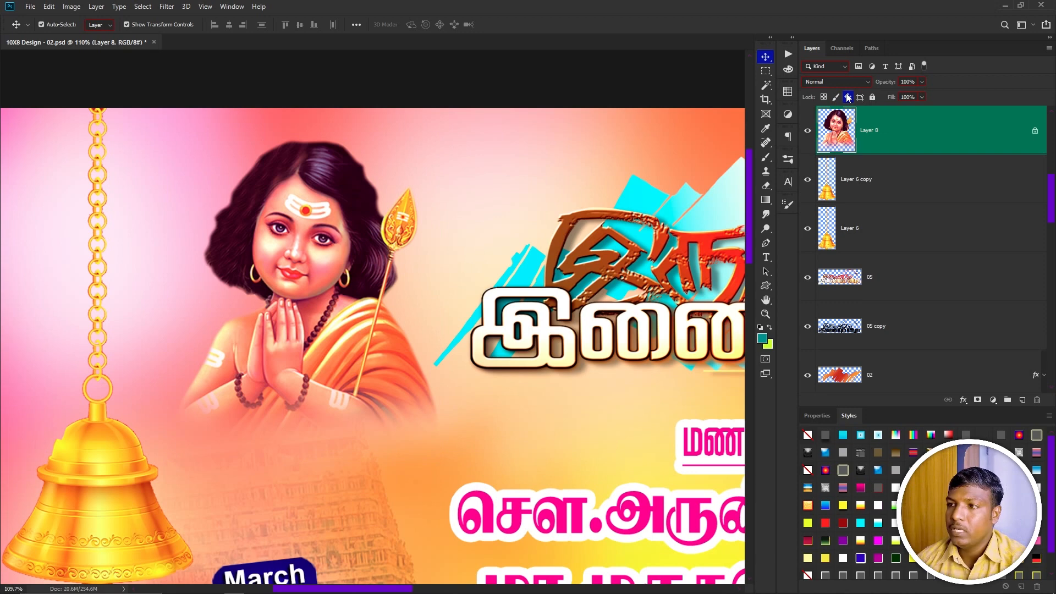
pyautogui.click(848, 97)
# Move the portrait about 100 px left and drag other layers on the canvas, undoing the final layer drag.
pyautogui.moveTo(341, 249); pyautogui.dragTo(238, 243)
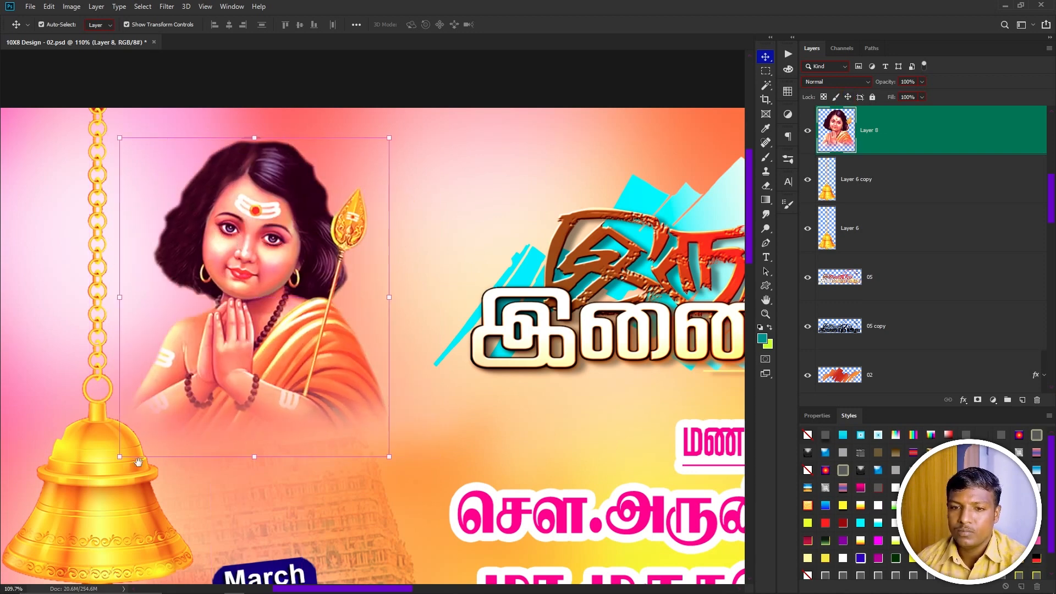
pyautogui.moveTo(139, 462); pyautogui.dragTo(217, 394)
pyautogui.click(194, 469)
pyautogui.moveTo(195, 472); pyautogui.dragTo(371, 454)
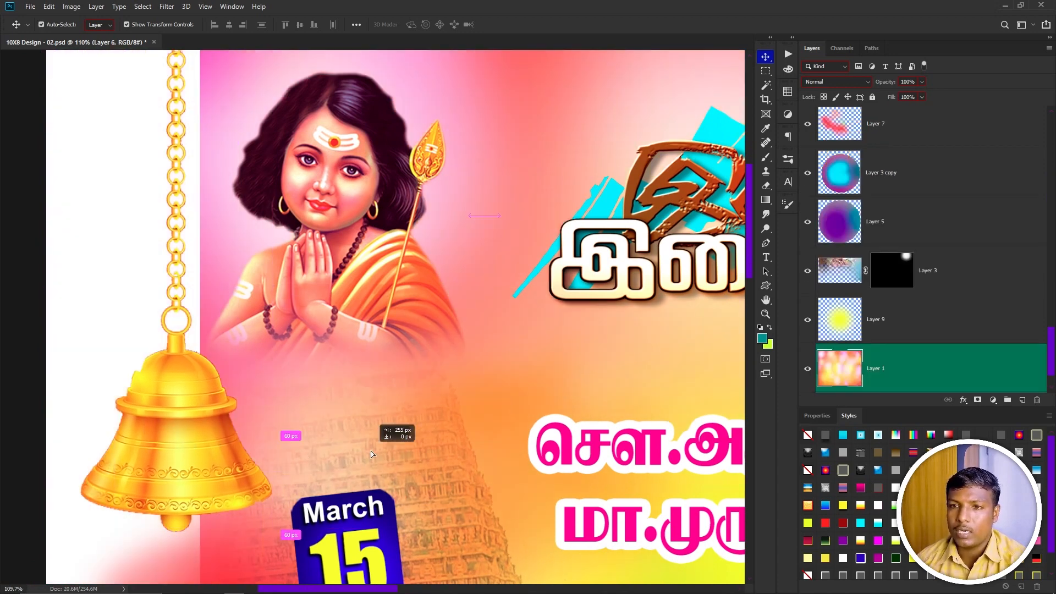
pyautogui.hotkey('ctrl', 'z')
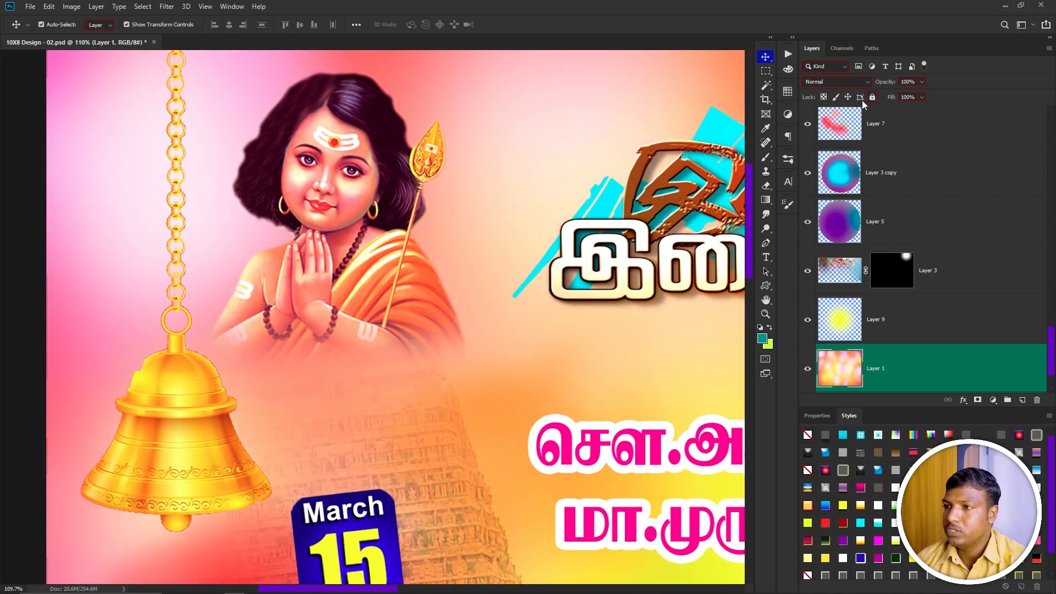
# Lock the position of Layer 1 and test dragging it on the canvas.
pyautogui.click(848, 97)
pyautogui.moveTo(101, 346); pyautogui.dragTo(107, 339)
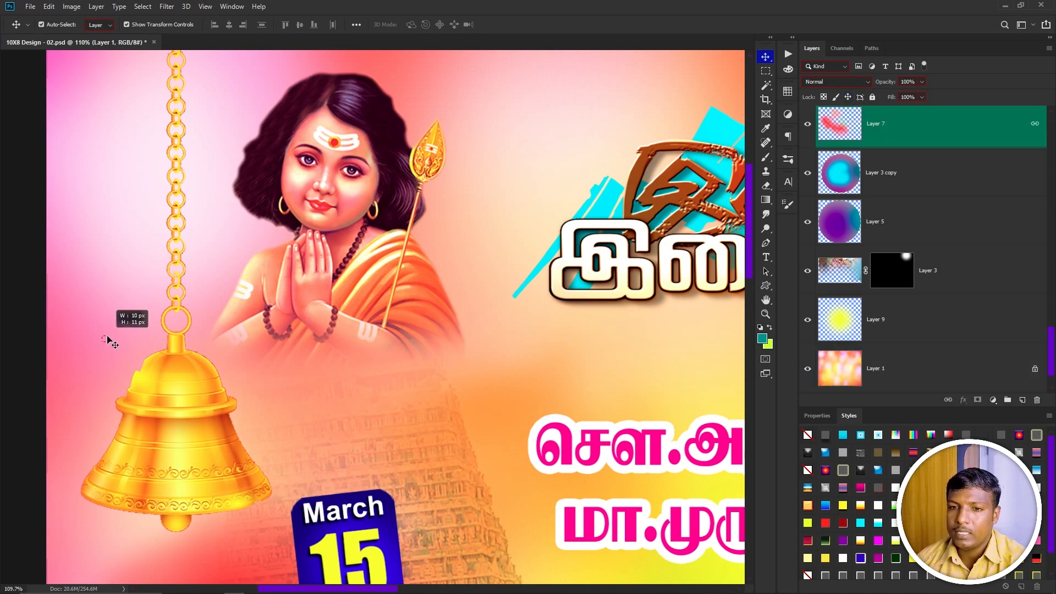
pyautogui.press('Delete')
pyautogui.click(109, 315)
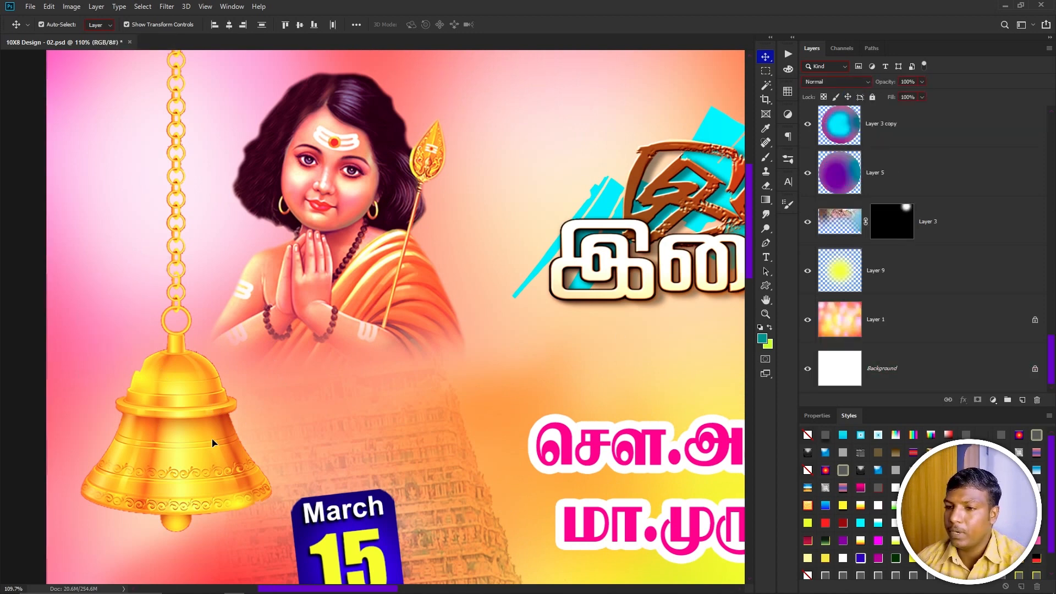
# Select the bell layer from the canvas, lock its position, and try dragging the bell.
pyautogui.rightClick(210, 416)
pyautogui.click(220, 419)
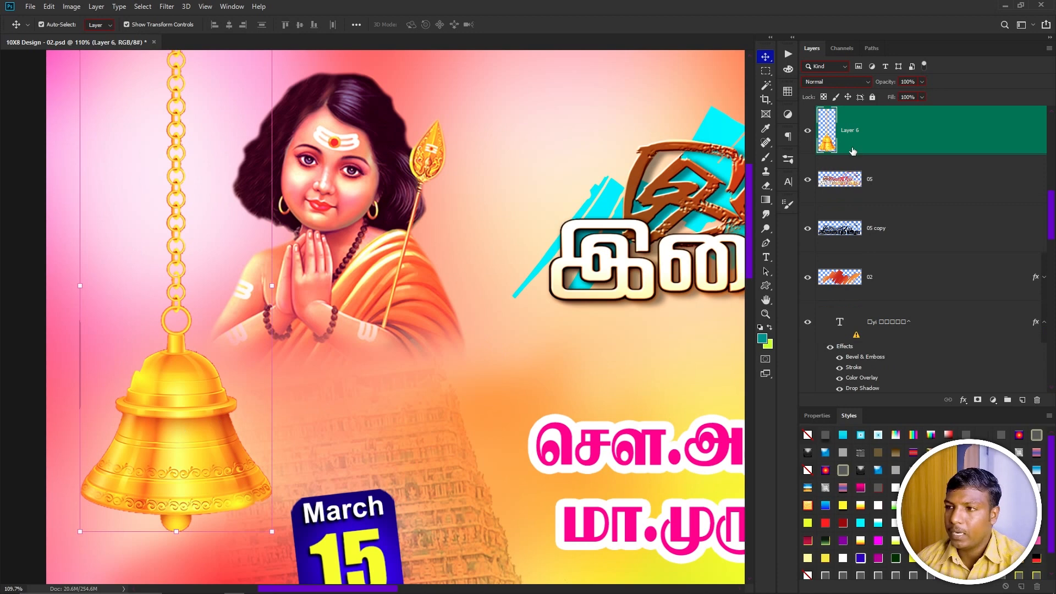
pyautogui.click(847, 97)
pyautogui.moveTo(146, 444); pyautogui.dragTo(88, 436)
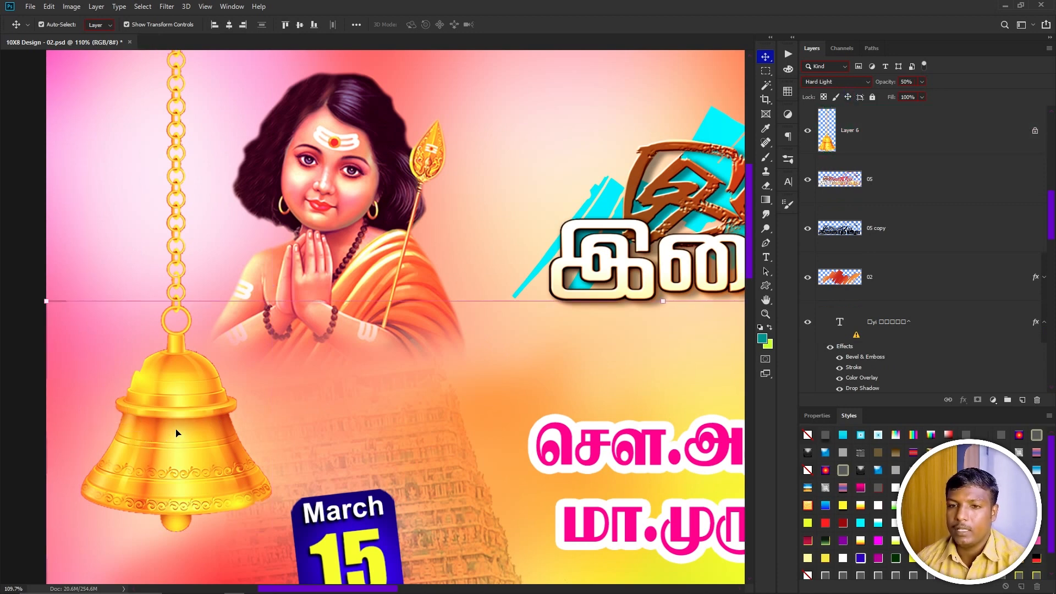
# Reselect the bell layer and apply Curves with a single midpoint added.
pyautogui.rightClick(176, 433)
pyautogui.click(195, 439)
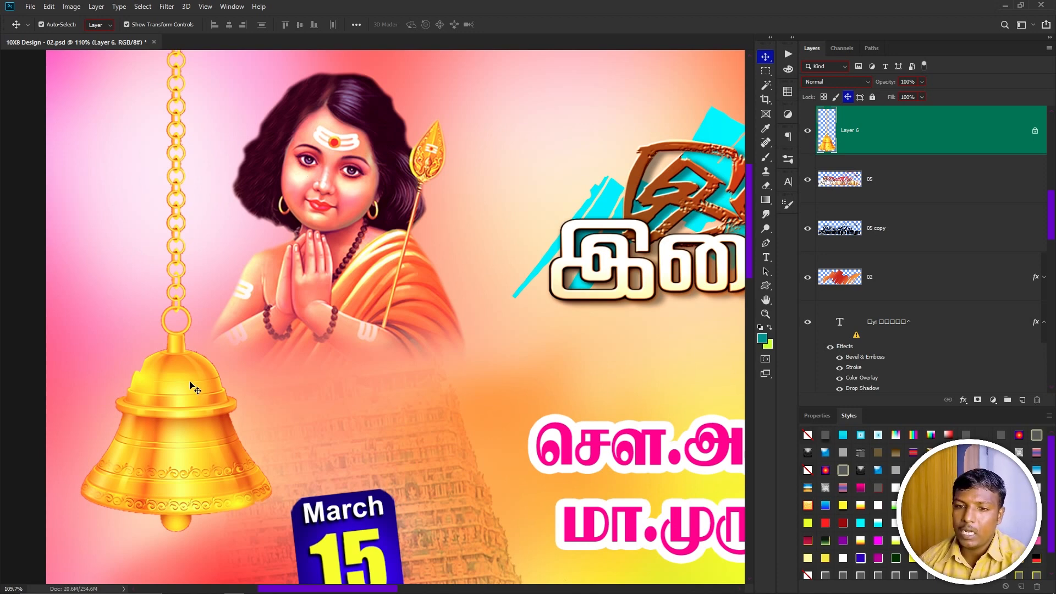
pyautogui.hotkey('ctrl', 'm')
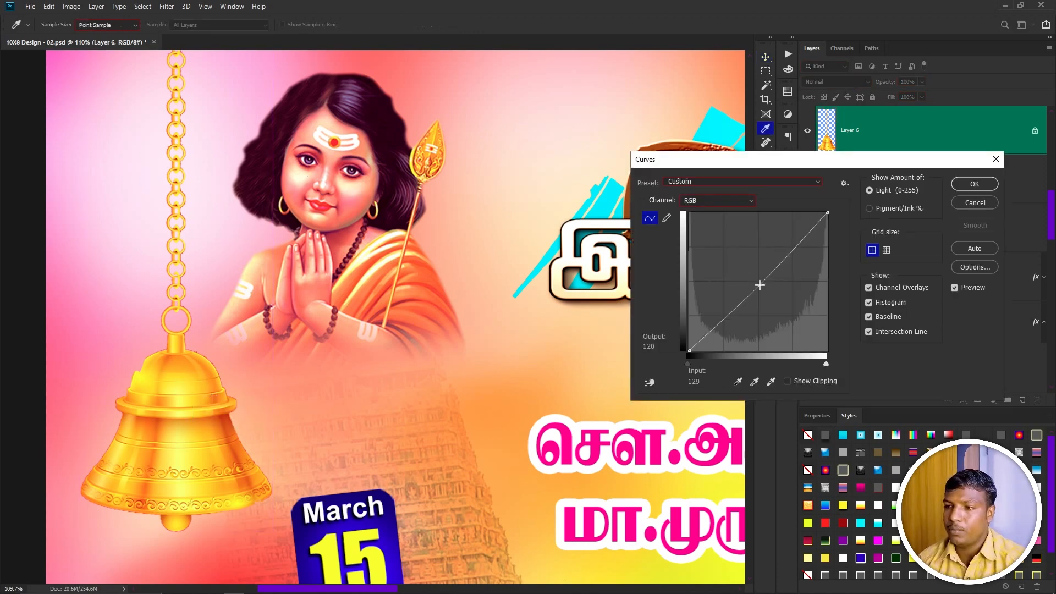
pyautogui.click(762, 289)
pyautogui.press('Return')
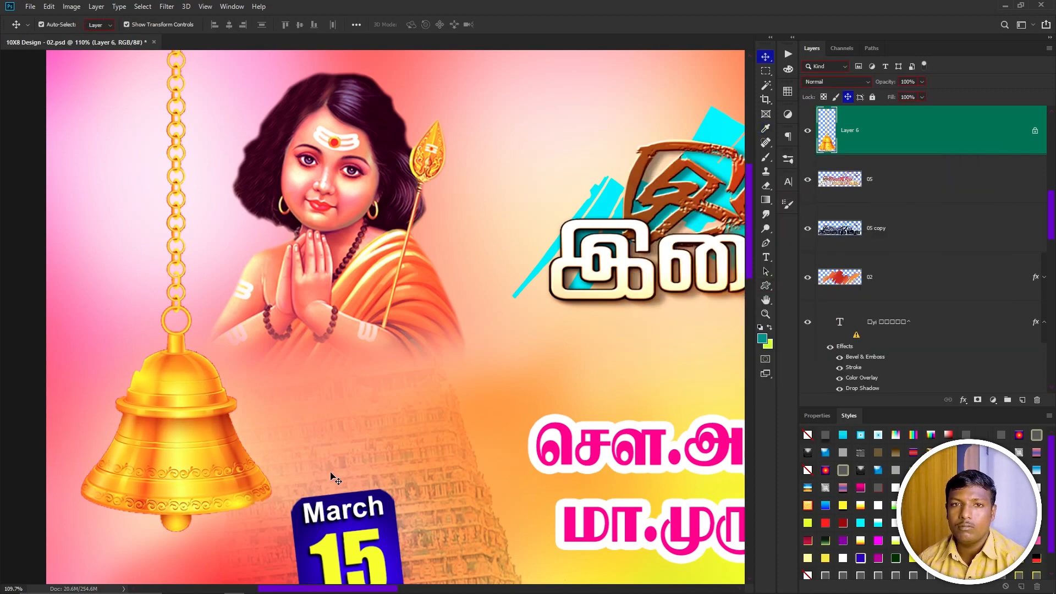
# Erase part of the bell with a large Eraser and undo it.
pyautogui.press('e')
pyautogui.click(241, 506)
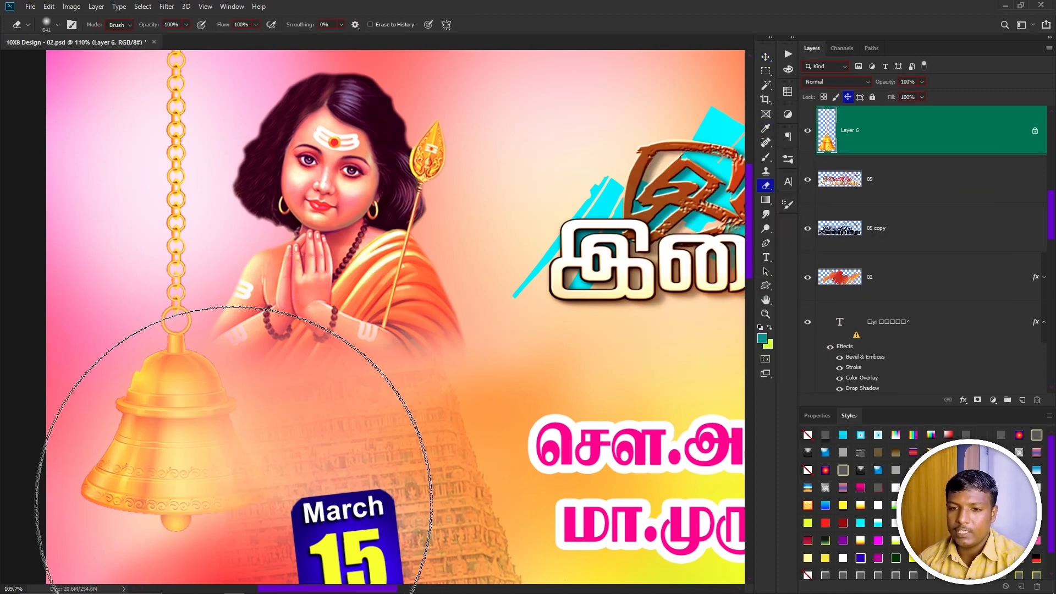
pyautogui.hotkey('ctrl', 'z')
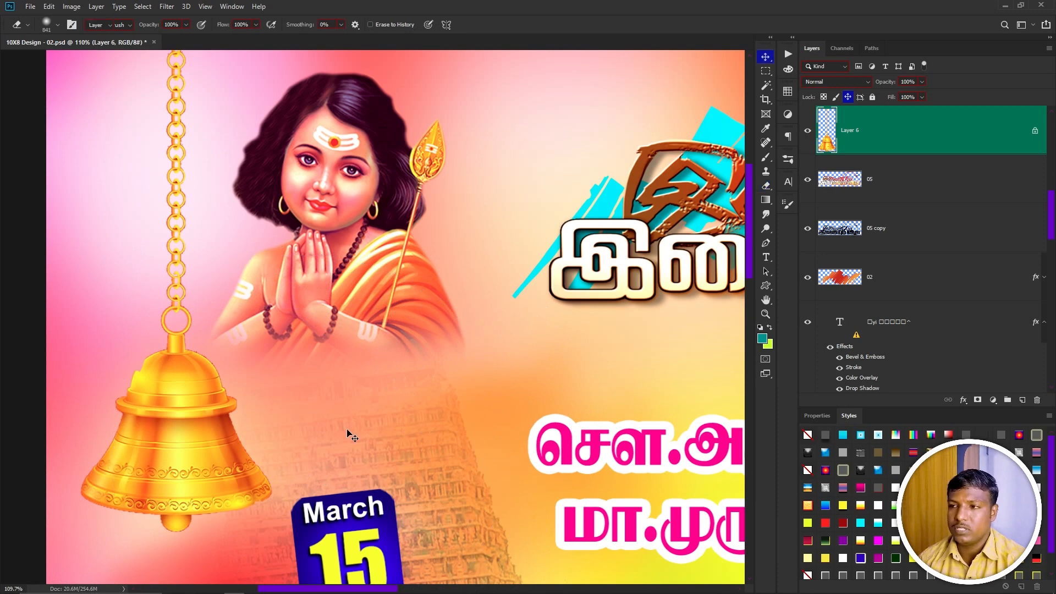
# Lock all on the bell layer, reselect it from the canvas, and try moving it.
pyautogui.press('v')
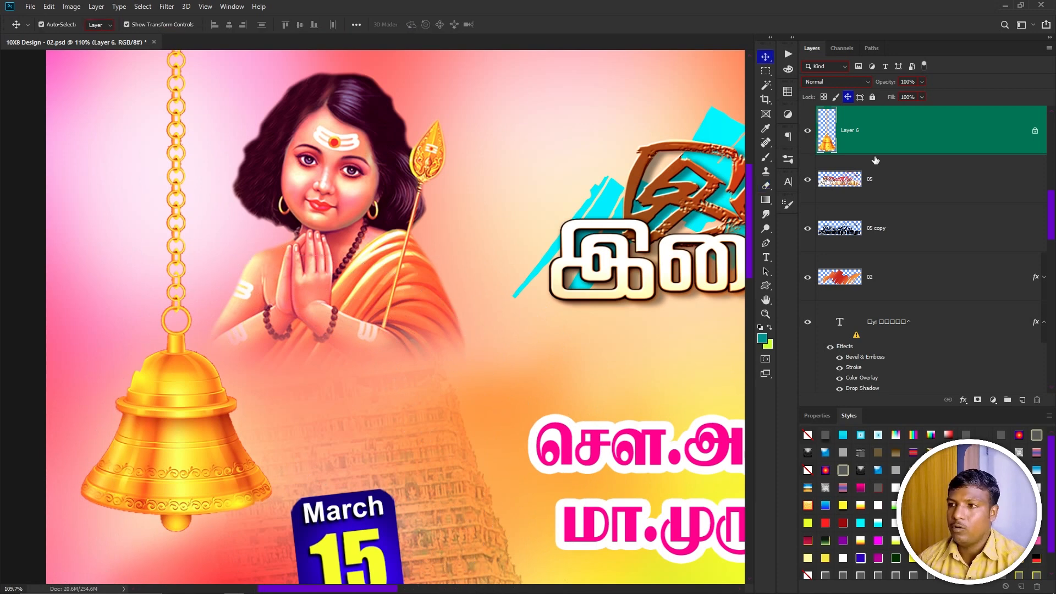
pyautogui.click(872, 97)
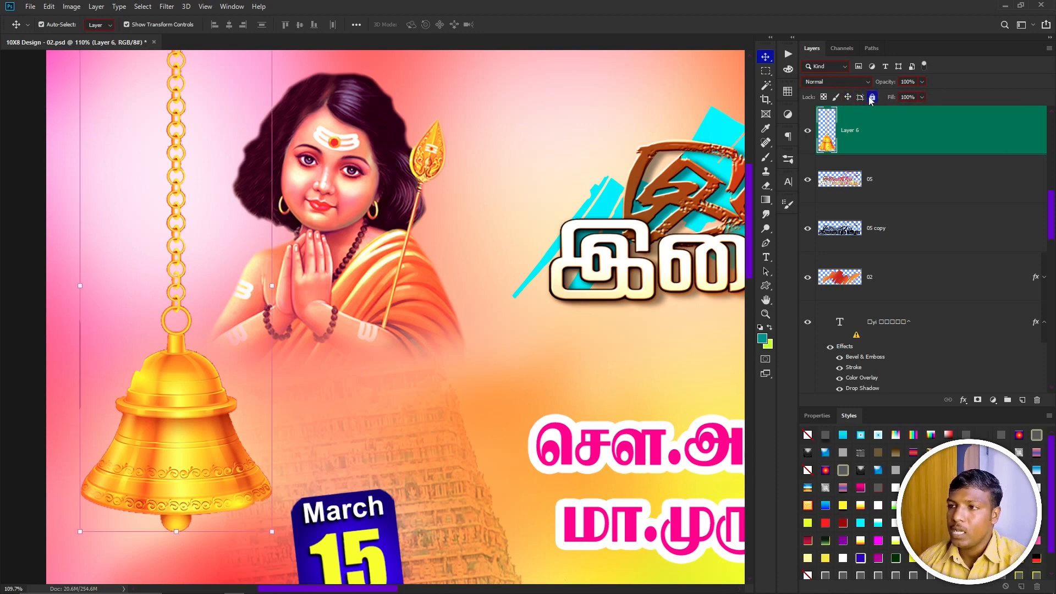
pyautogui.rightClick(190, 374)
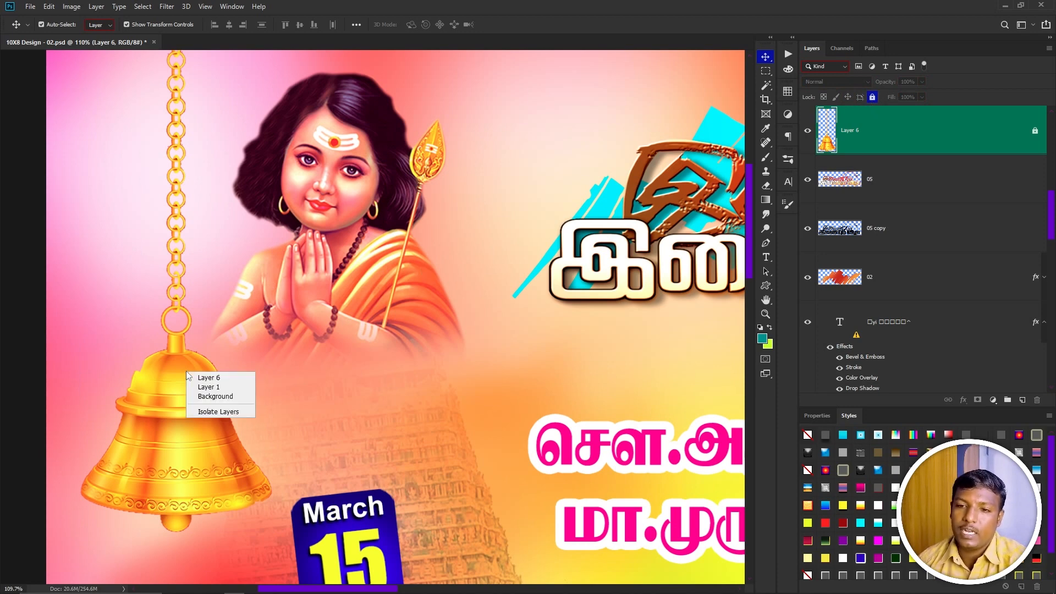
pyautogui.click(204, 379)
pyautogui.click(206, 384)
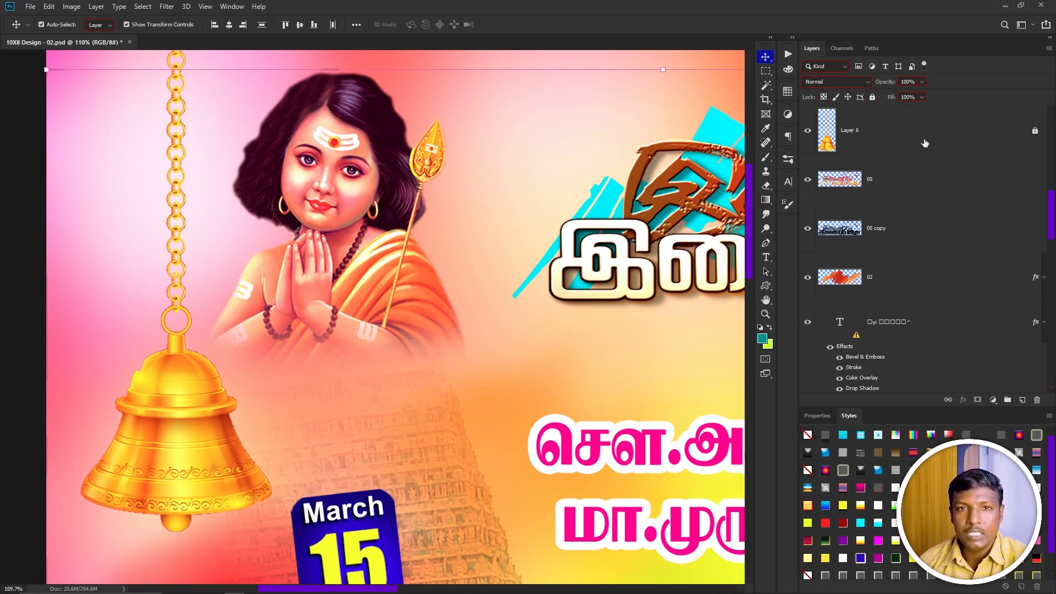
pyautogui.scroll(-4, 462, 264)
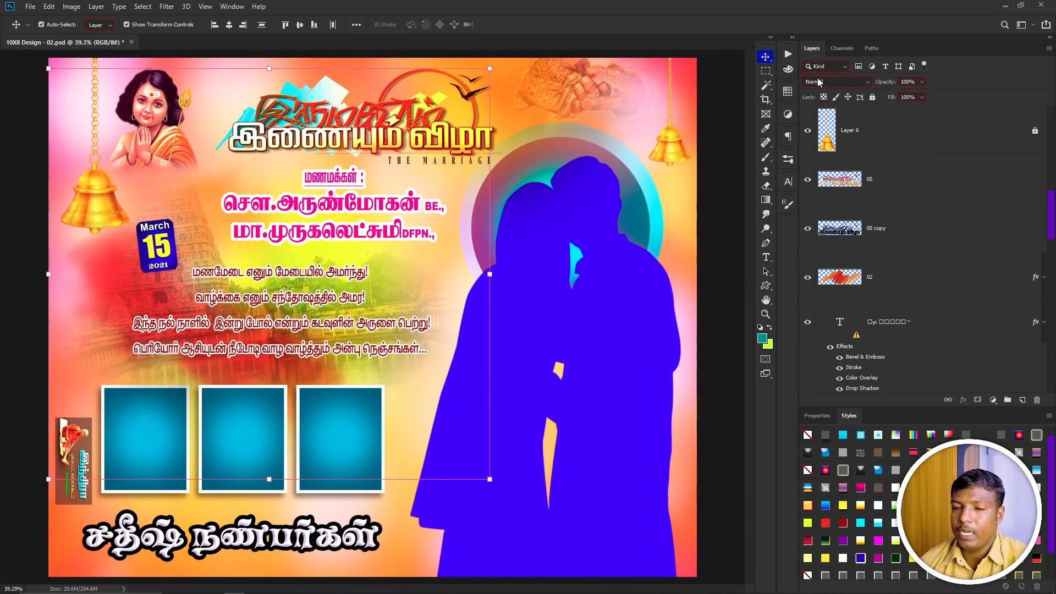
# Open the 12X36 - 02.psd document, keeping its layers editable.
pyautogui.press('ctrl')
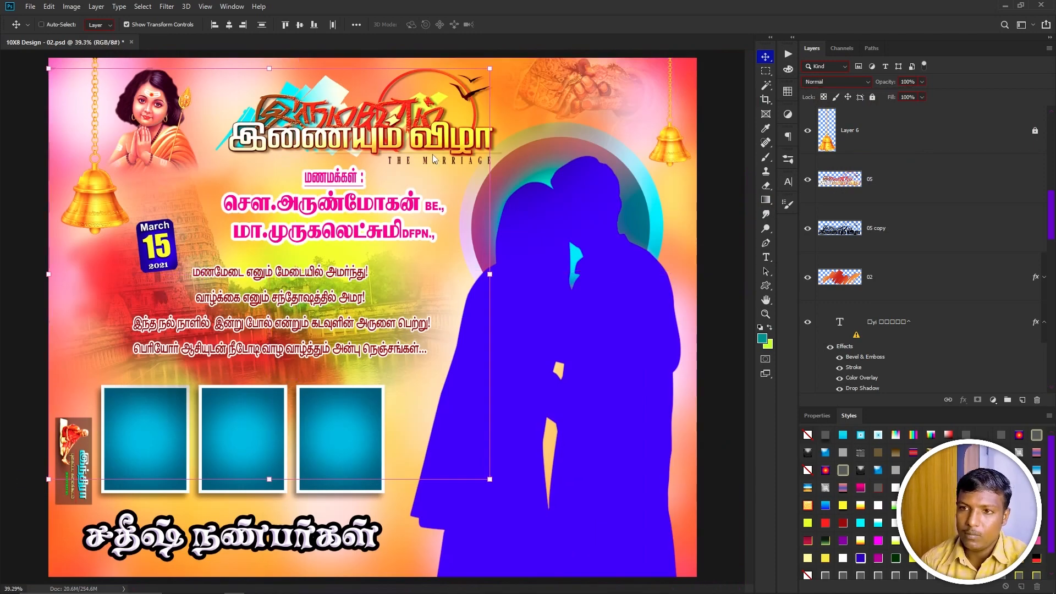
pyautogui.hotkey('ctrl', 'o')
pyautogui.doubleClick(425, 160)
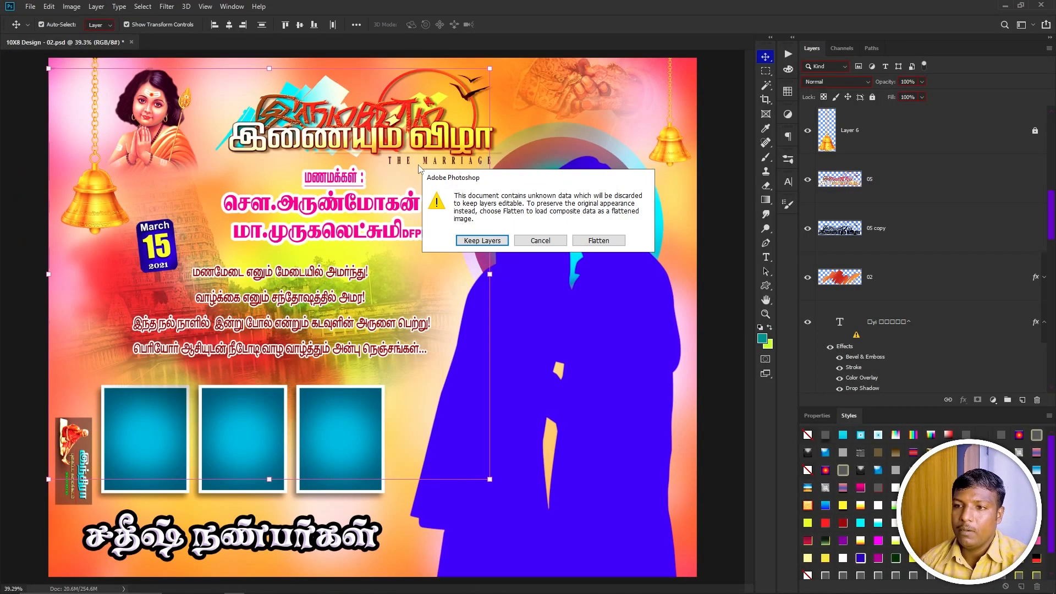
pyautogui.click(478, 239)
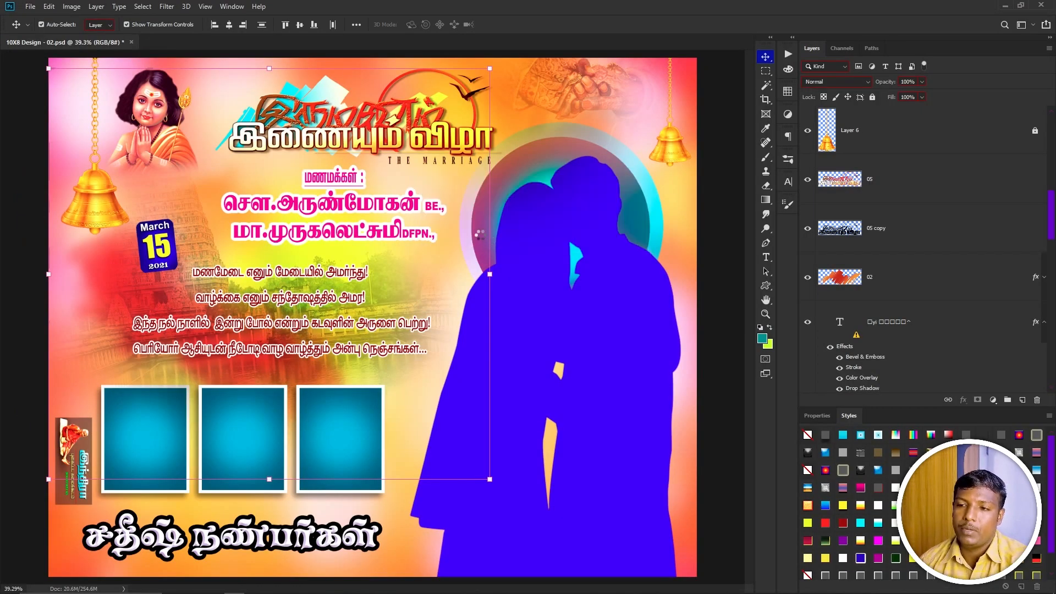
# Select the Light layer on the canvas and switch its blend mode to Normal, then back to Screen.
pyautogui.scroll(5, 519, 267)
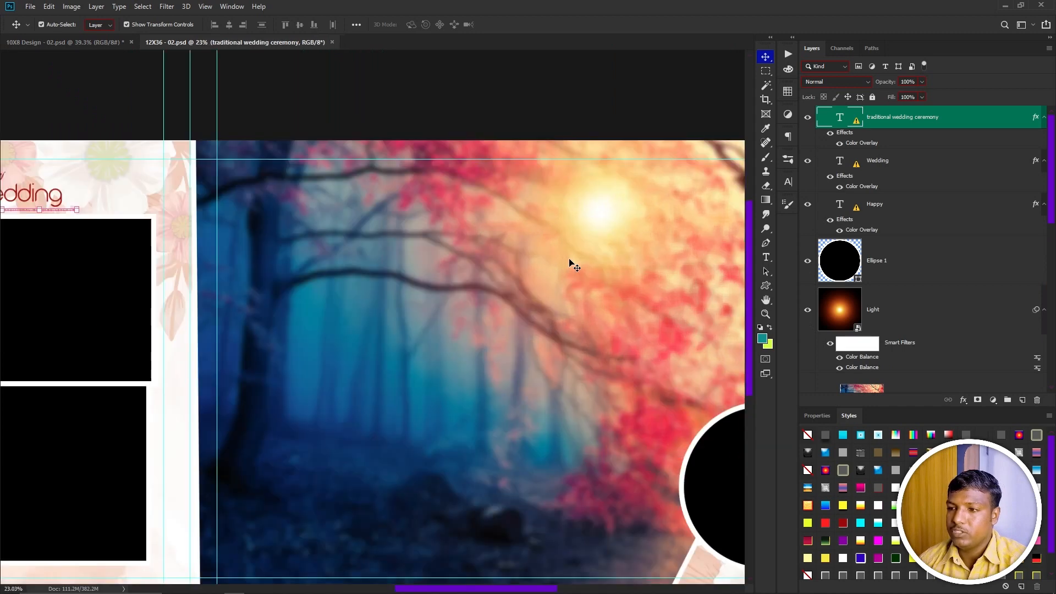
pyautogui.moveTo(572, 264); pyautogui.dragTo(420, 335)
pyautogui.click(579, 324)
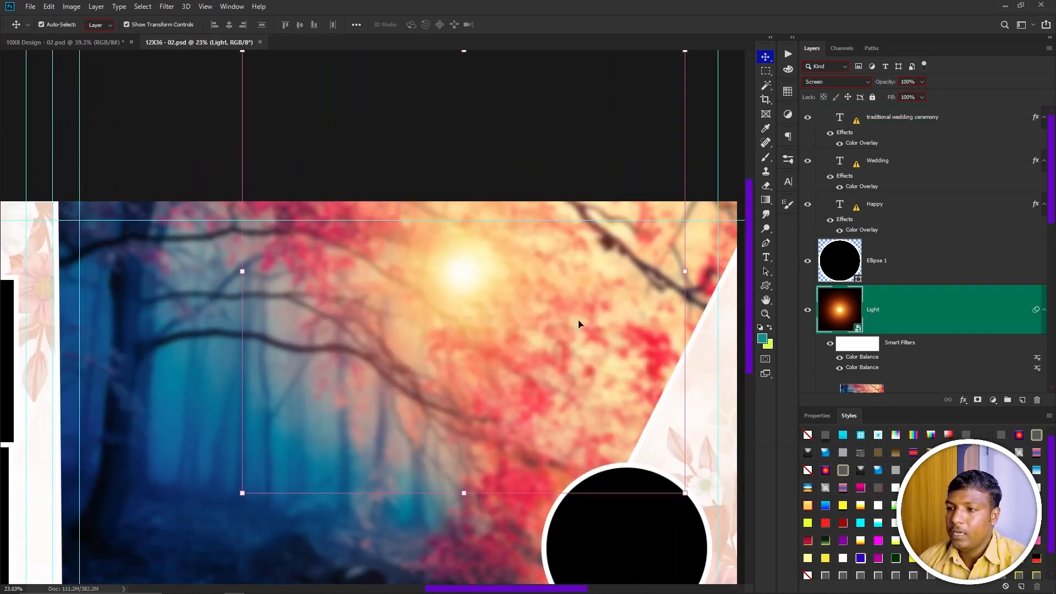
pyautogui.click(833, 83)
pyautogui.click(820, 83)
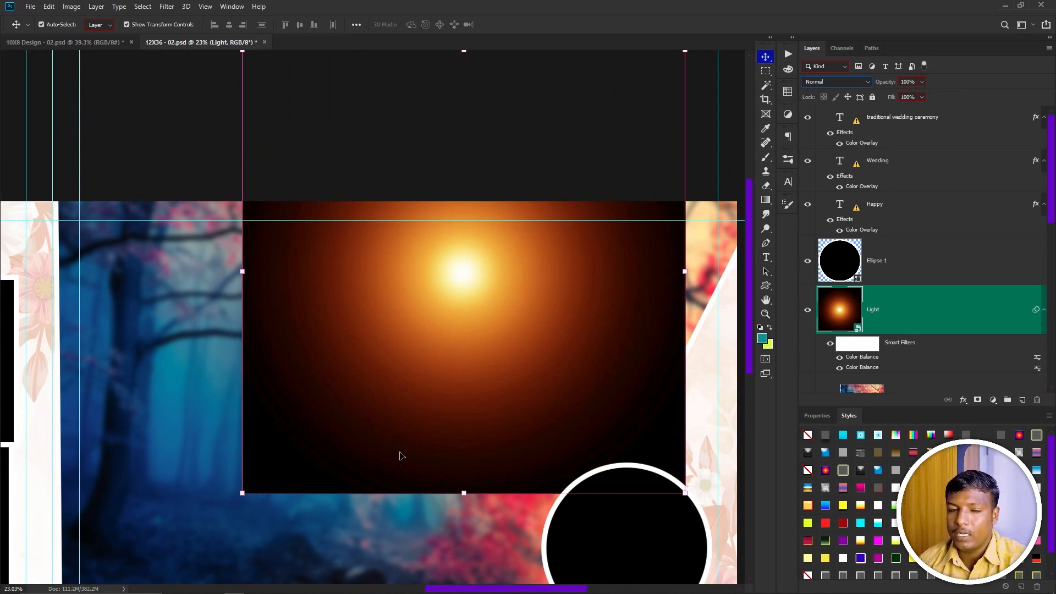
pyautogui.click(837, 80)
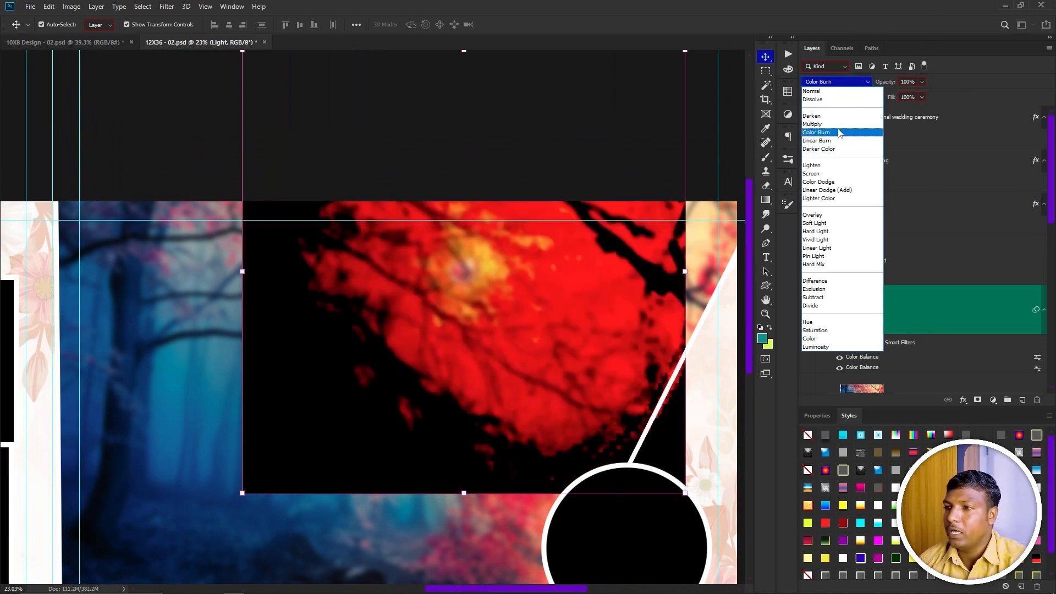
pyautogui.click(841, 174)
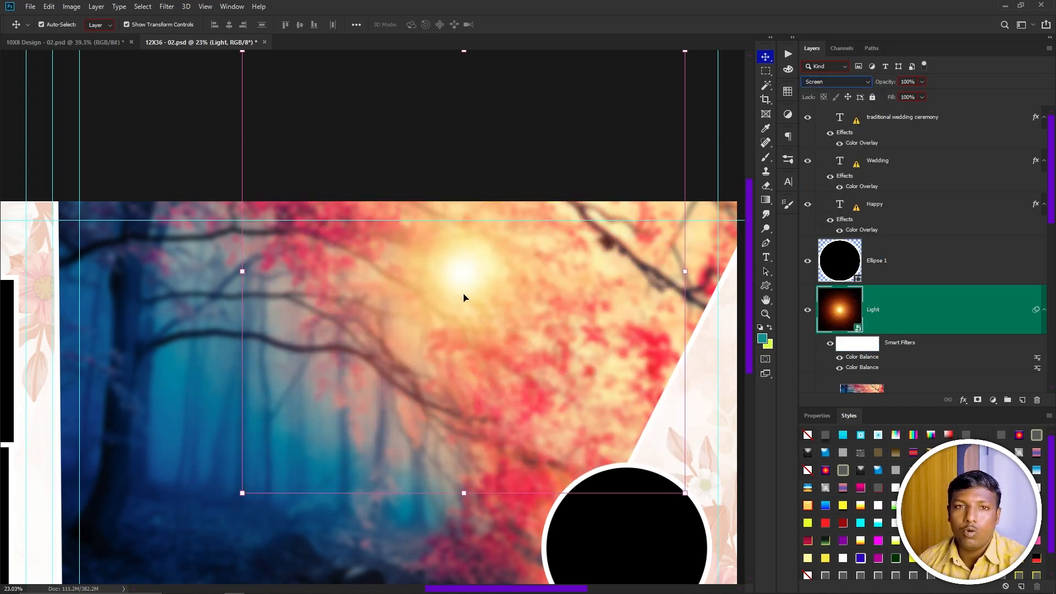
# Deselect all layers, zoom out and filter the Layers panel to show only pixel layers.
pyautogui.click(480, 135)
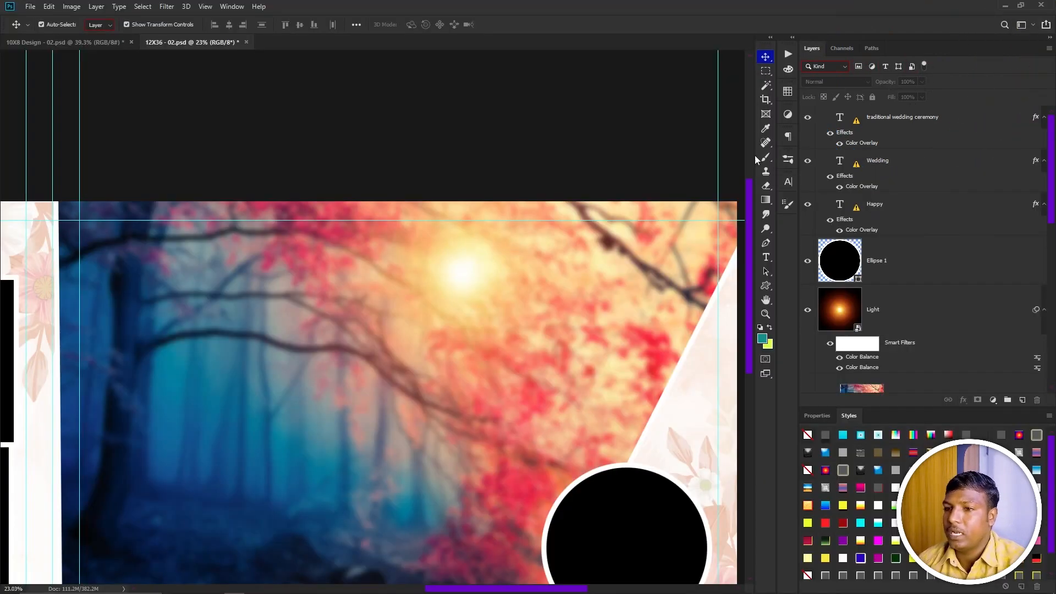
pyautogui.scroll(-3, 419, 263)
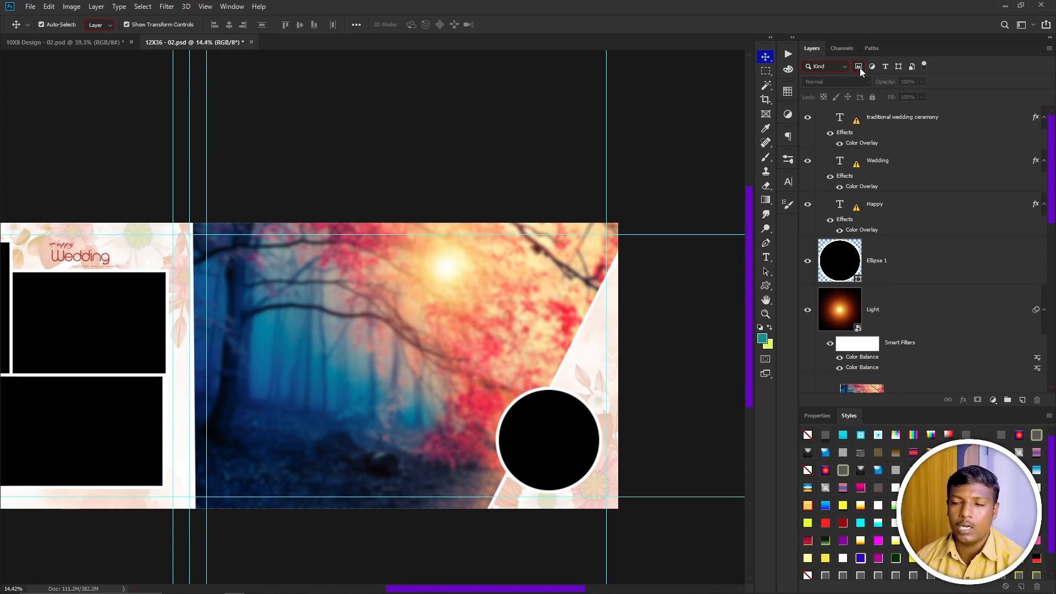
pyautogui.click(859, 66)
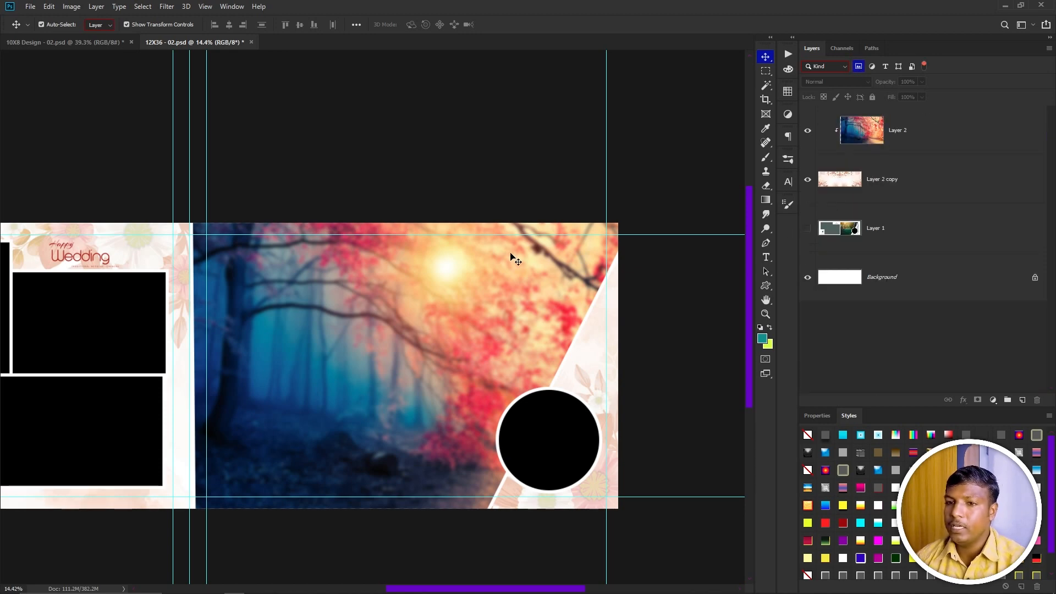
pyautogui.hotkey('ctrl', '-')
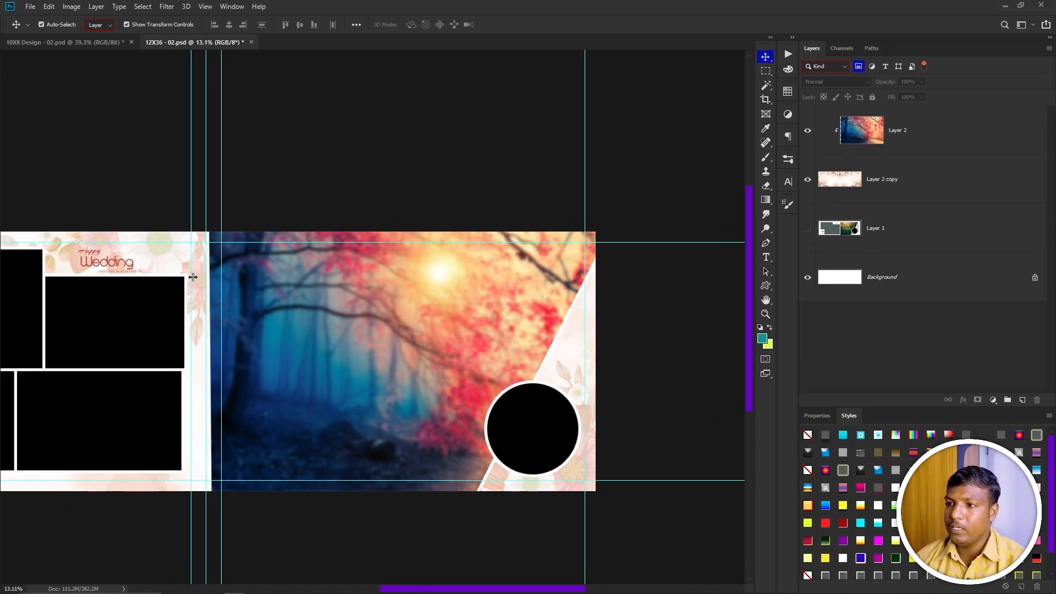
pyautogui.scroll(-3, 198, 283)
pyautogui.scroll(1, 404, 312)
# Select the pixel layers one by one: Layer 2, Layer 2 copy, Layer 1 and Background.
pyautogui.click(869, 136)
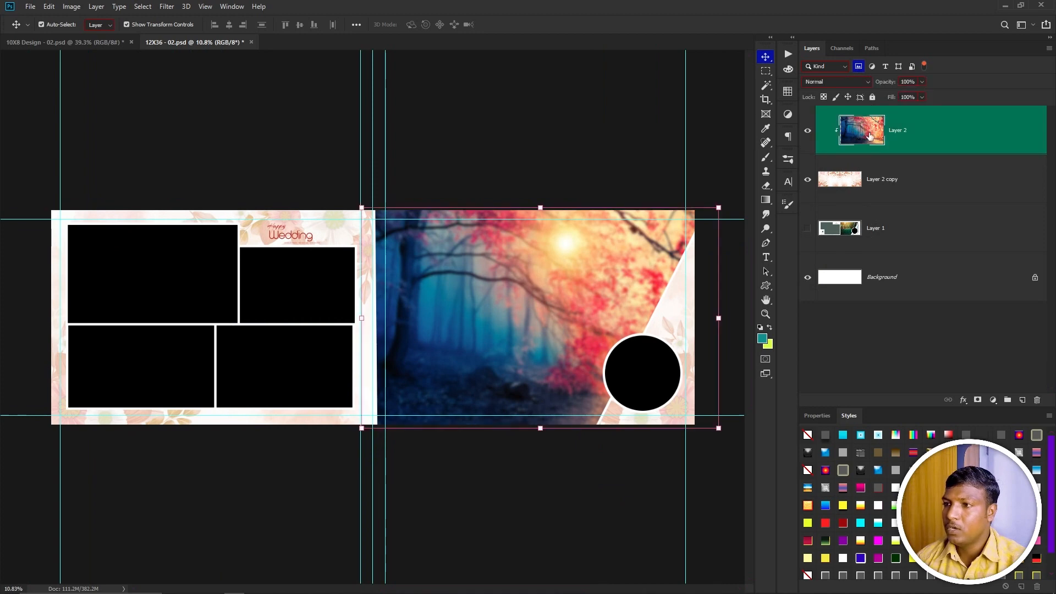
pyautogui.click(882, 179)
pyautogui.click(880, 228)
pyautogui.click(893, 279)
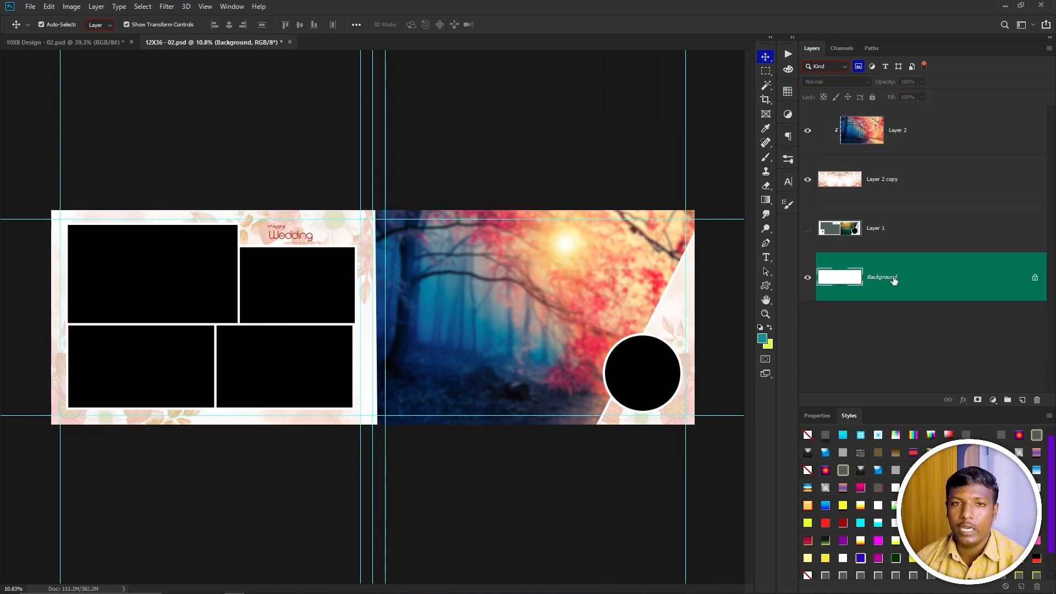
# Hide and reshow the Layer 2 copy layer, then the Layer 2 layer.
pyautogui.click(806, 180)
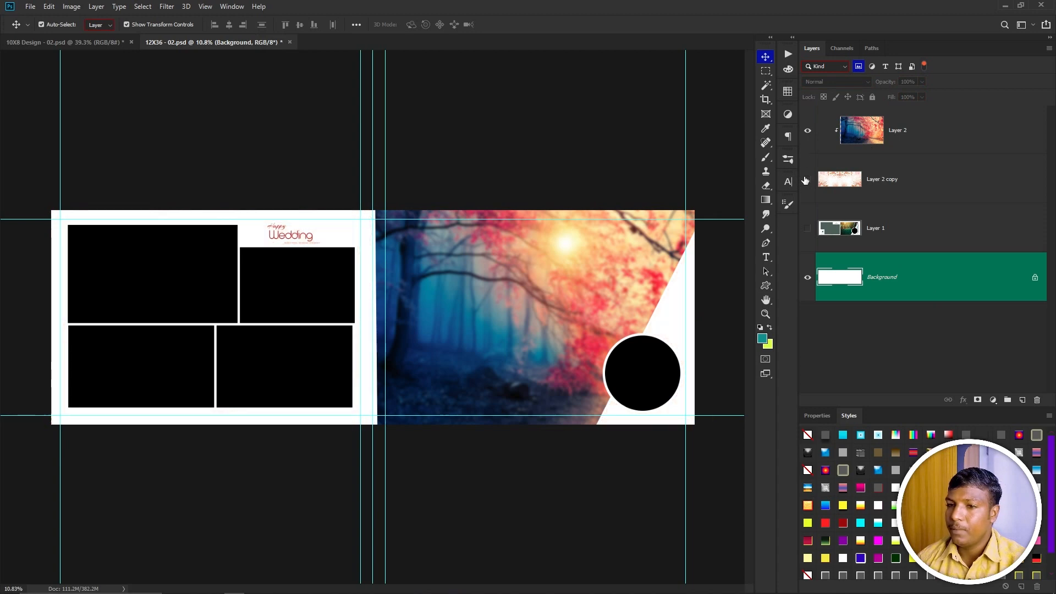
pyautogui.click(807, 180)
pyautogui.click(807, 131)
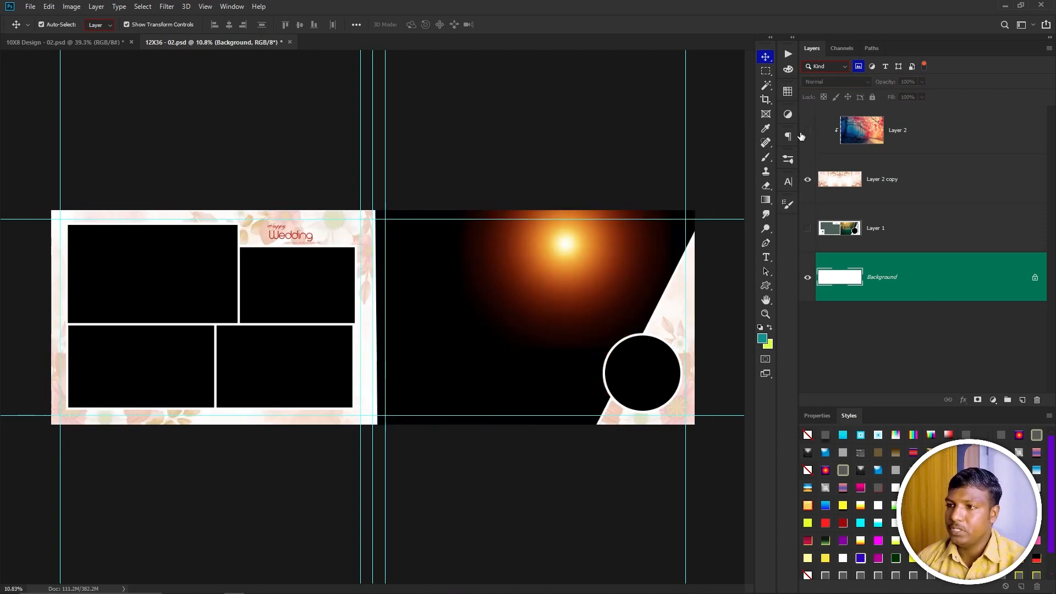
pyautogui.click(807, 130)
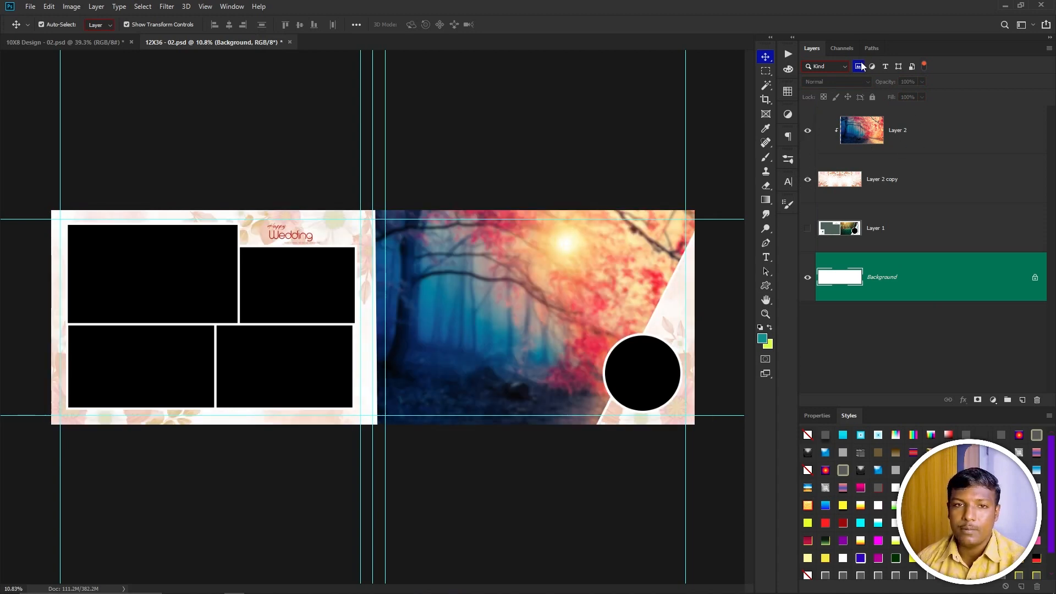
# Clear the pixel filter, open the adjustment layer list, then try and clear the adjustment-layer filter.
pyautogui.click(860, 65)
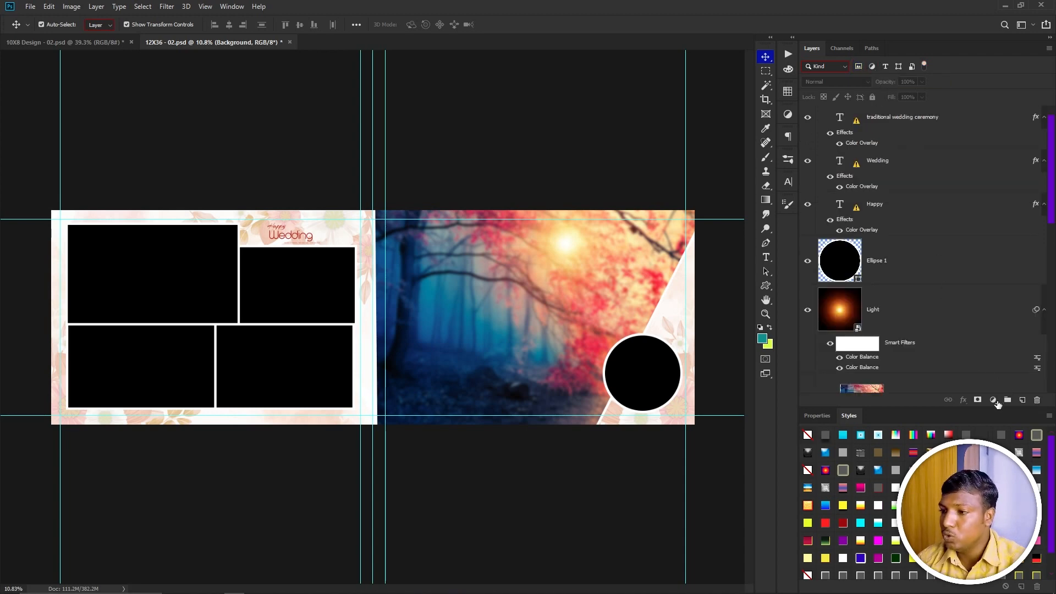
pyautogui.click(993, 400)
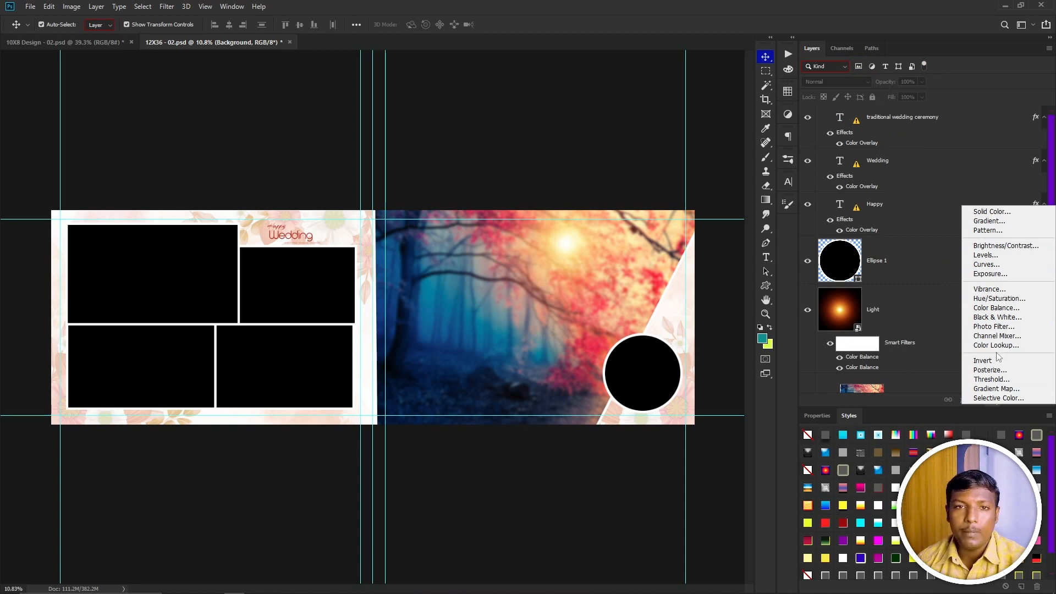
pyautogui.click(874, 65)
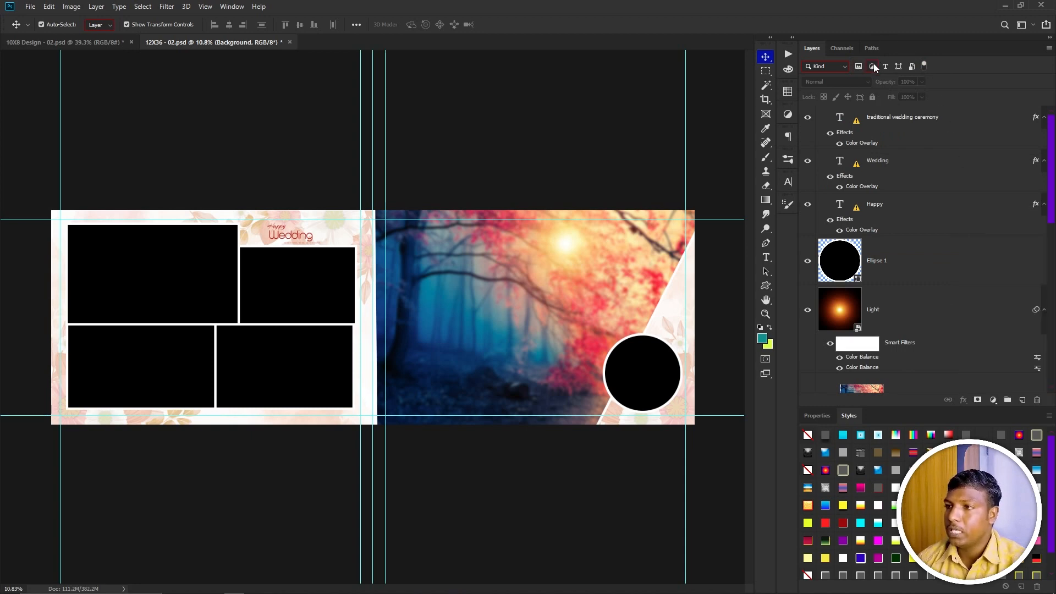
pyautogui.click(874, 65)
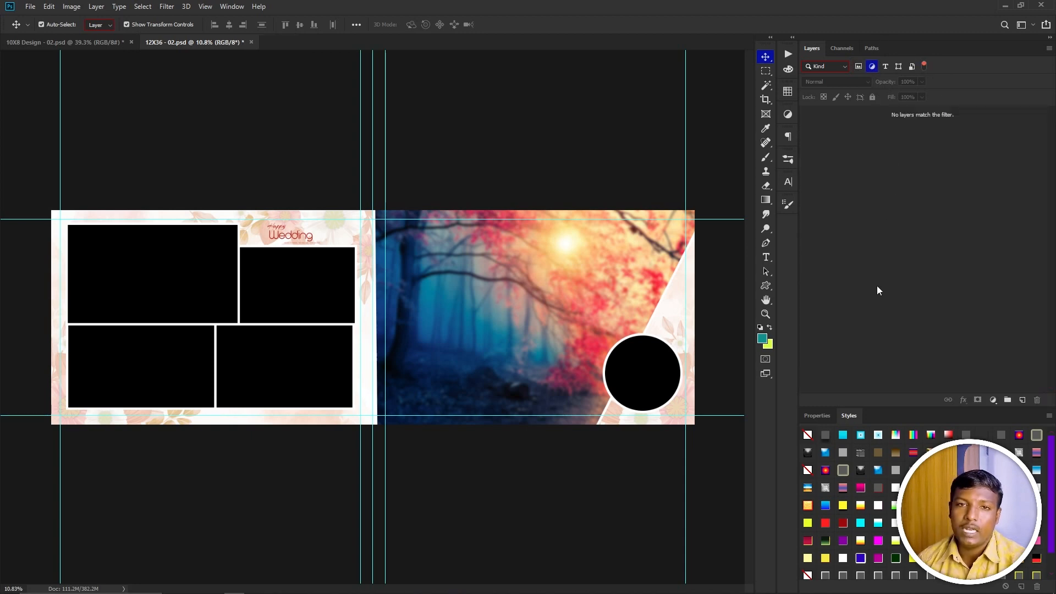
pyautogui.click(872, 65)
# Filter the Layers panel to type layers, select the Wedding and Happy text layers in turn, then clear the filter.
pyautogui.click(886, 66)
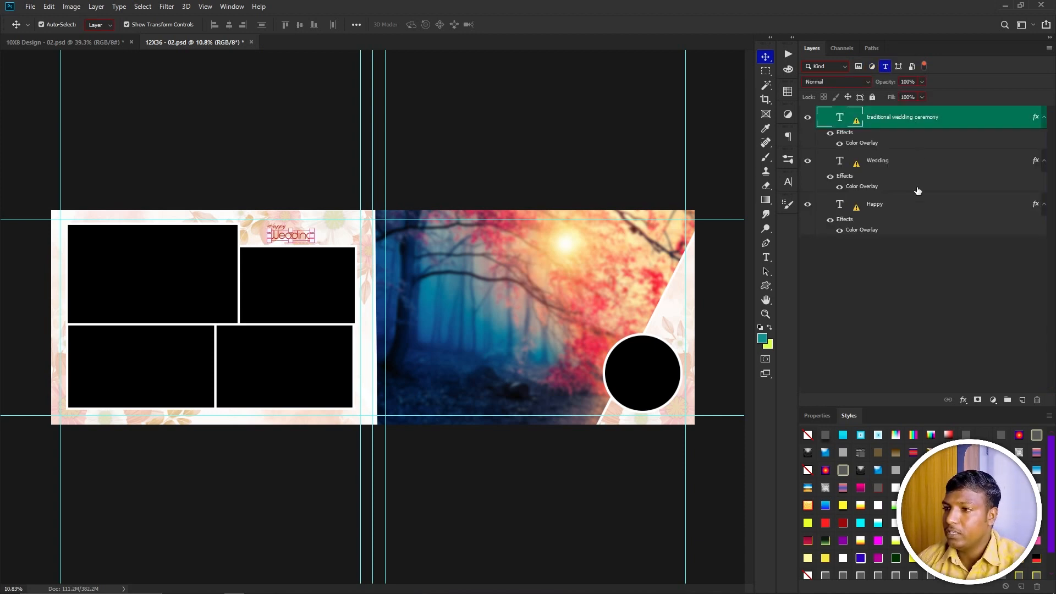
pyautogui.click(914, 160)
pyautogui.scroll(4, 297, 279)
pyautogui.scroll(3, 344, 278)
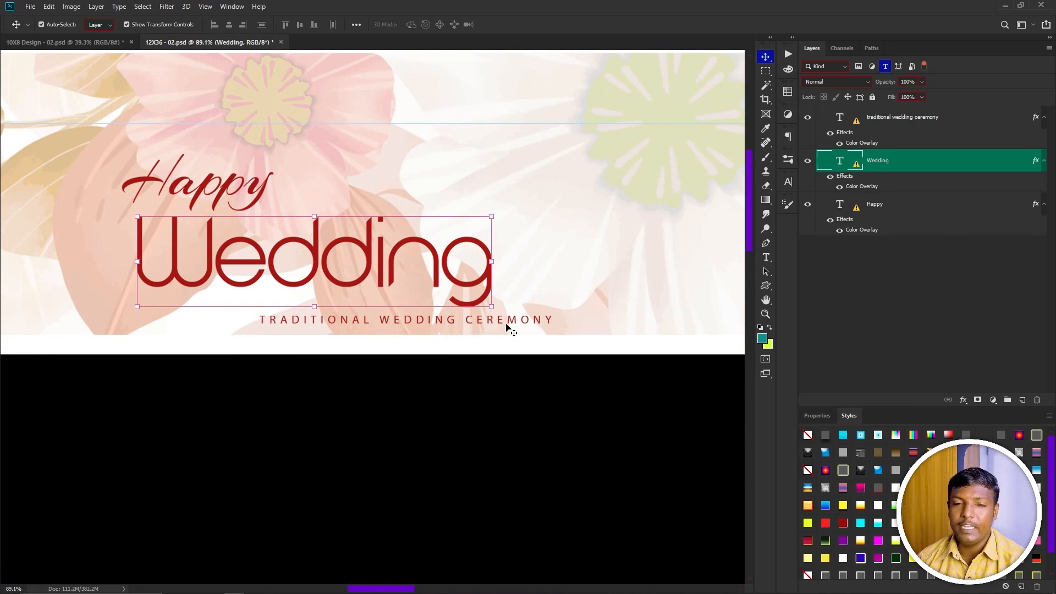
pyautogui.click(892, 215)
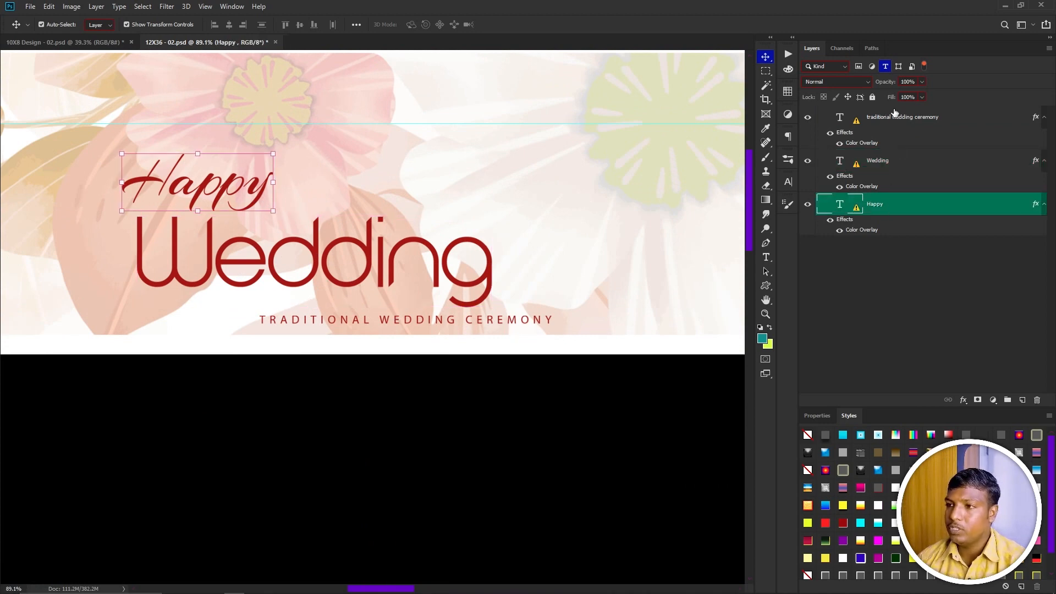
pyautogui.click(894, 114)
pyautogui.click(886, 189)
pyautogui.click(891, 208)
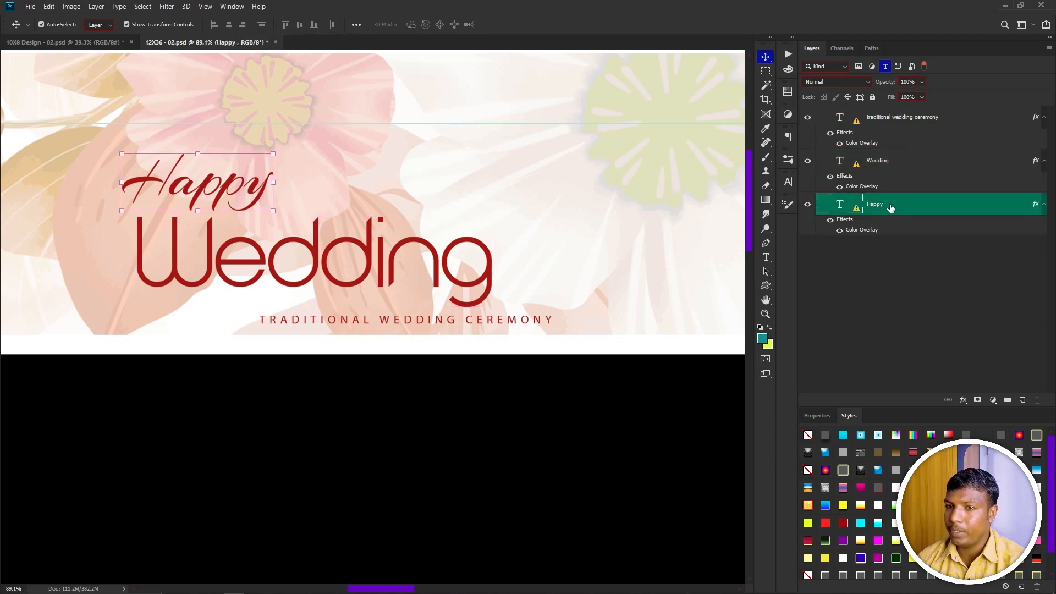
pyautogui.click(446, 263)
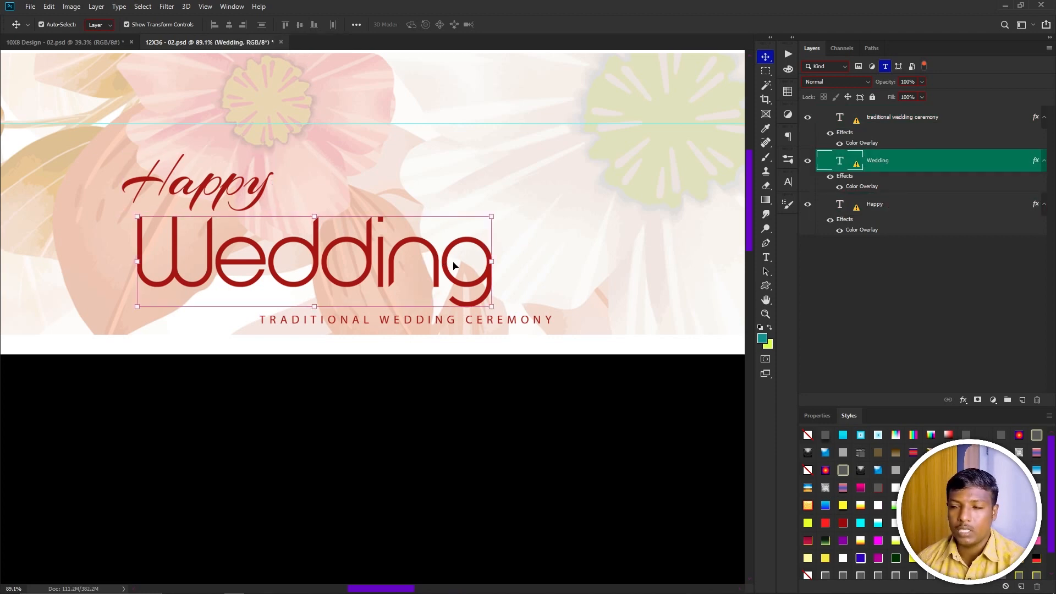
pyautogui.click(886, 67)
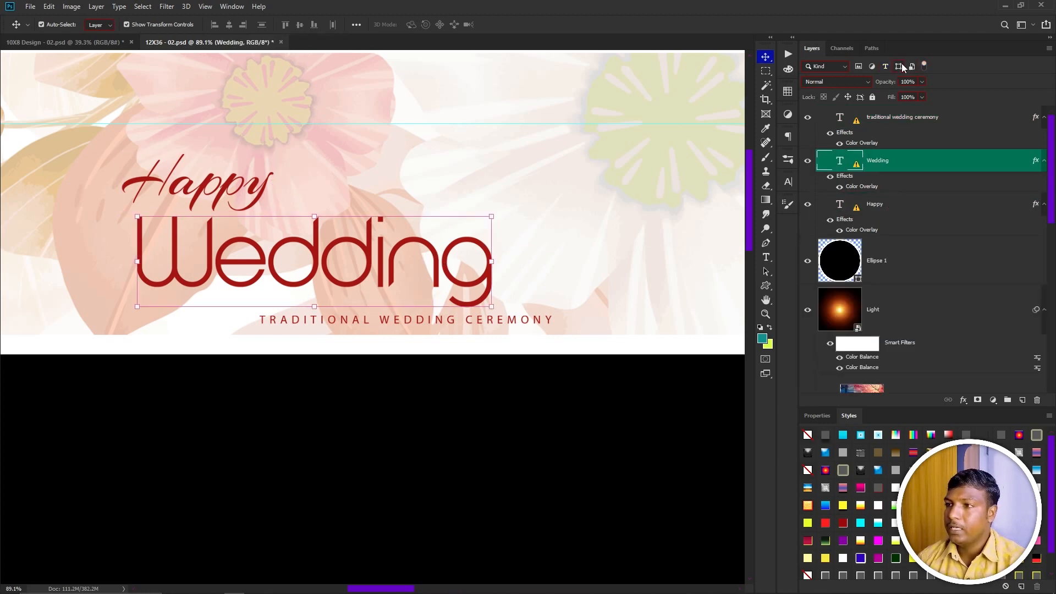
# Fit the document in view, filter to shape layers and try moving on the canvas with no layer selected.
pyautogui.hotkey('ctrl', '0')
pyautogui.click(901, 64)
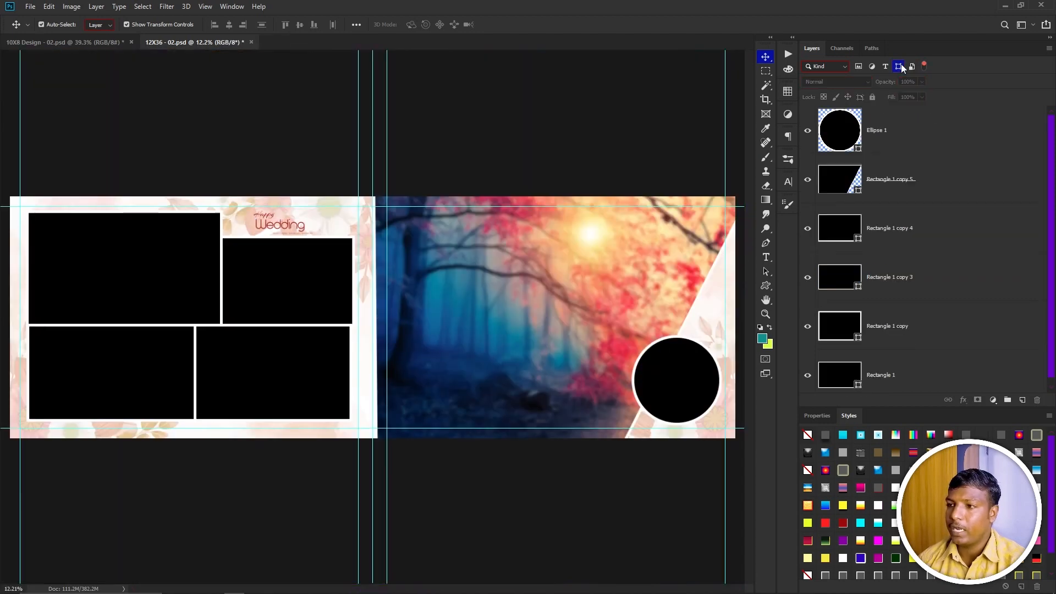
pyautogui.scroll(-1, 918, 147)
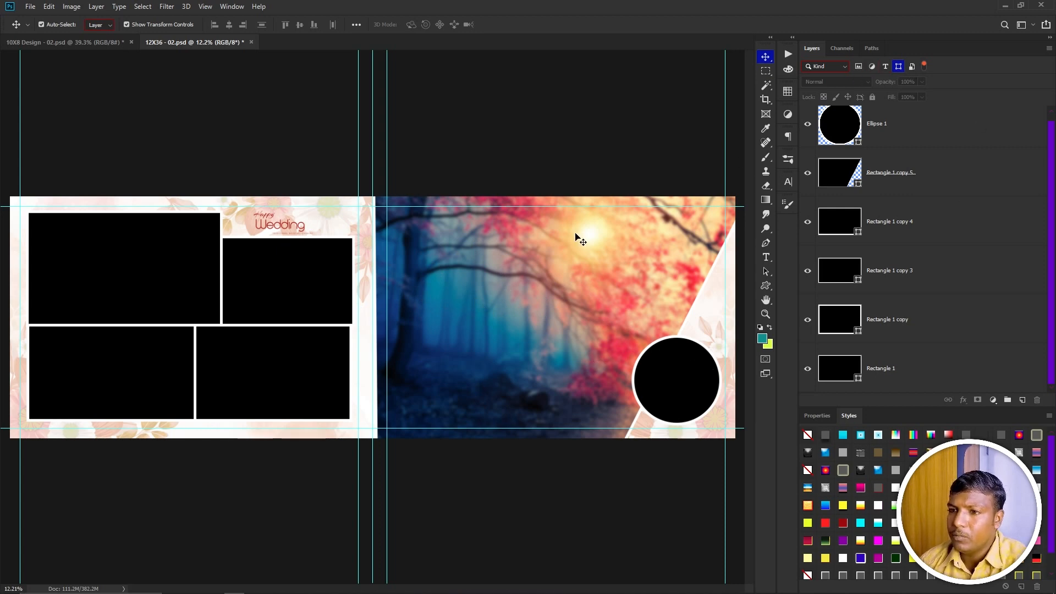
pyautogui.click(481, 313)
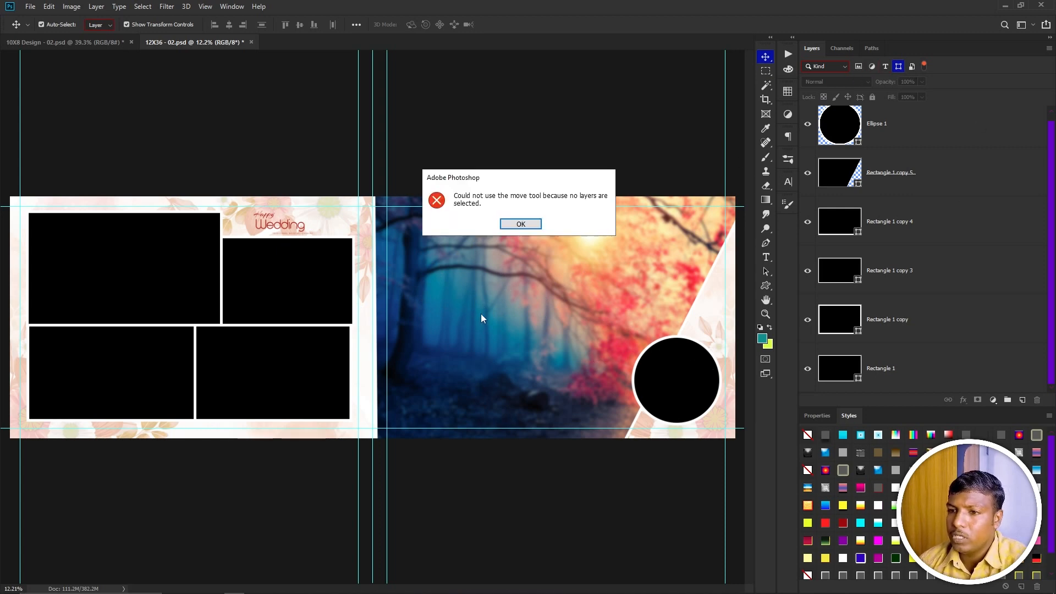
pyautogui.click(520, 224)
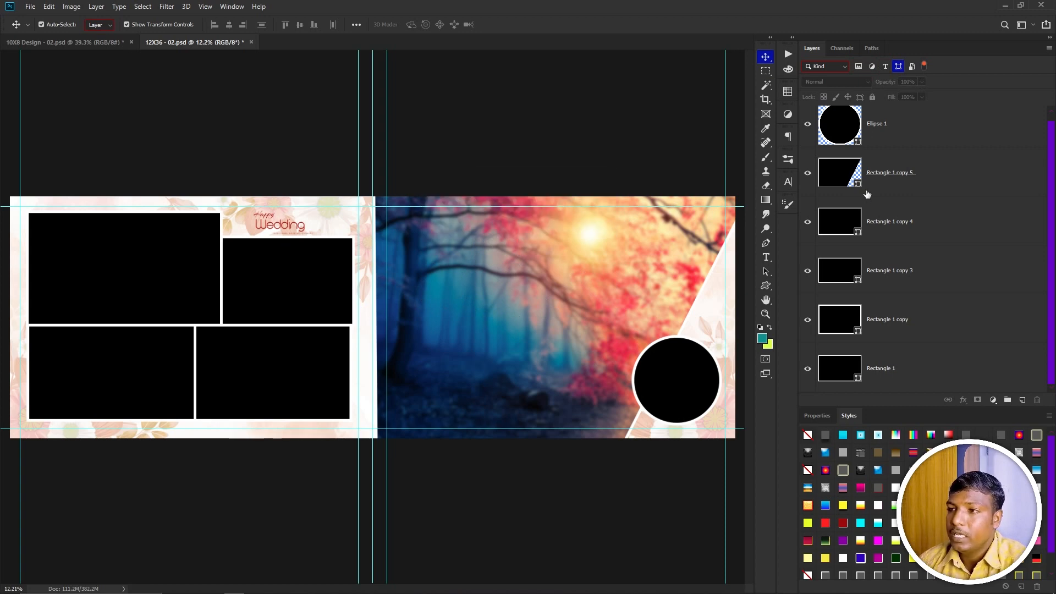
# Select the Rectangle 1 copy frame on the canvas, deselect it, and try moving again with no layer selected.
pyautogui.click(259, 306)
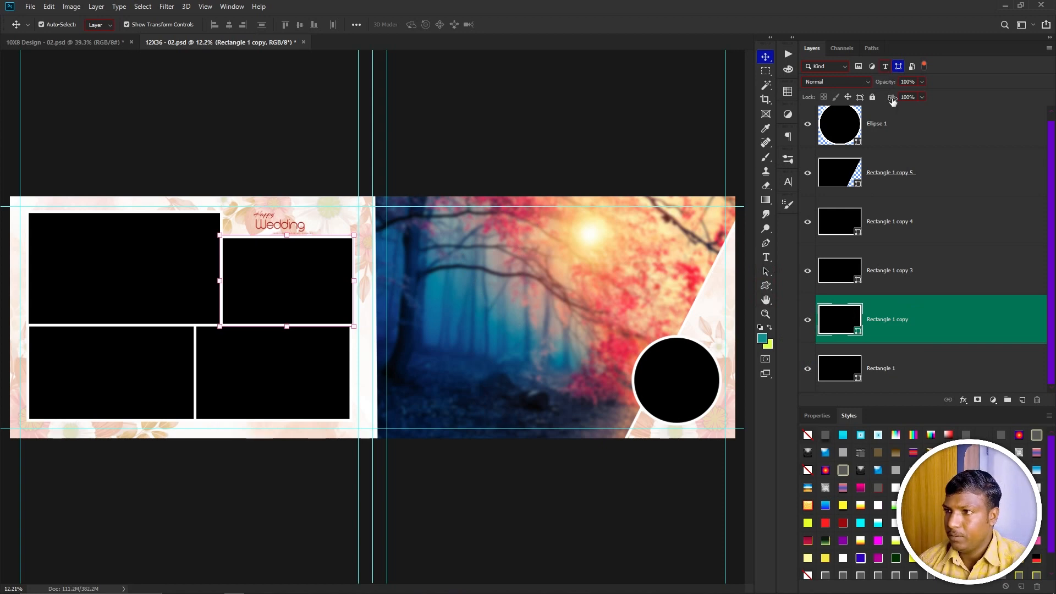
pyautogui.moveTo(325, 302)
pyautogui.mouseDown()
pyautogui.moveTo(326, 272)
pyautogui.moveTo(306, 302)
pyautogui.moveTo(324, 301)
pyautogui.mouseUp()
pyautogui.rightClick(506, 302)
pyautogui.click(512, 308)
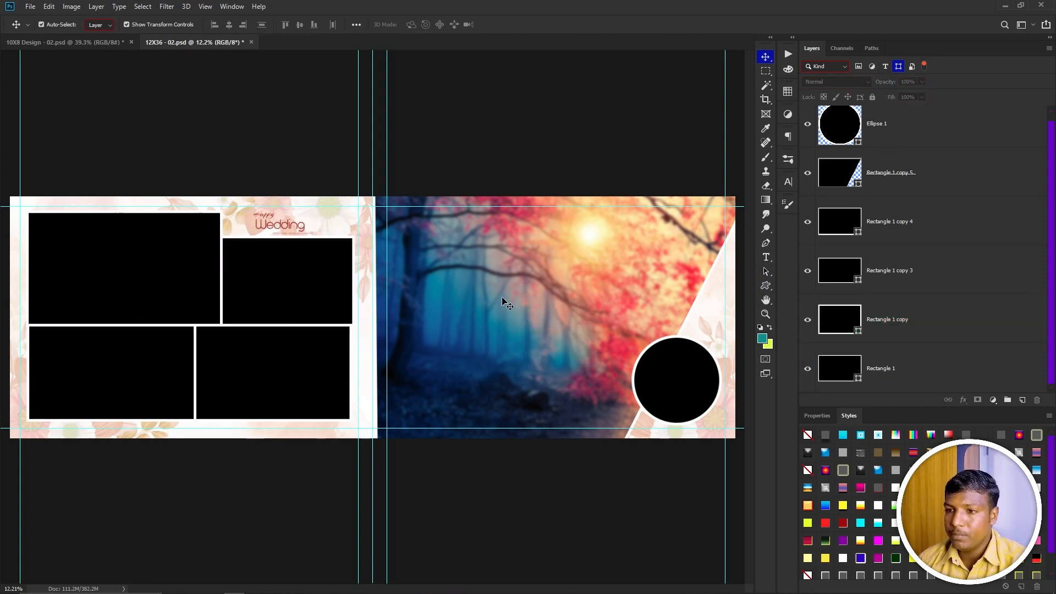
pyautogui.click(582, 222)
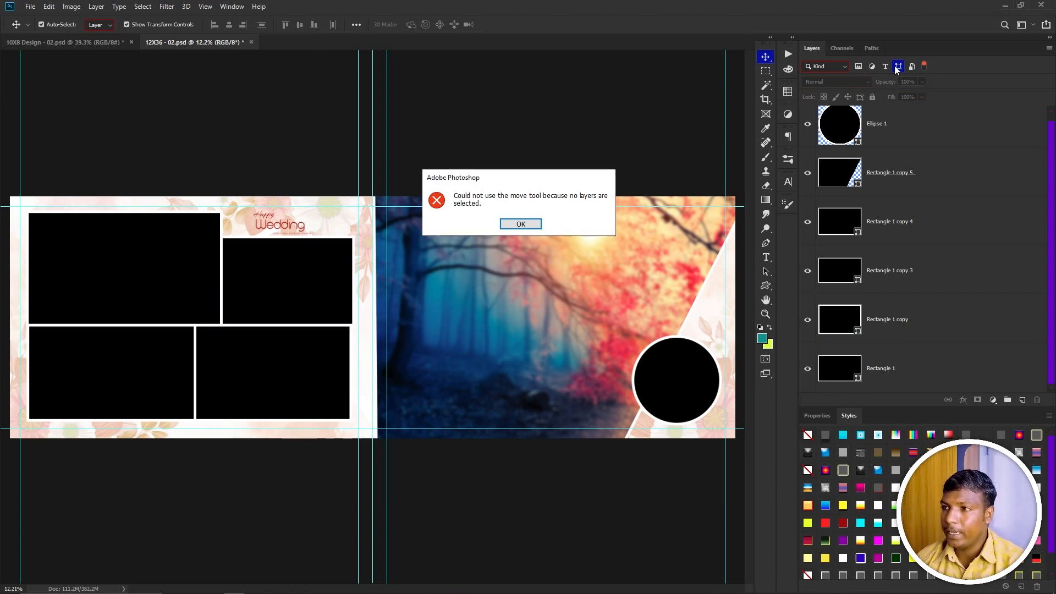
pyautogui.click(526, 224)
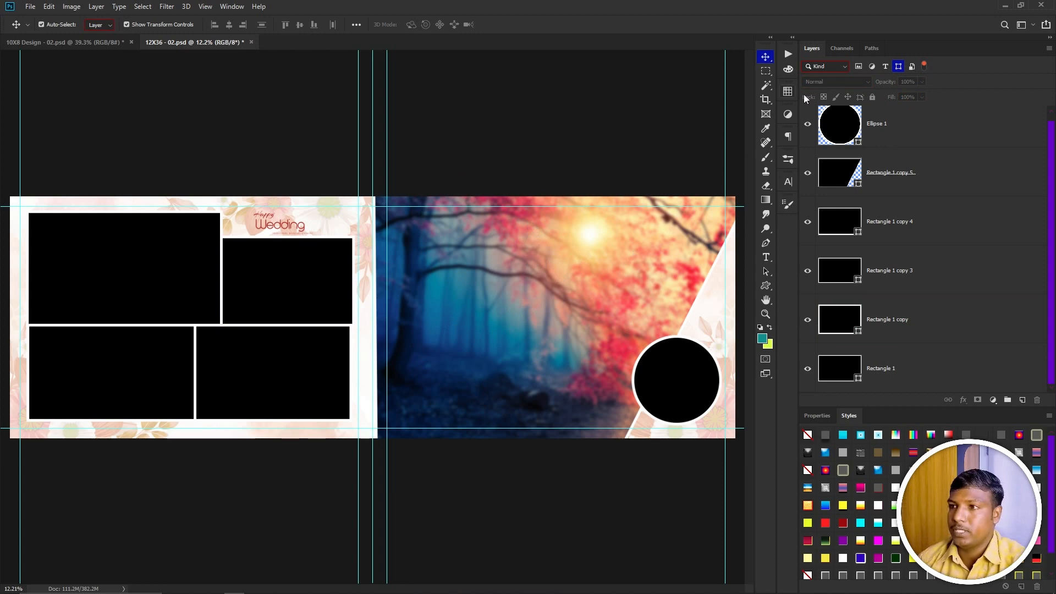
# Filter the Layers panel to pixel layers only, select Layer 2 and drag it on the canvas, then undo the move.
pyautogui.click(858, 67)
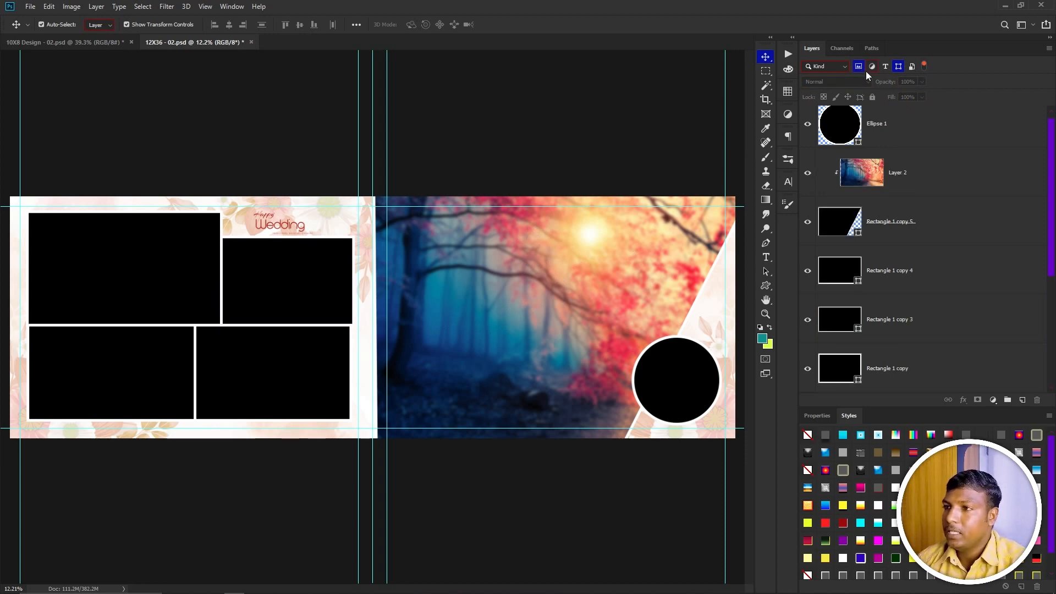
pyautogui.click(898, 67)
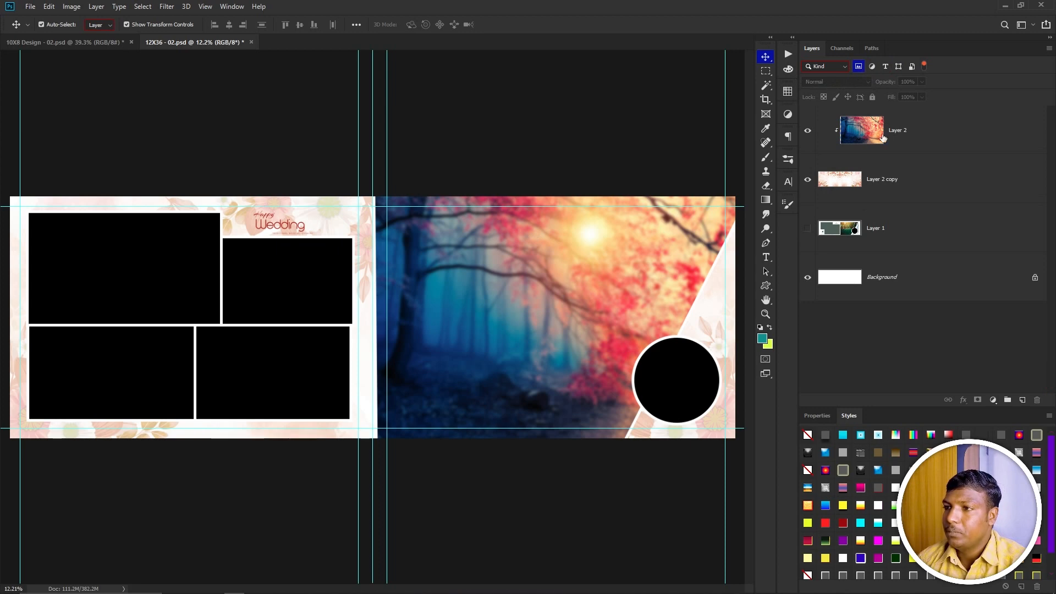
pyautogui.click(512, 351)
pyautogui.press('Return')
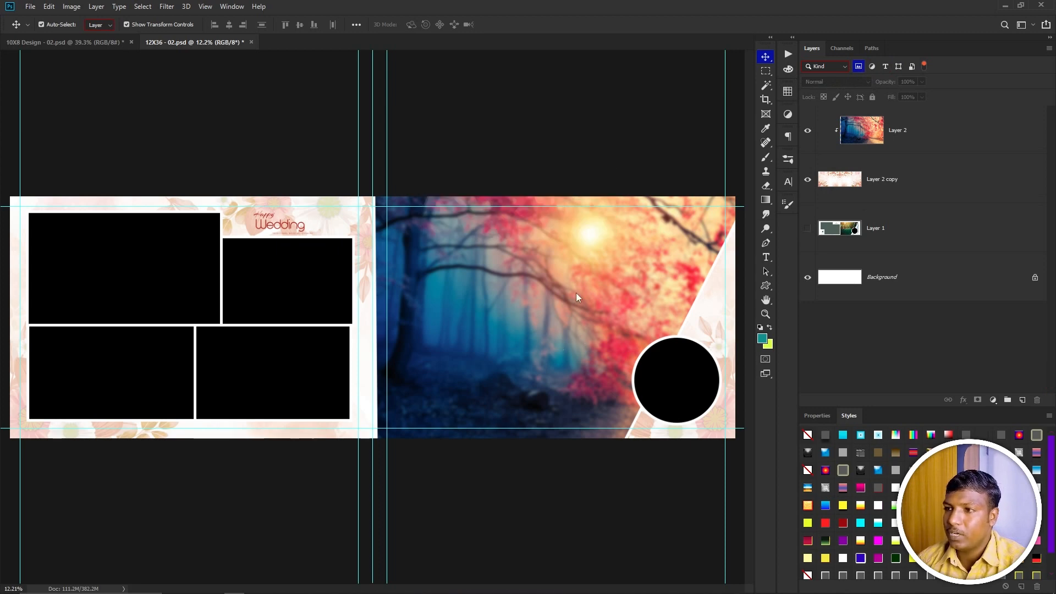
pyautogui.click(870, 148)
pyautogui.moveTo(457, 385); pyautogui.dragTo(556, 389)
pyautogui.hotkey('ctrl', 'z')
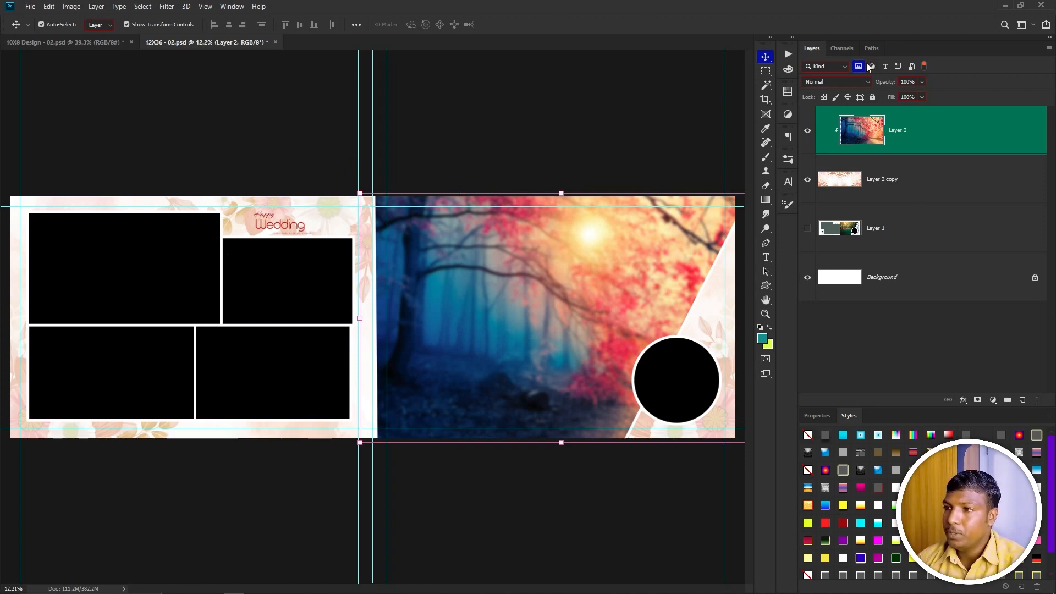
# Add shape layers to the filter, move a photo frame and Layer 2 on the canvas, then undo both moves.
pyautogui.click(897, 66)
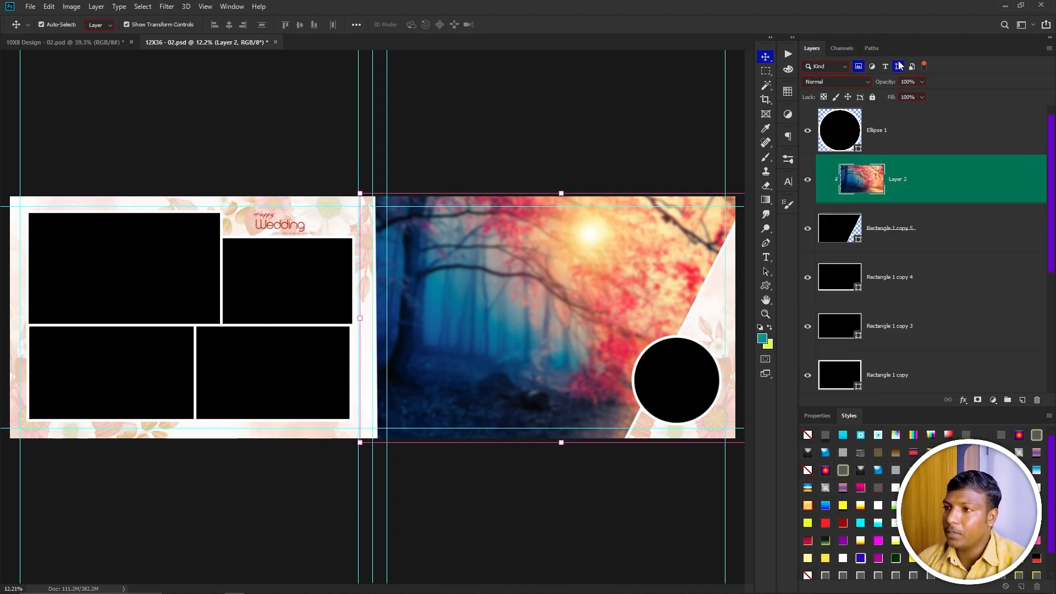
pyautogui.scroll(-3, 884, 324)
pyautogui.scroll(3, 884, 325)
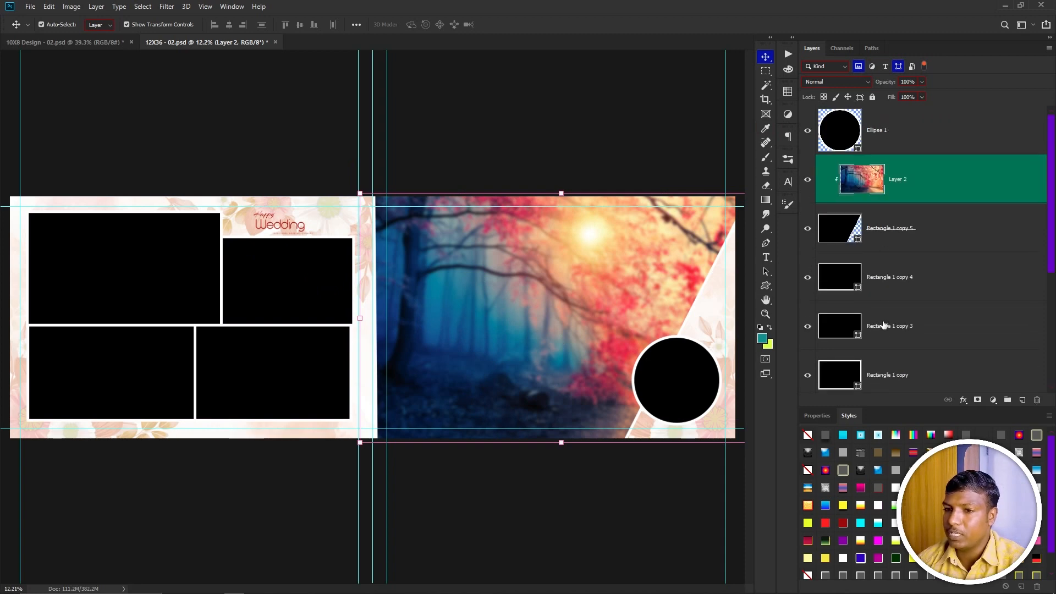
pyautogui.moveTo(273, 342); pyautogui.dragTo(273, 403)
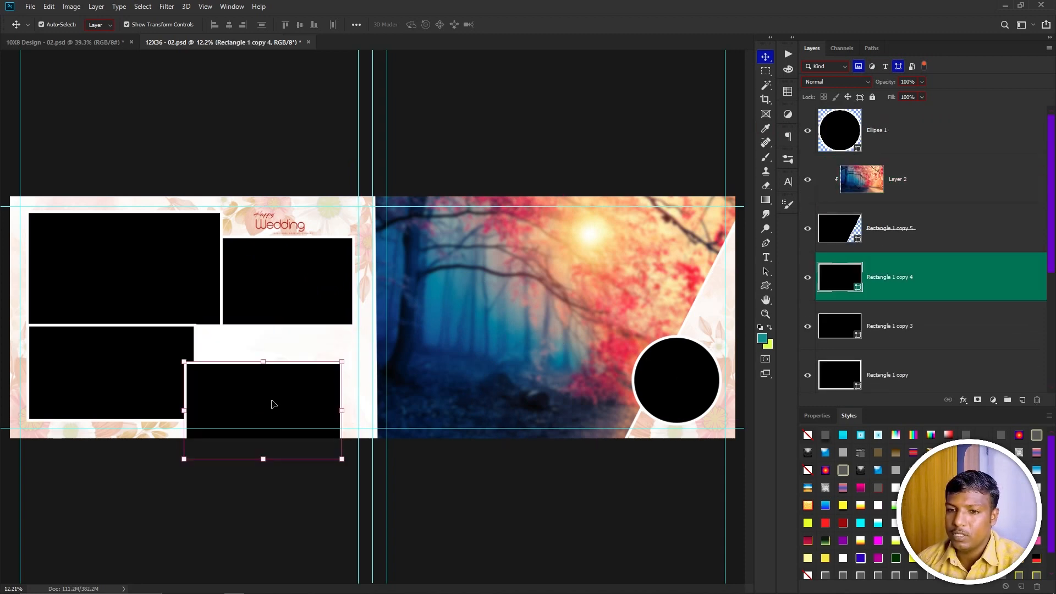
pyautogui.moveTo(519, 374); pyautogui.dragTo(449, 381)
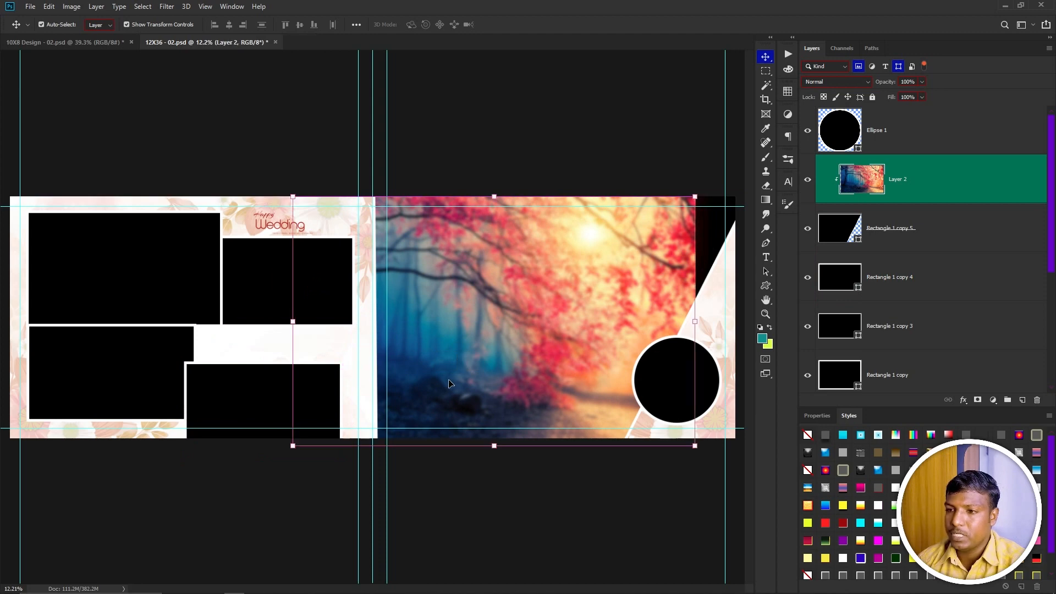
pyautogui.hotkey('ctrl', 'z')
pyautogui.hotkey('ctrl', 'z')
# Clear the pixel and shape filters, then filter to smart objects and clear that filter again.
pyautogui.click(858, 66)
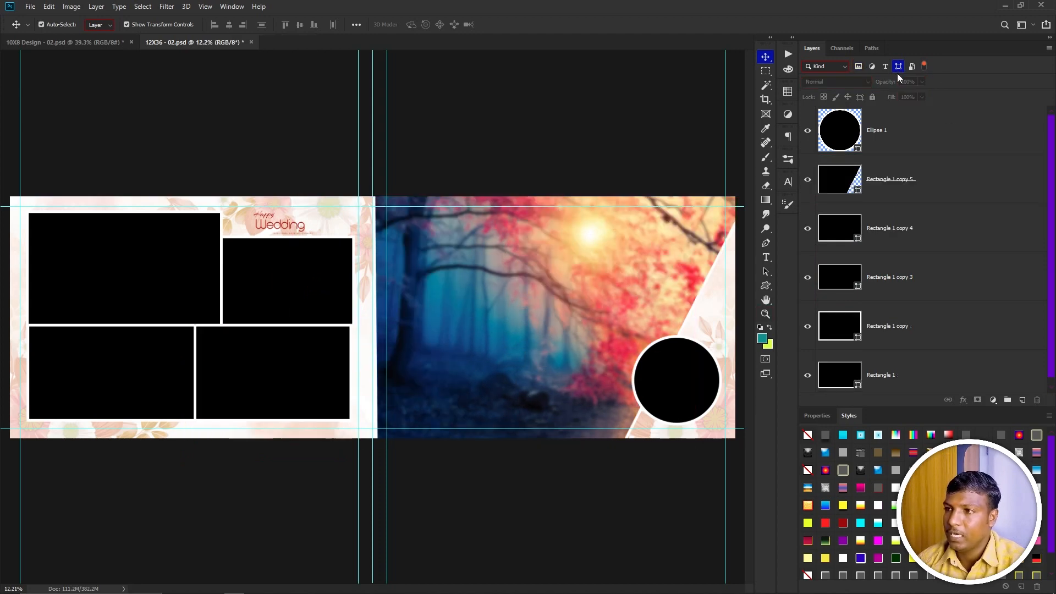
pyautogui.click(901, 67)
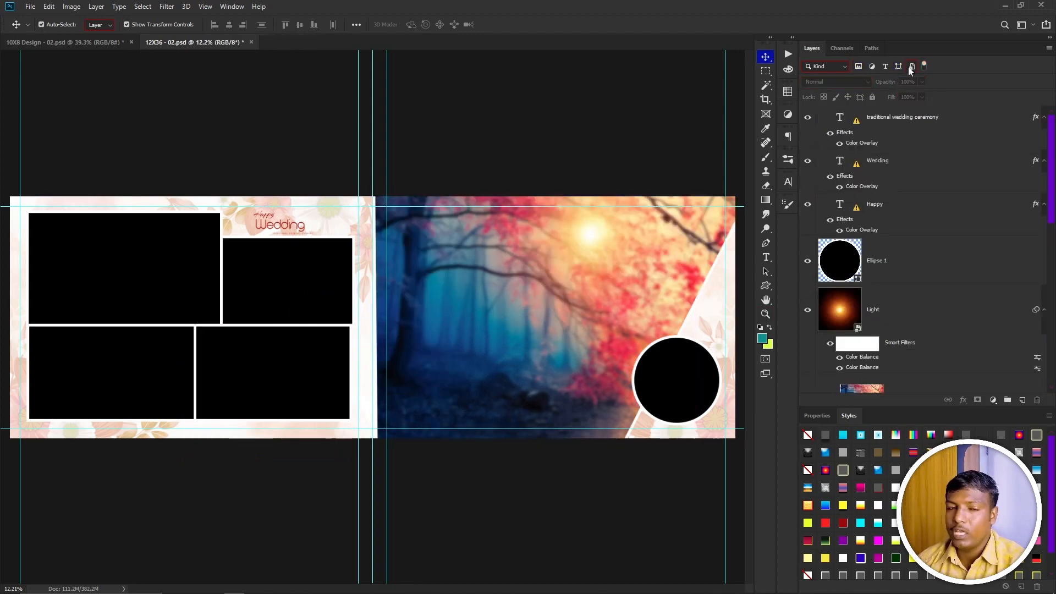
pyautogui.click(912, 67)
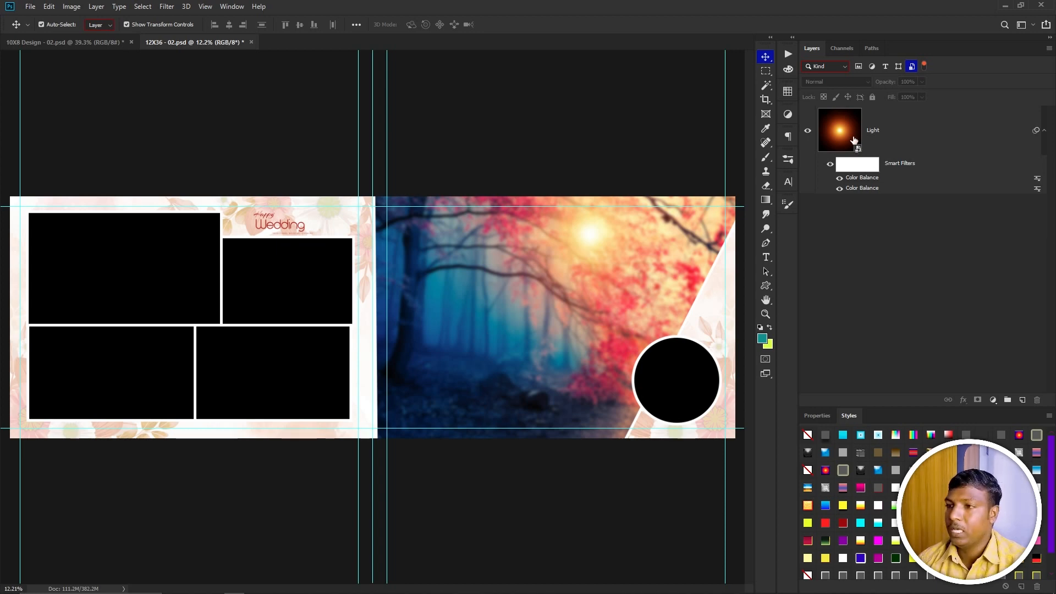
pyautogui.click(911, 66)
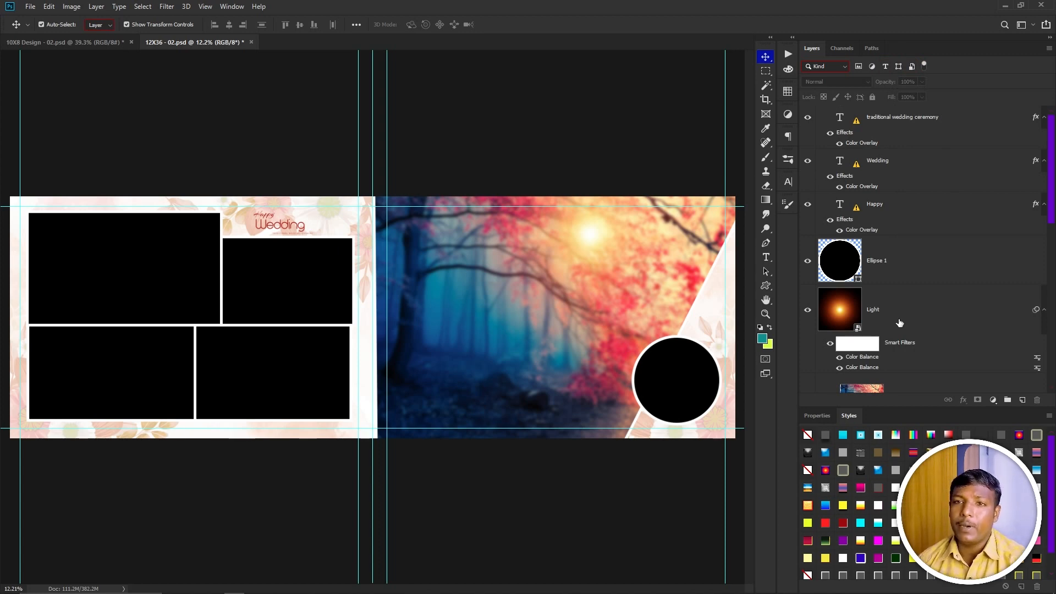
# Open the Kovil A4 Notice.psd file.
pyautogui.hotkey('ctrl', 'Tab')
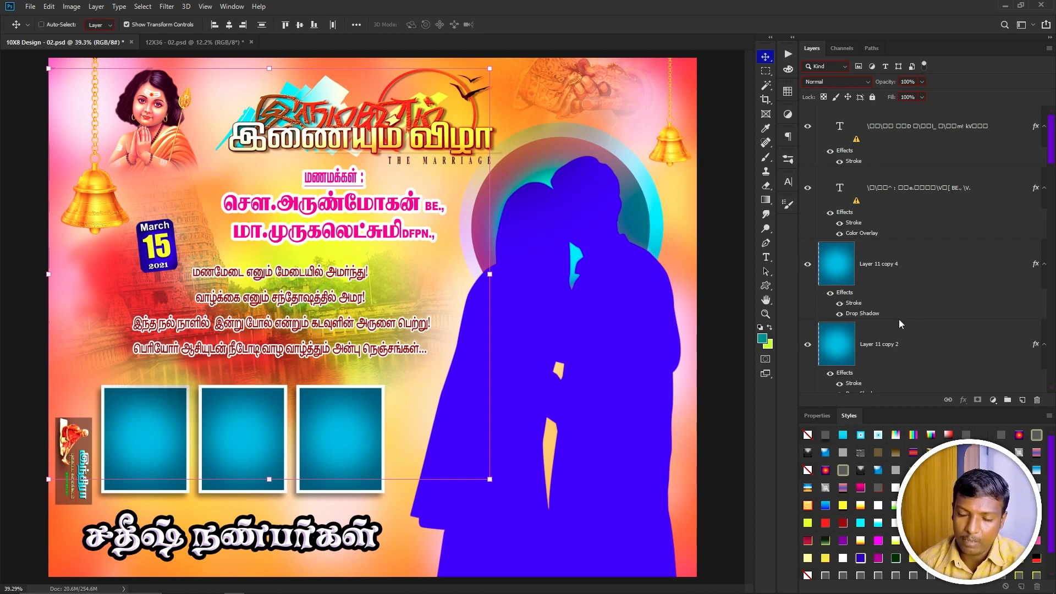
pyautogui.hotkey('ctrl', 'o')
pyautogui.doubleClick(660, 173)
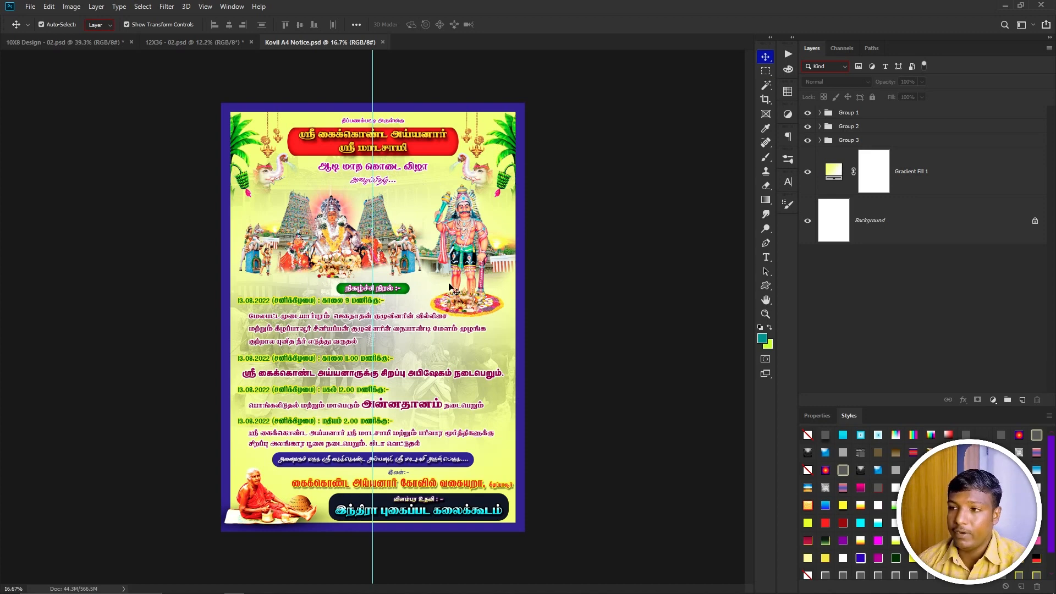
# Filter the Layers panel to type layers and select all of the text layers.
pyautogui.click(886, 66)
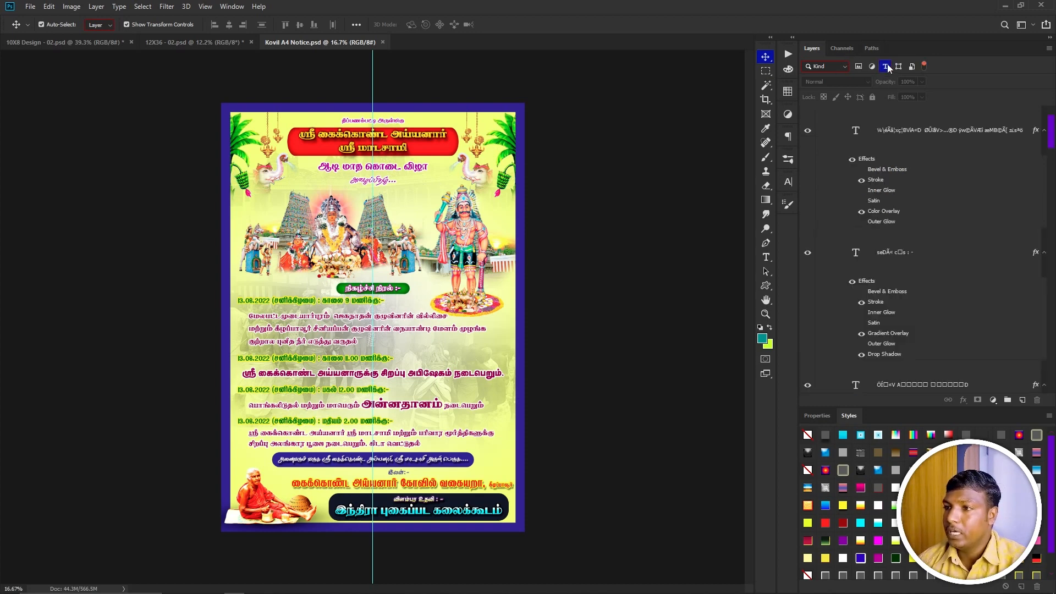
pyautogui.scroll(-10, 887, 171)
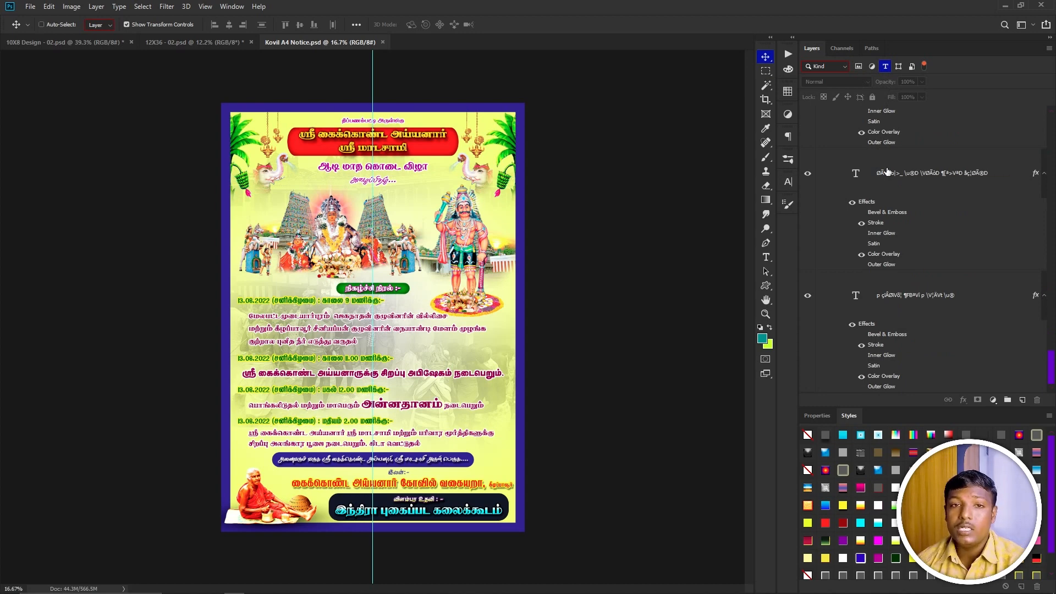
pyautogui.hotkey('ctrl', 'alt', 'a')
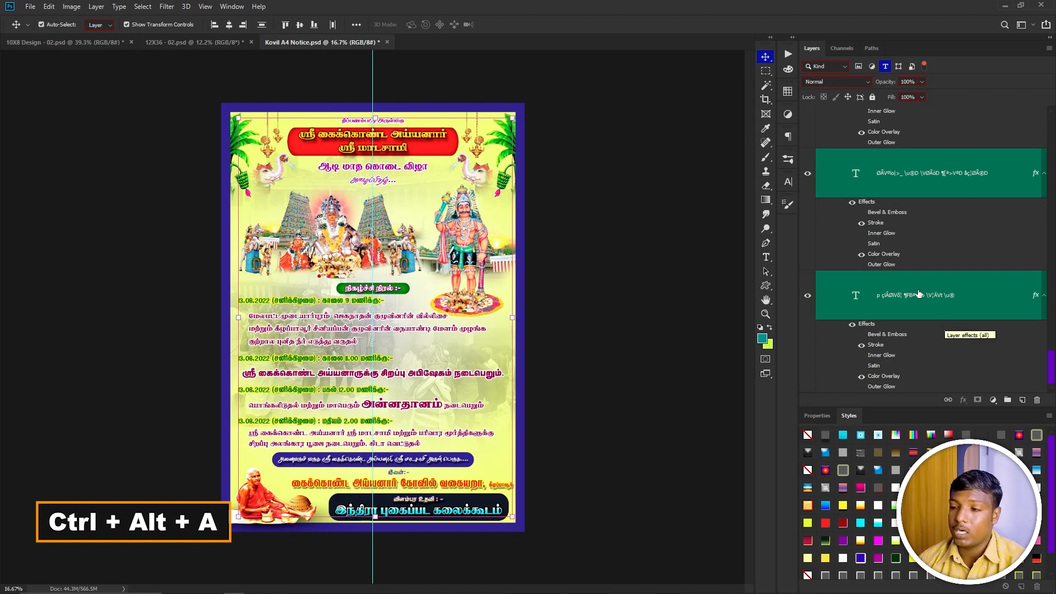
pyautogui.scroll(5, 912, 286)
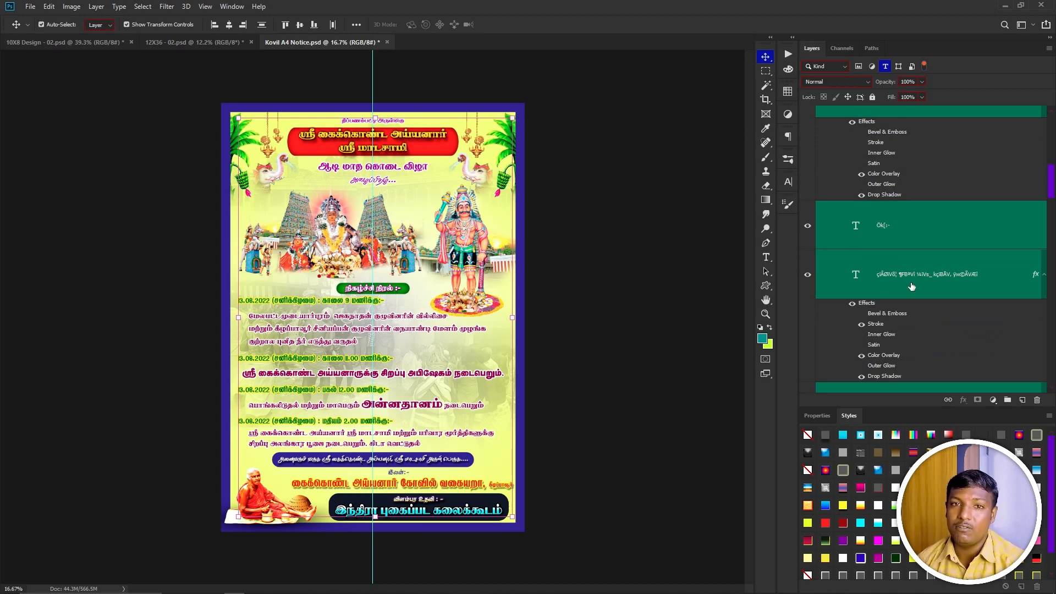
# Create a new International Paper A4 document at 300 pixels/inch.
pyautogui.hotkey('ctrl', 'n')
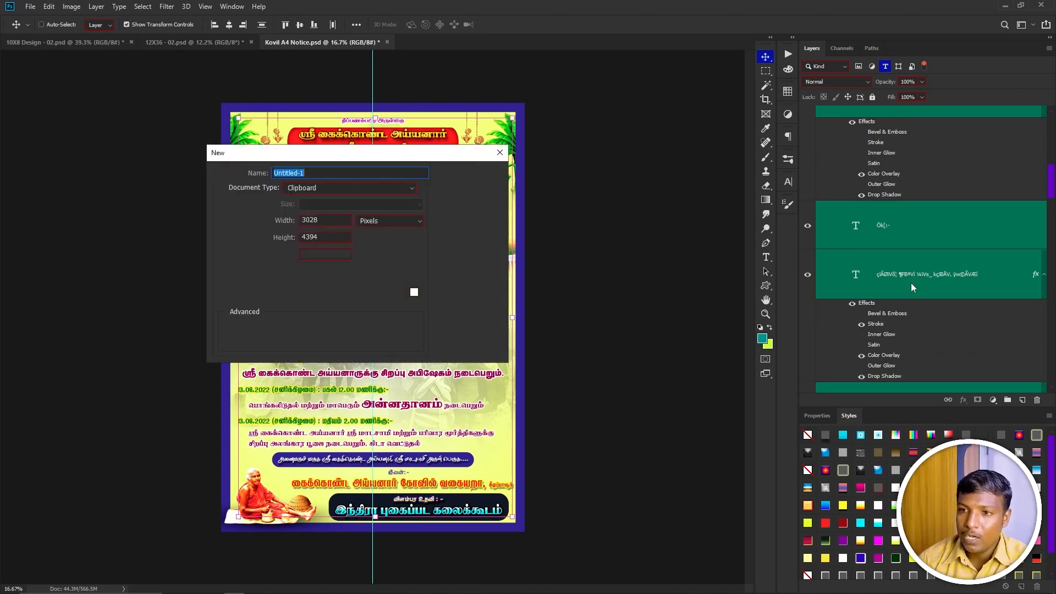
pyautogui.click(312, 188)
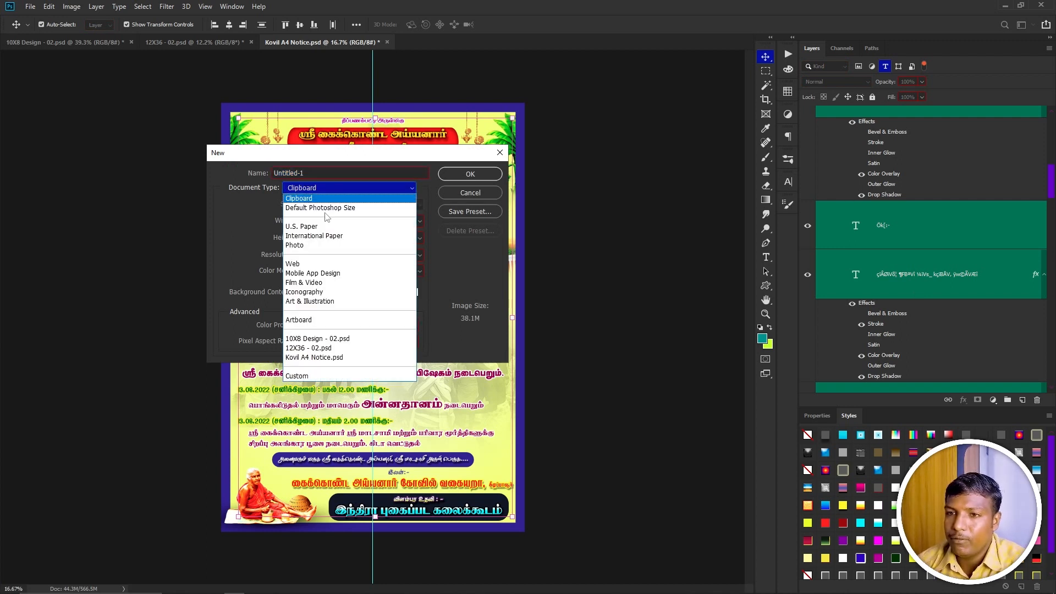
pyautogui.click(329, 237)
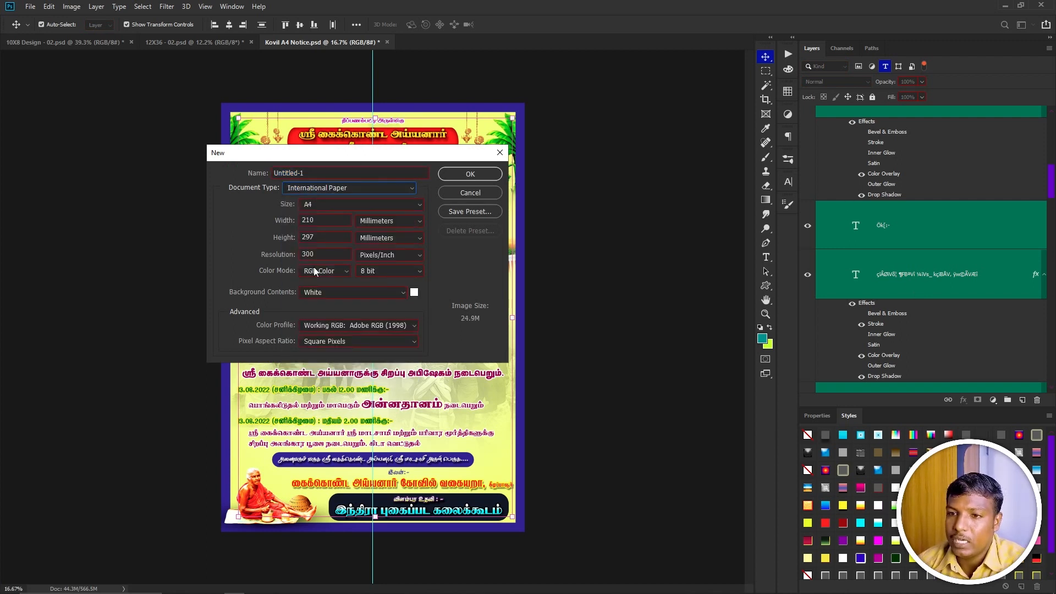
pyautogui.click(280, 253)
pyautogui.write('300')
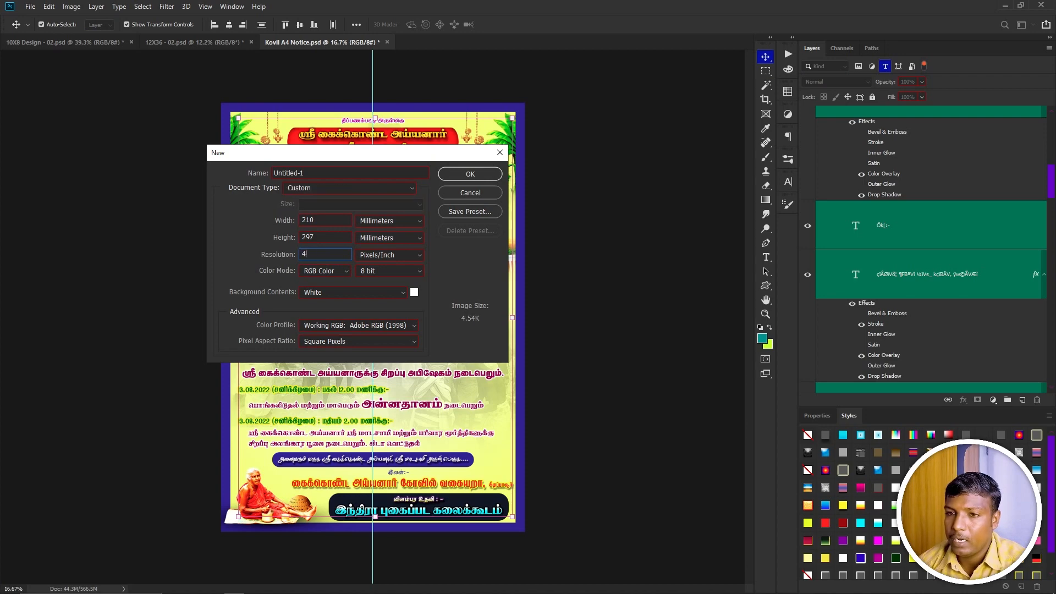
pyautogui.press('Return')
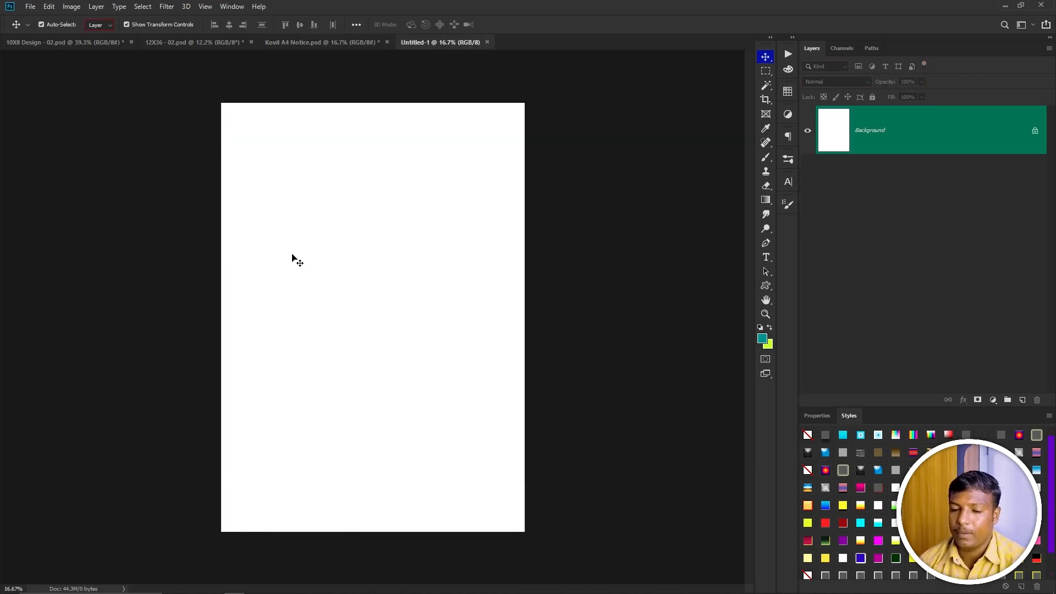
# Paste the copied text layers into the new document, select them all and move them with Free Transform.
pyautogui.hotkey('ctrl', 'v')
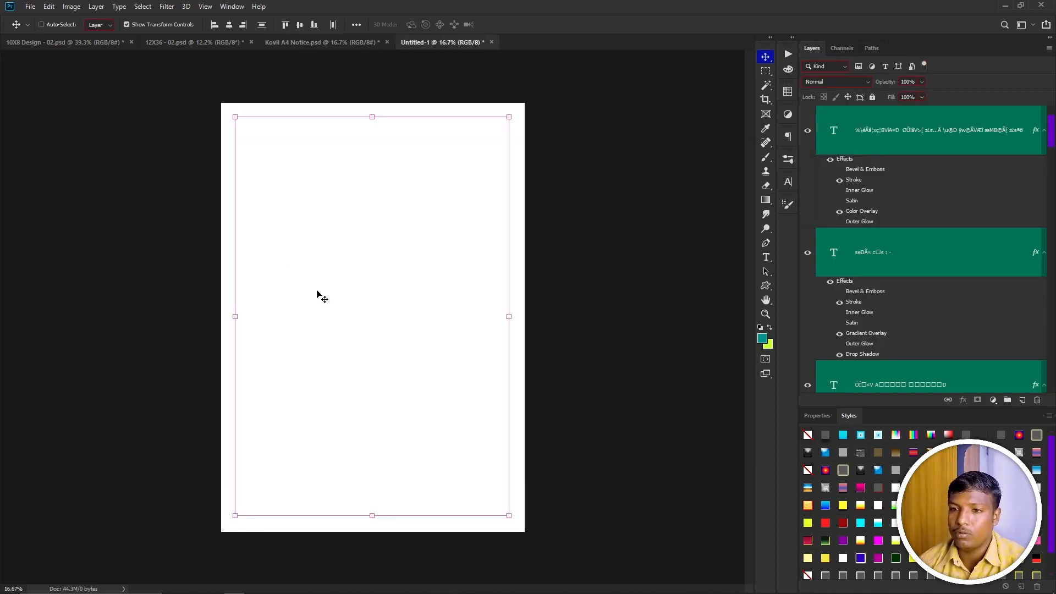
pyautogui.hotkey('ctrl', 'z')
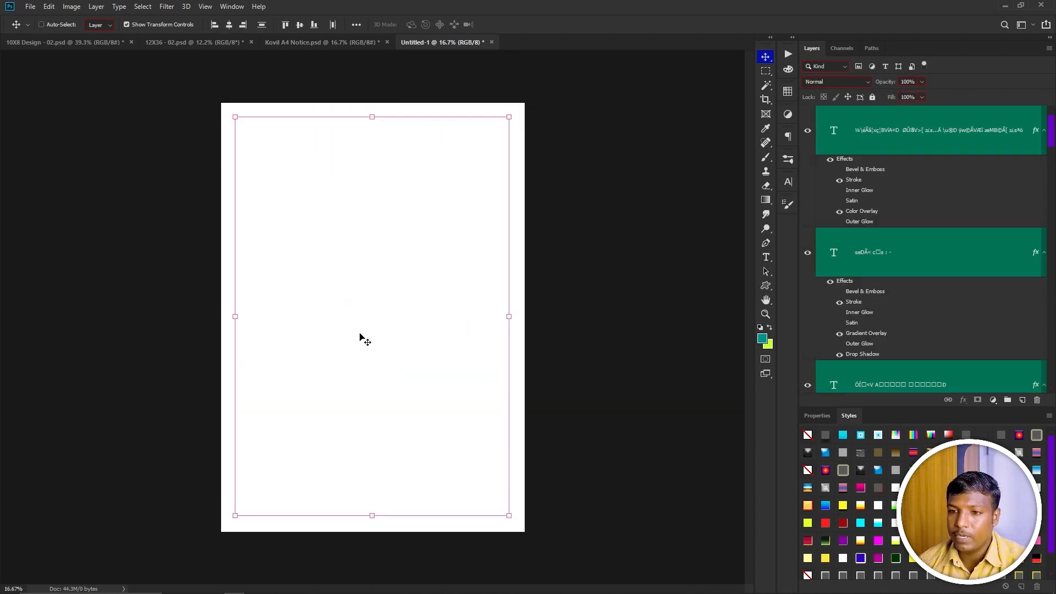
pyautogui.moveTo(324, 306); pyautogui.dragTo(392, 312)
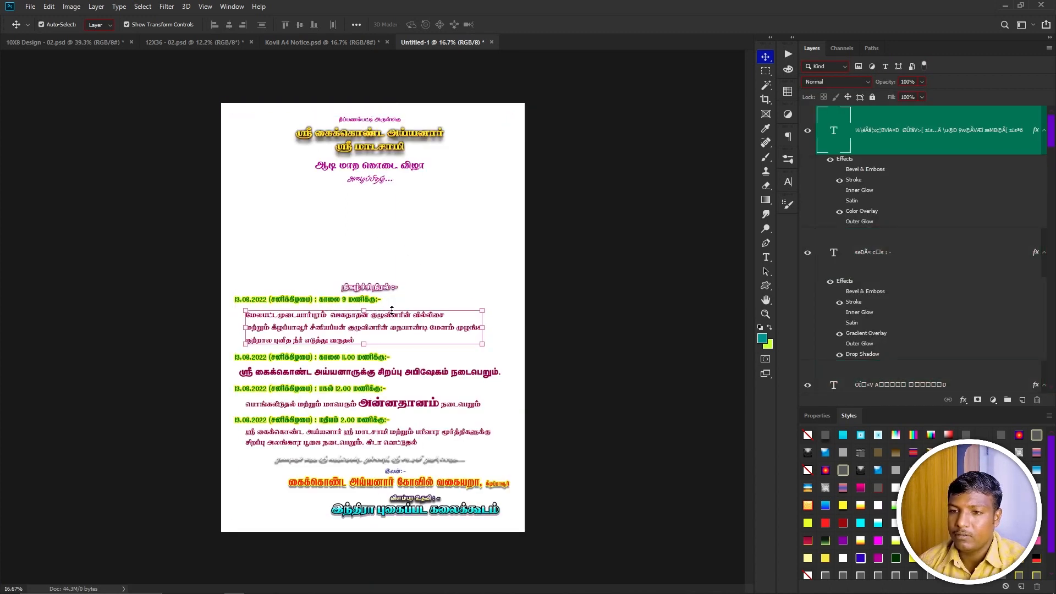
pyautogui.hotkey('ctrl', 'a')
pyautogui.hotkey('ctrl', 'alt', 'a')
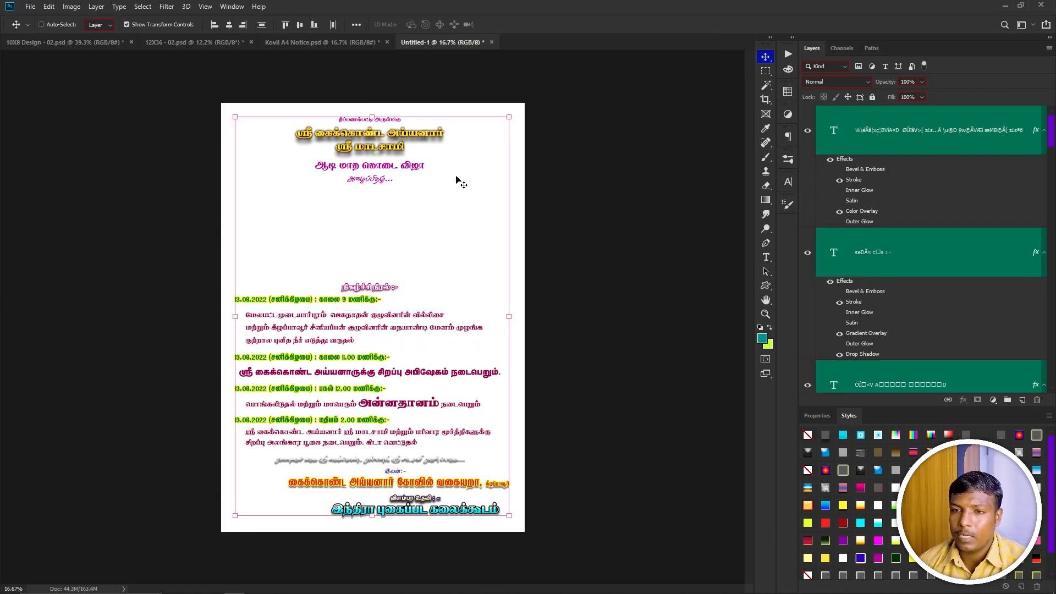
pyautogui.hotkey('ctrl', 'd')
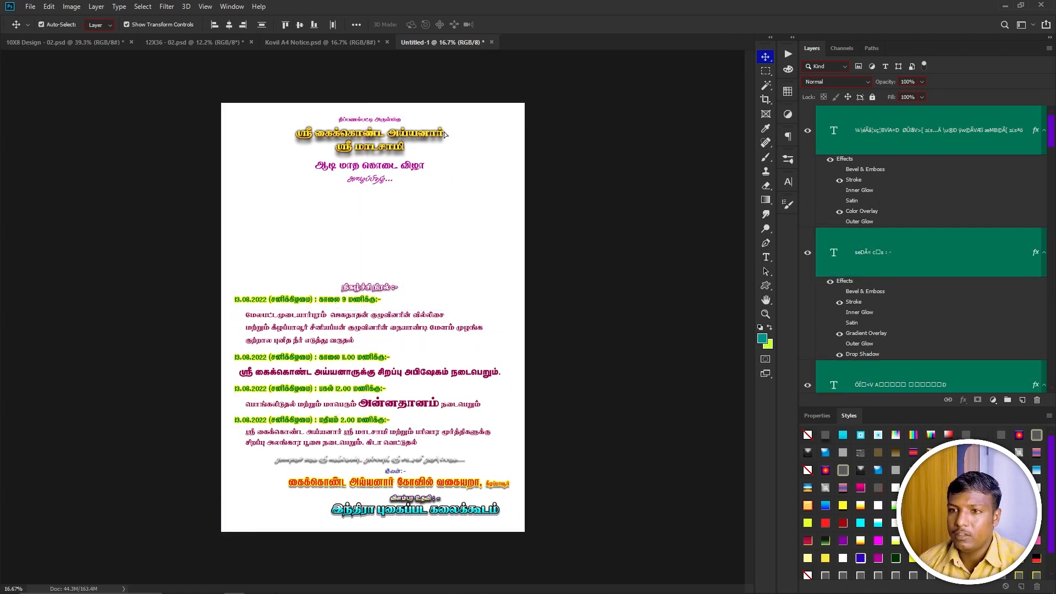
pyautogui.moveTo(444, 134); pyautogui.dragTo(446, 136)
pyautogui.hotkey('ctrl', 't')
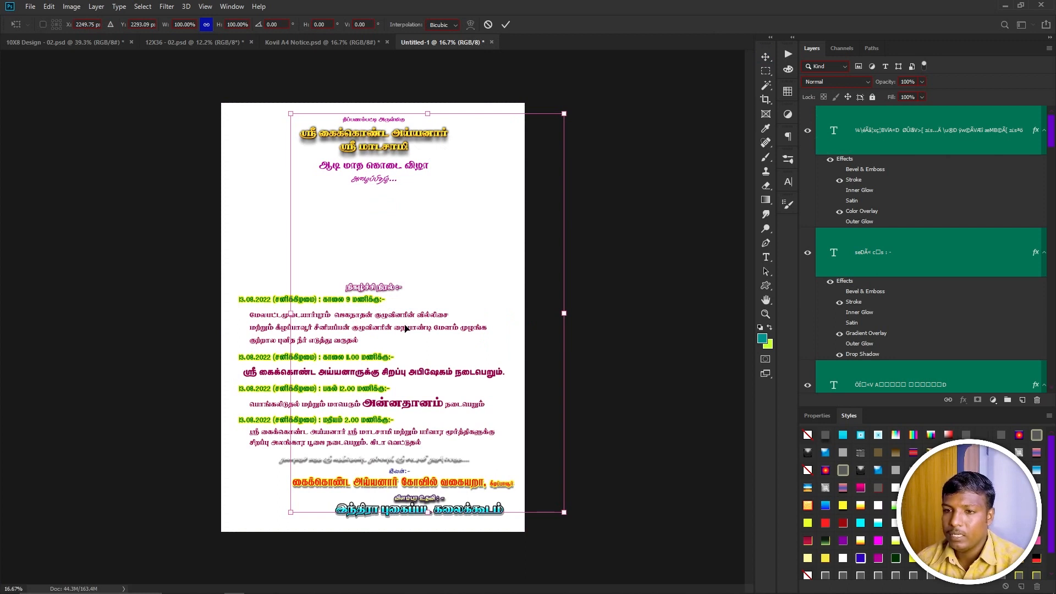
pyautogui.moveTo(418, 181); pyautogui.dragTo(527, 181)
pyautogui.press('Return')
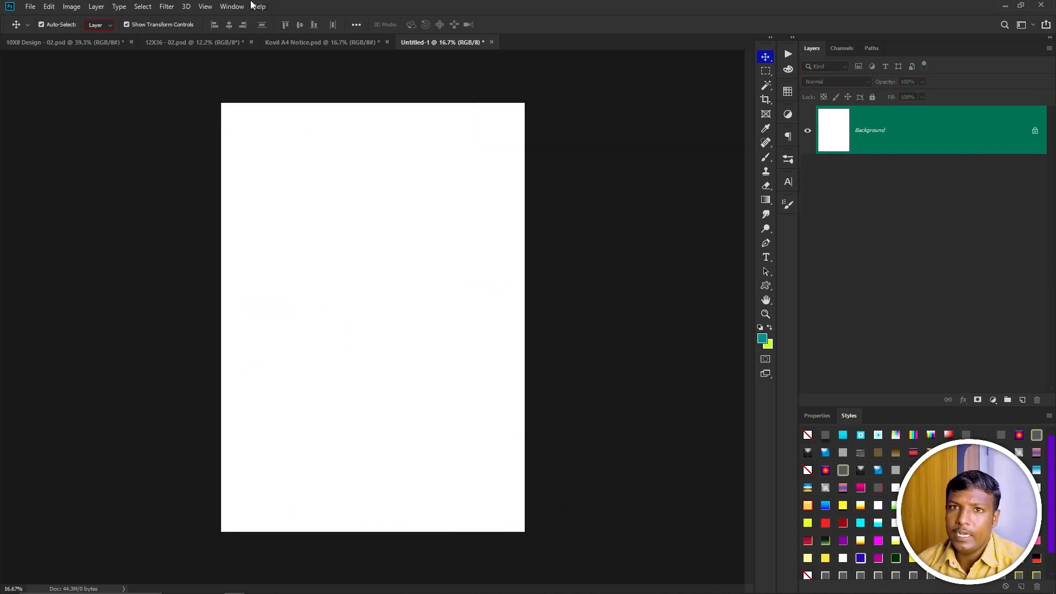
# Paste the copied text layers in place in the new document and deselect them.
pyautogui.click(46, 8)
pyautogui.moveTo(82, 117)
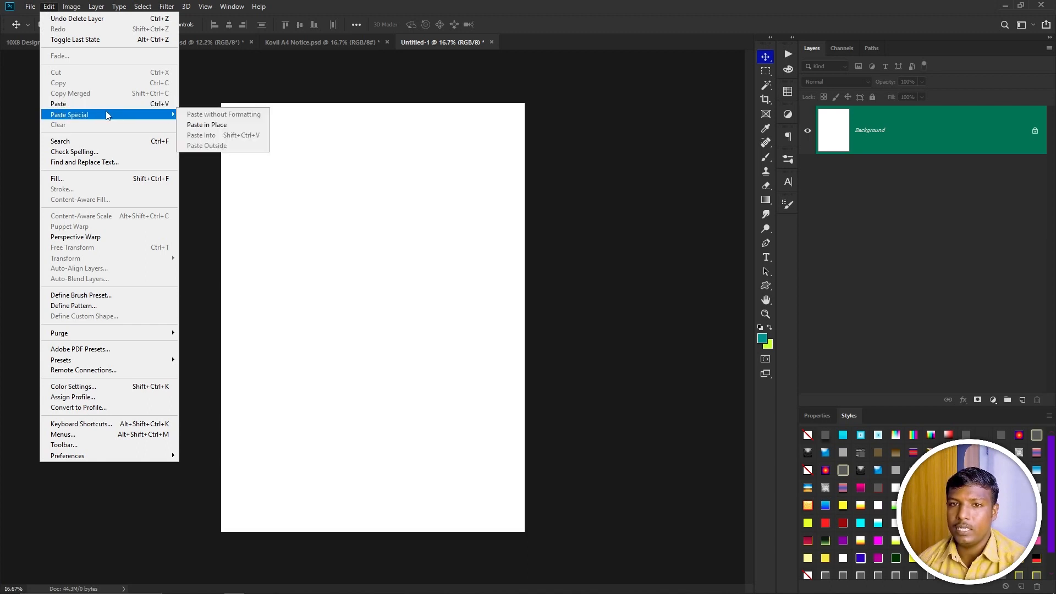
pyautogui.click(218, 125)
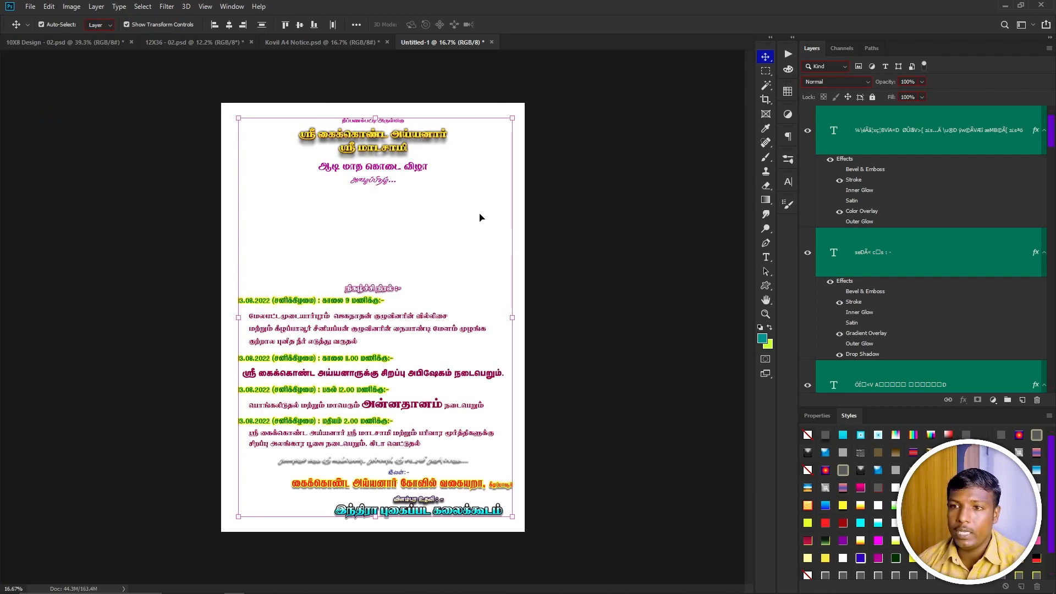
pyautogui.click(616, 238)
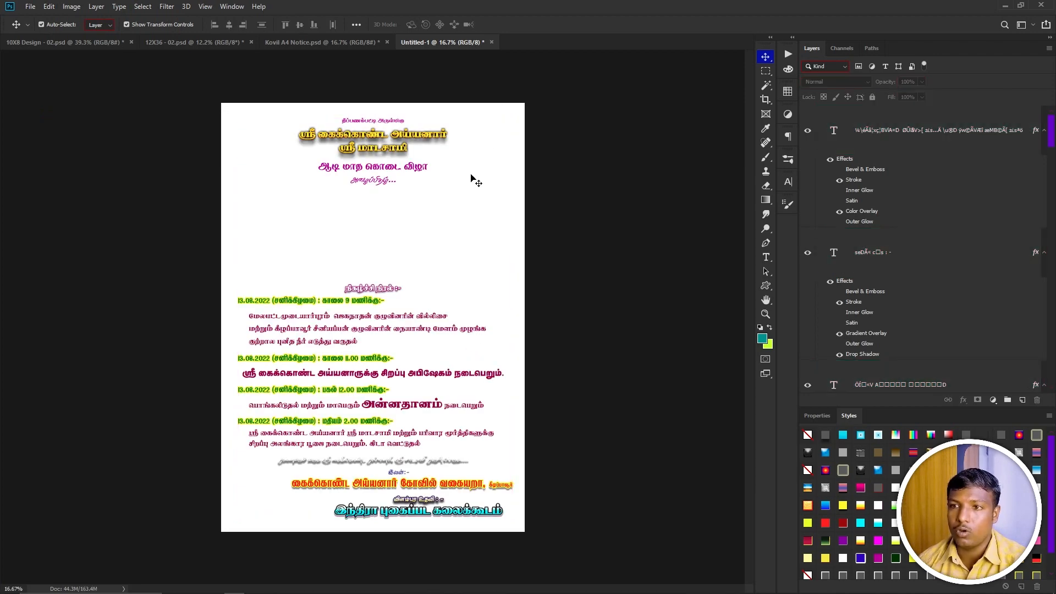
# Switch back to Kovil A4 Notice and change the layer filter from type to shape layers.
pyautogui.click(318, 44)
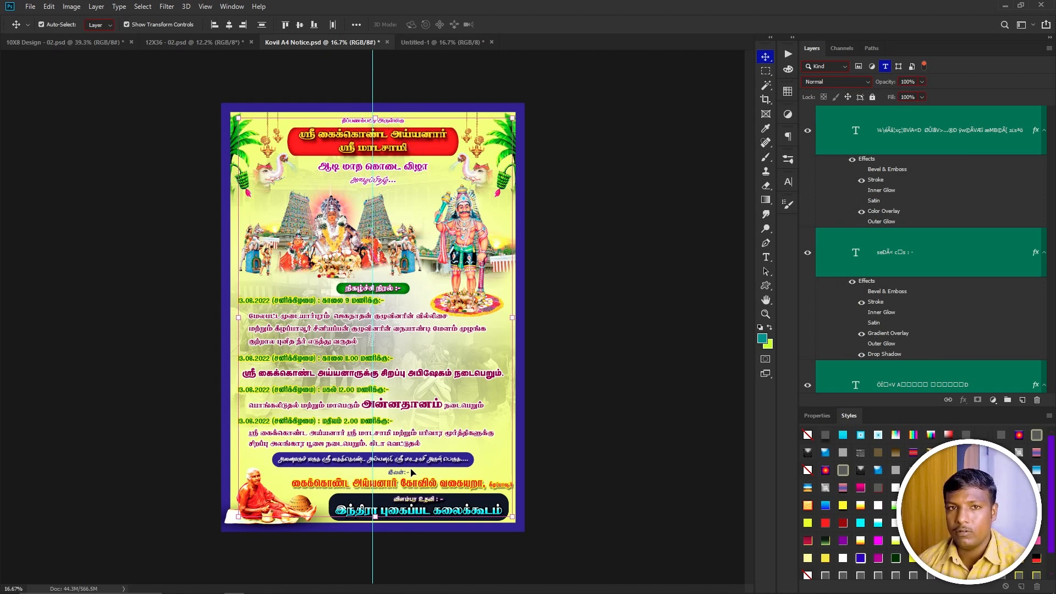
pyautogui.click(885, 66)
pyautogui.click(899, 66)
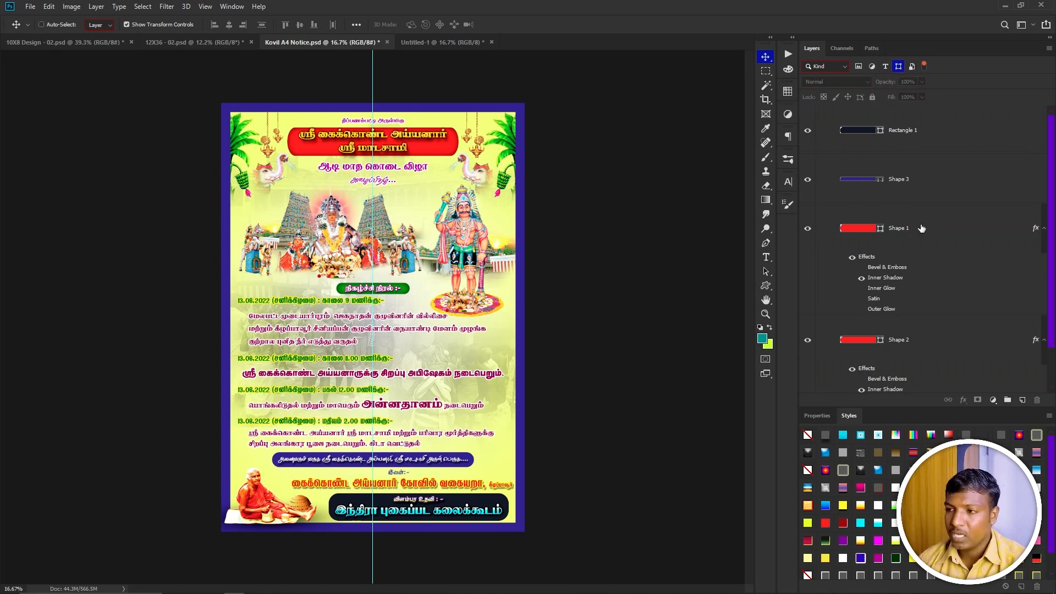
# Select all the filtered shape layers in Kovil A4 Notice, copy them and Paste in Place into the Untitled-1 document.
pyautogui.hotkey('ctrl', 'alt', 'a')
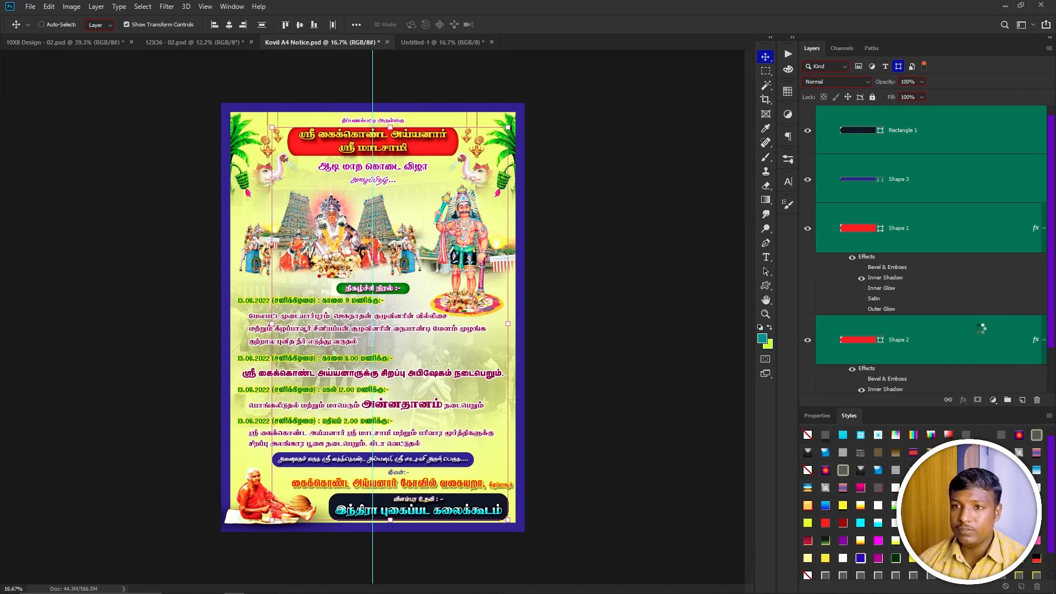
pyautogui.hotkey('ctrl', 't')
pyautogui.hotkey('ctrl', 'Tab')
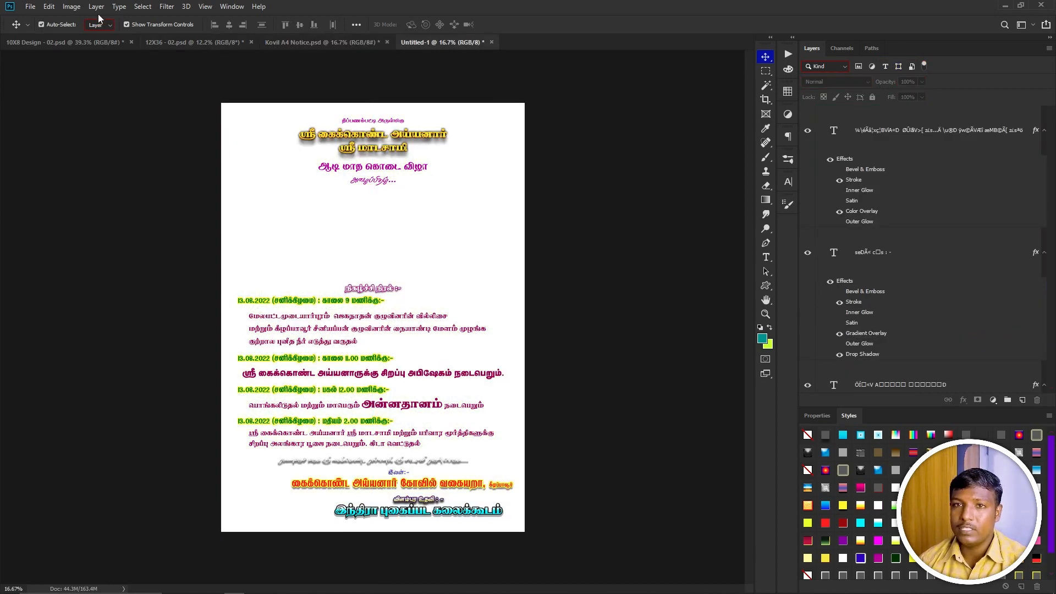
pyautogui.click(54, 7)
pyautogui.moveTo(101, 117)
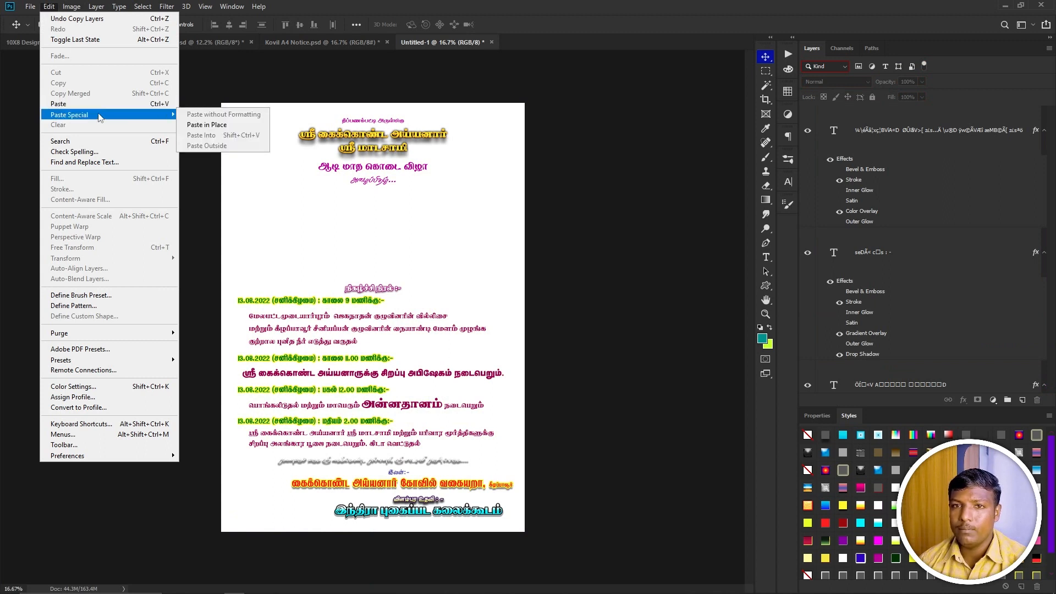
pyautogui.click(242, 124)
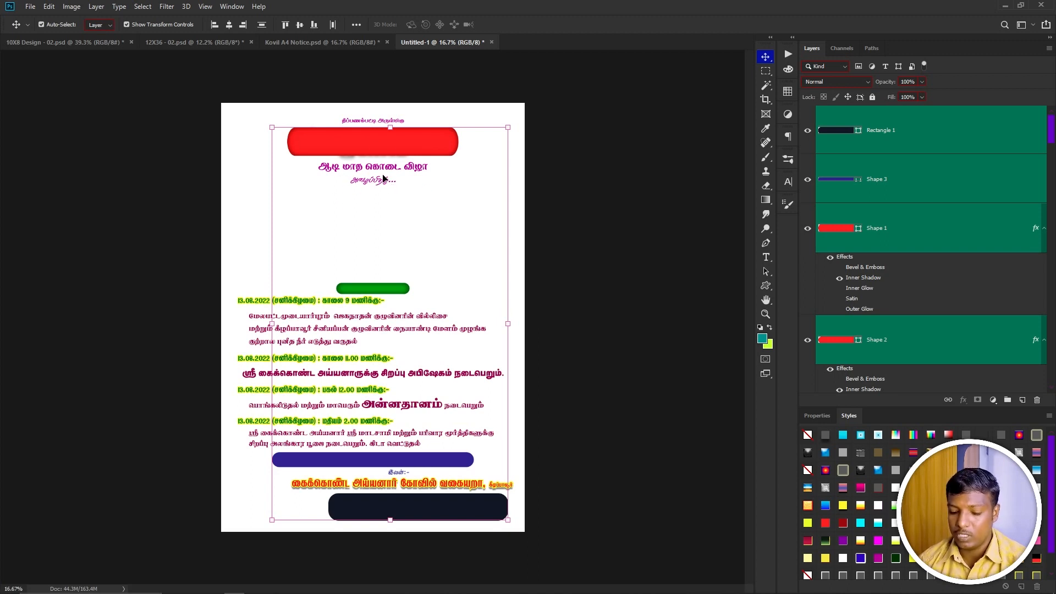
# Send the pasted shape layers to the back behind the text and deselect them.
pyautogui.hotkey('ctrl', 'shift', '[')
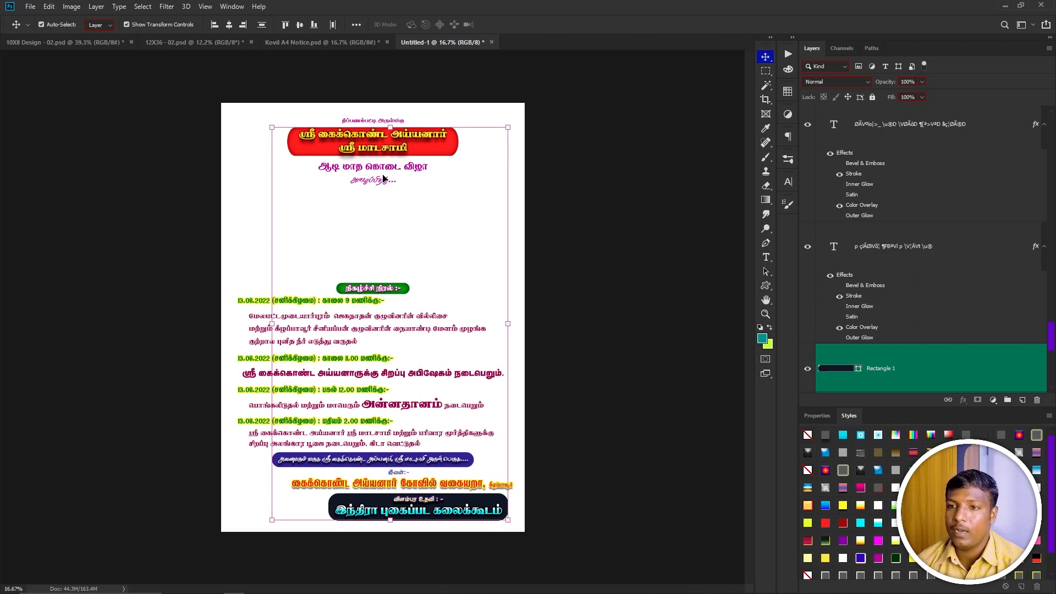
pyautogui.click(539, 163)
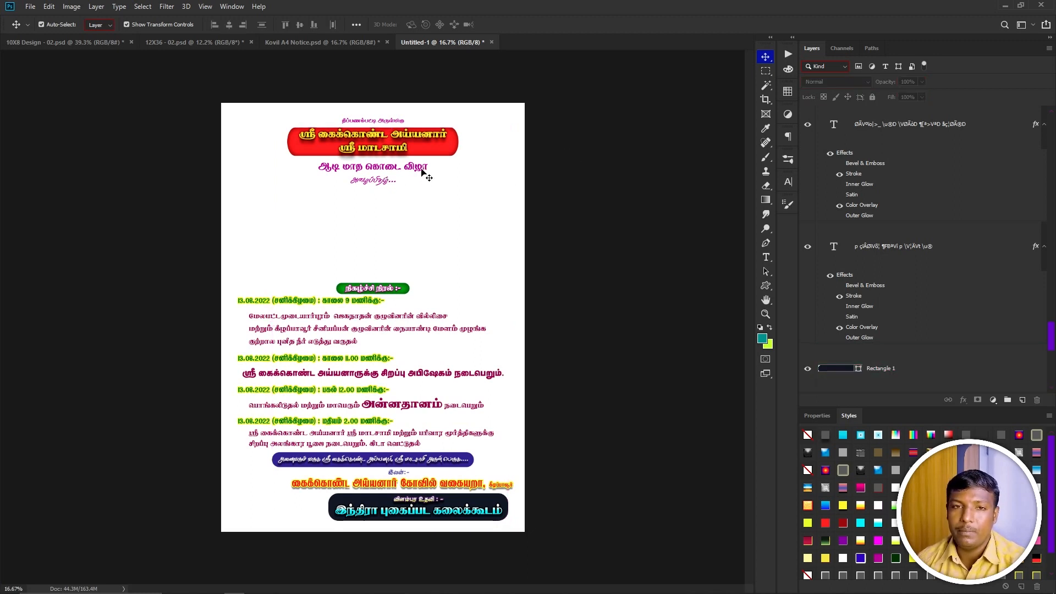
# Switch to the 12X36 wedding design and try dragging a photo rectangle, undoing the move.
pyautogui.click(148, 43)
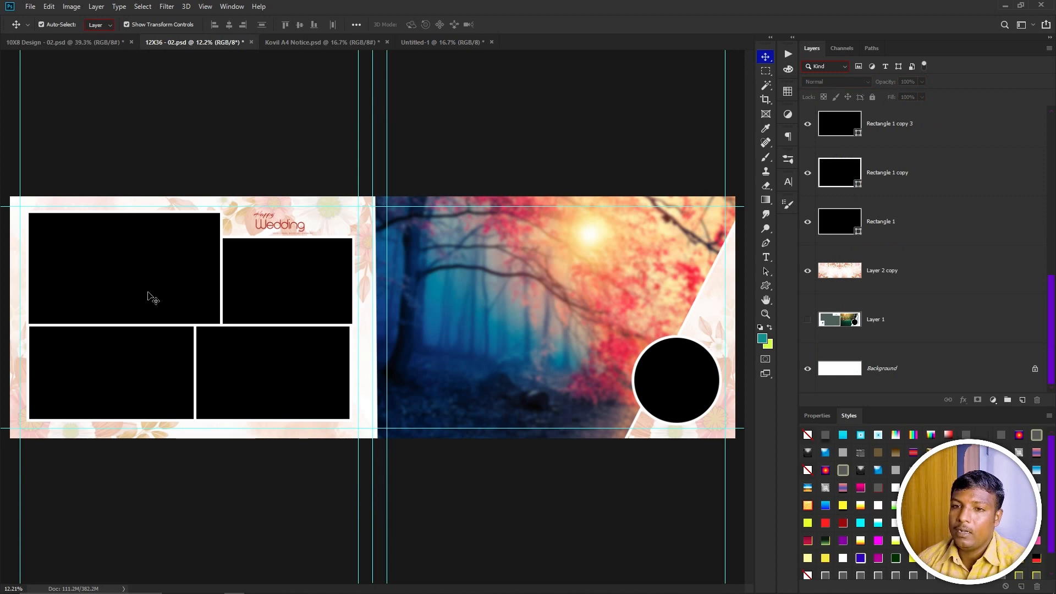
pyautogui.click(153, 298)
pyautogui.moveTo(151, 270); pyautogui.dragTo(208, 252)
pyautogui.hotkey('ctrl', 'z')
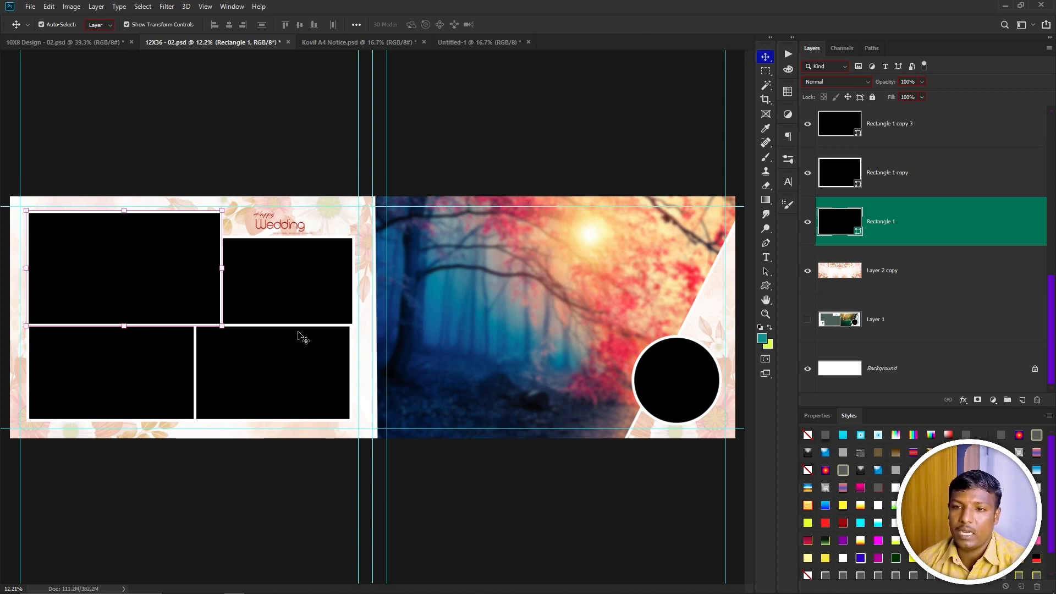
pyautogui.click(271, 328)
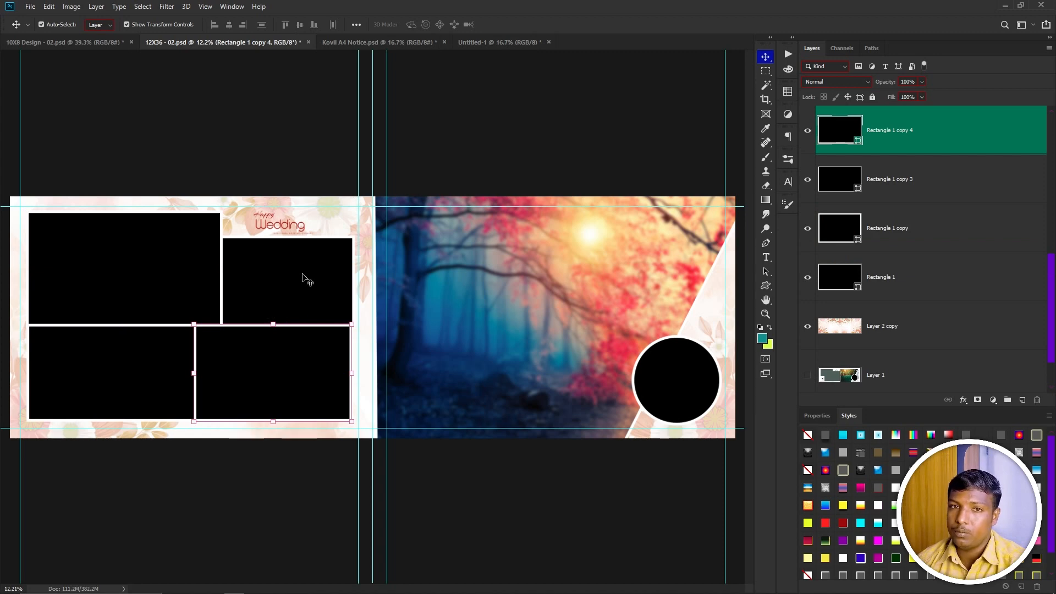
# Open the BG Wor.psd composite file.
pyautogui.click(502, 43)
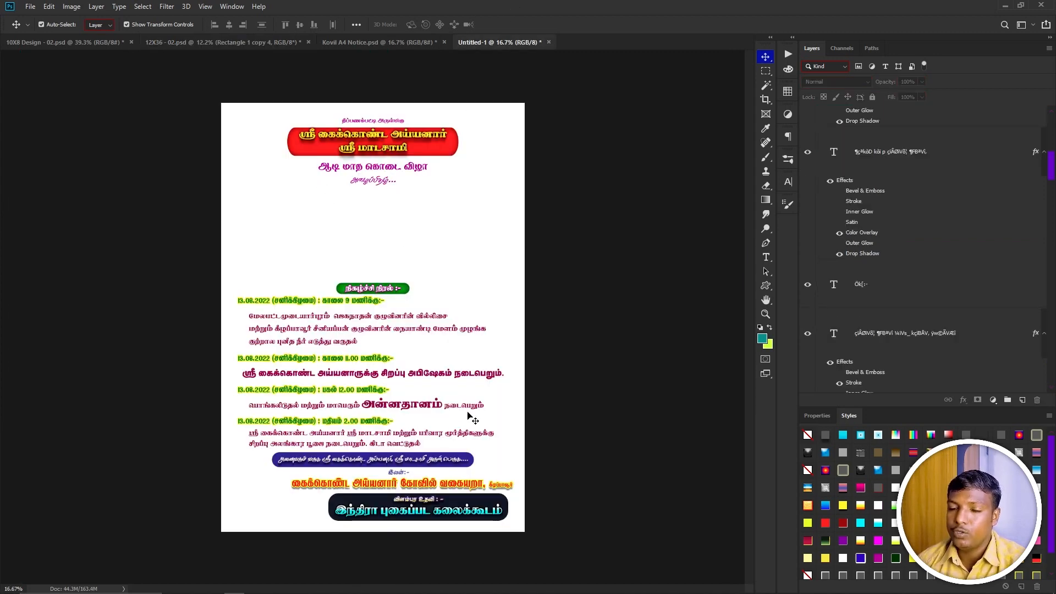
pyautogui.click(366, 43)
pyautogui.hotkey('ctrl', 'o')
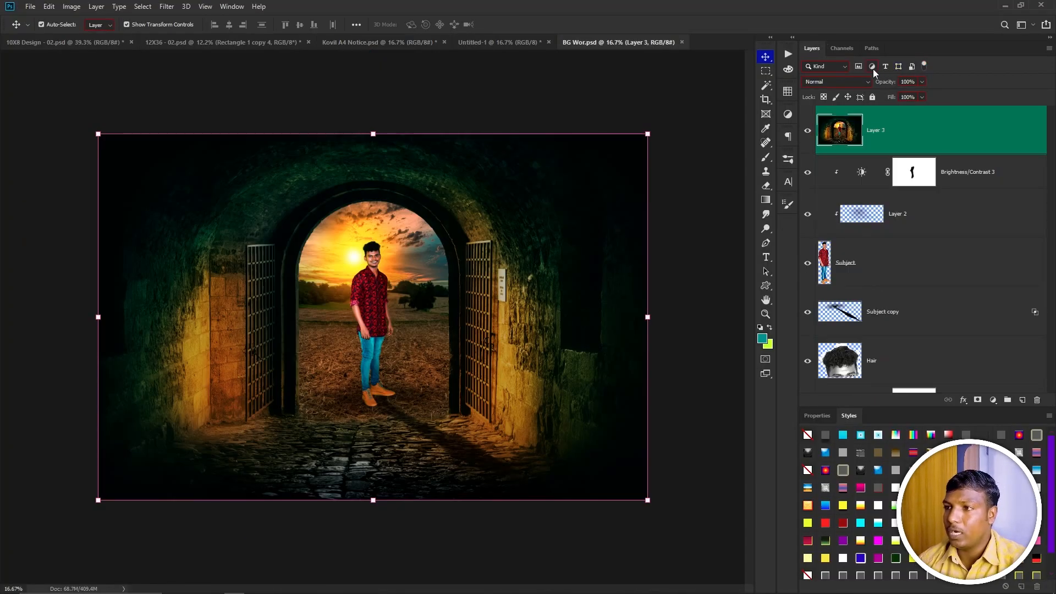
# Filter the Layers panel to show only adjustment layers, toggling the filter off and on.
pyautogui.click(872, 66)
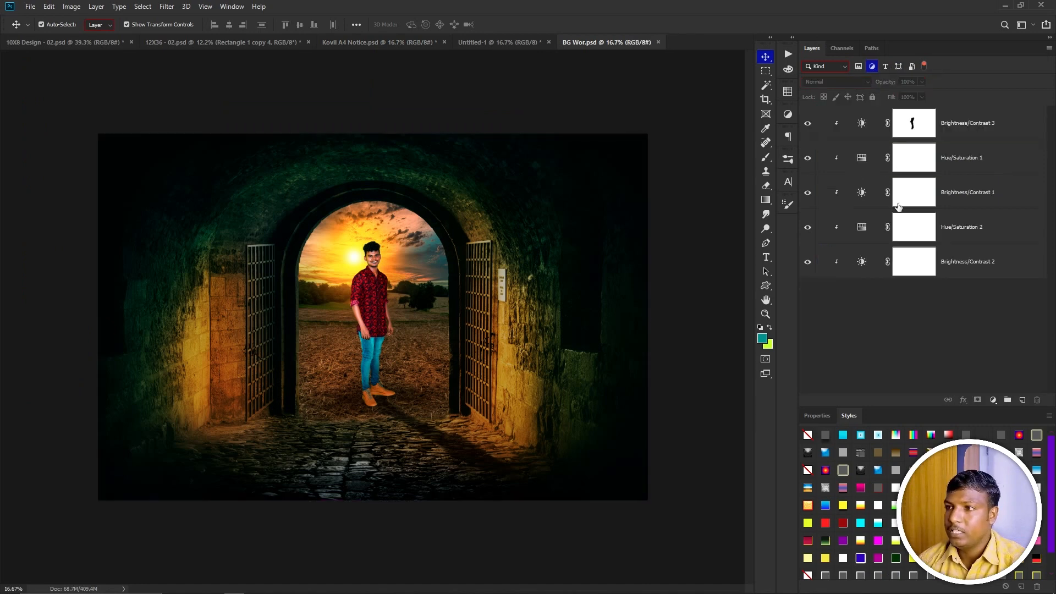
pyautogui.click(807, 264)
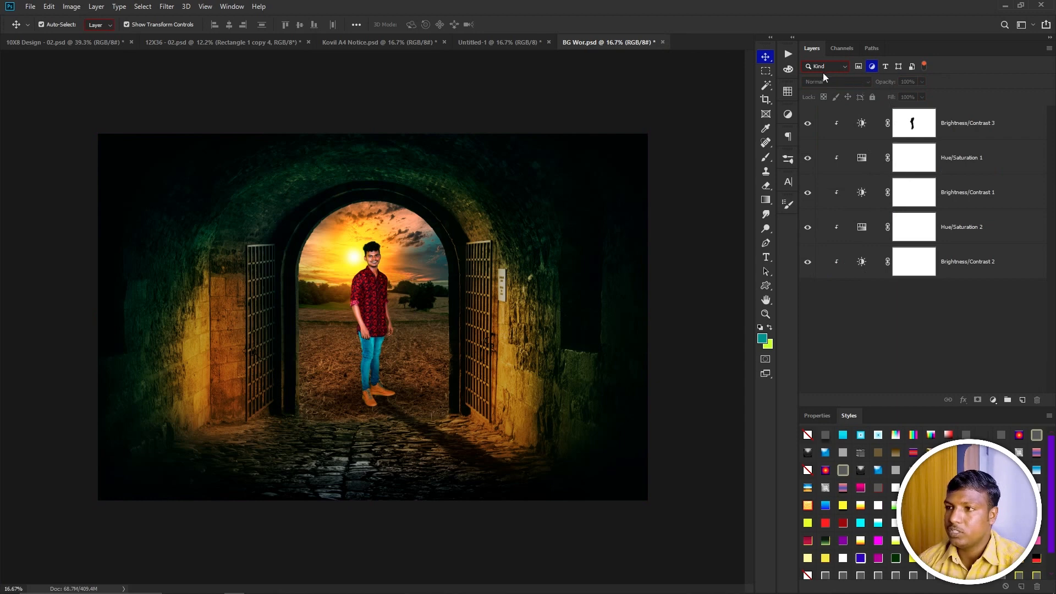
pyautogui.click(871, 67)
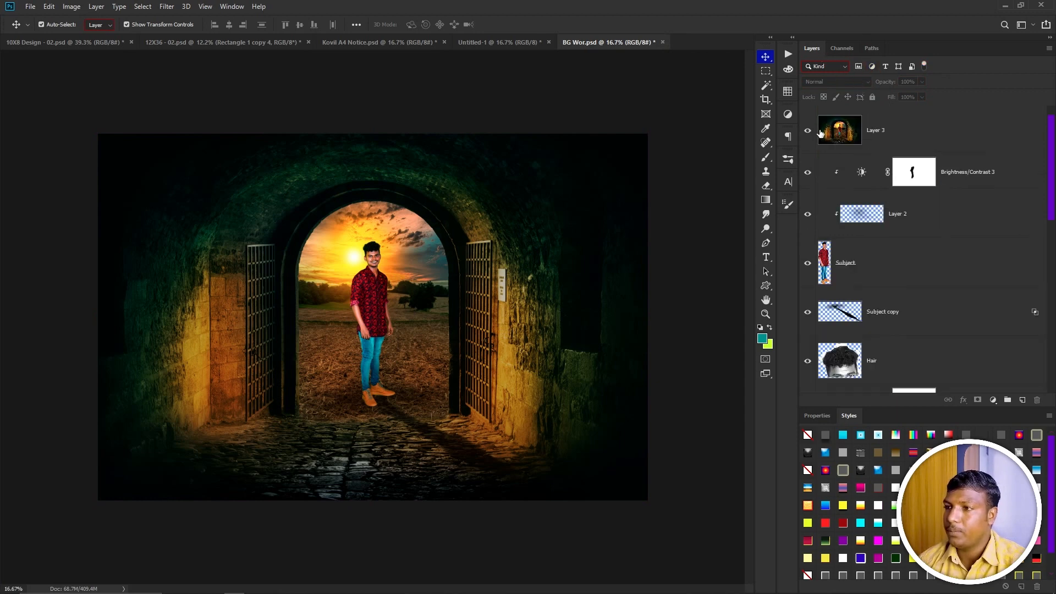
pyautogui.click(872, 66)
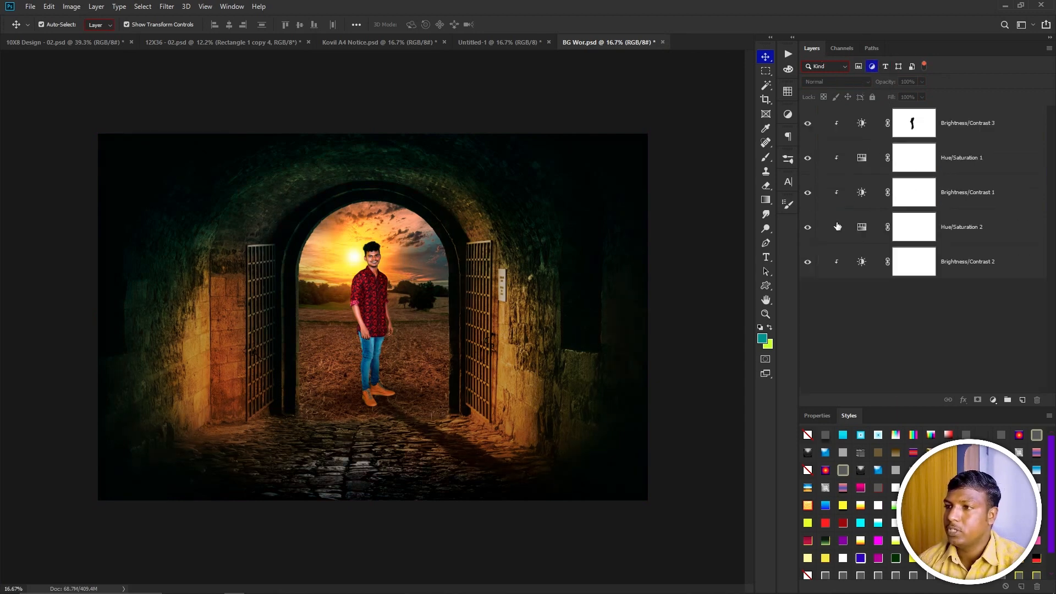
# Toggle the visibility of each adjustment layer on and off to compare its effect on the image.
pyautogui.click(806, 261)
pyautogui.click(806, 262)
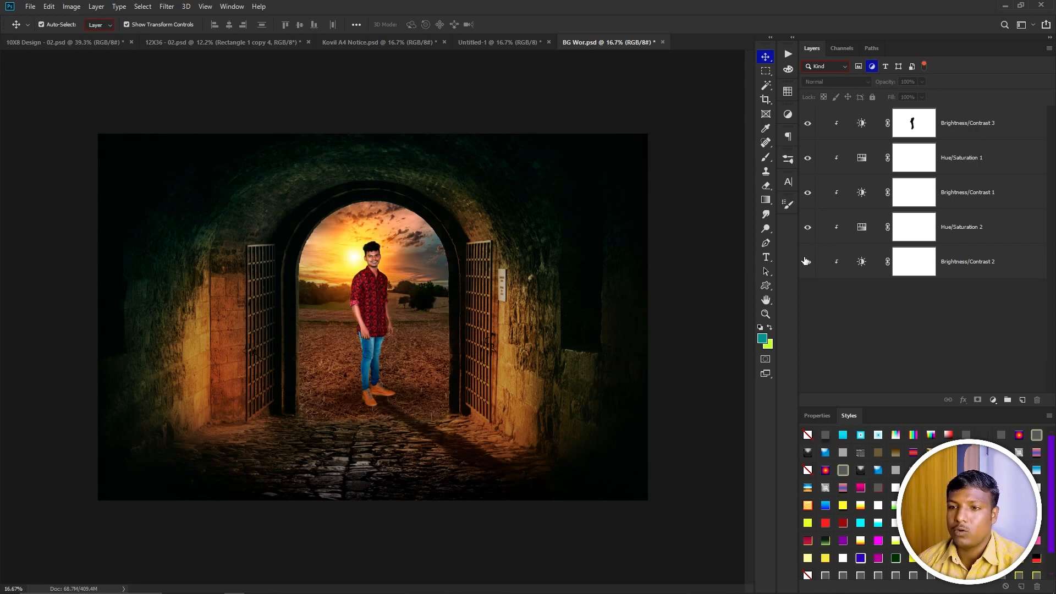
pyautogui.click(808, 228)
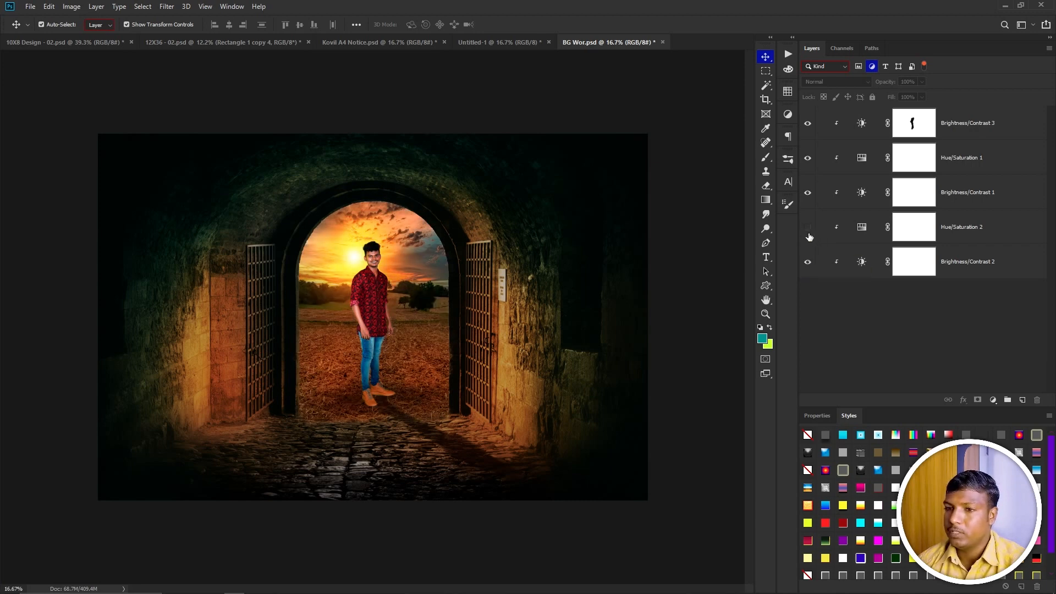
pyautogui.click(808, 229)
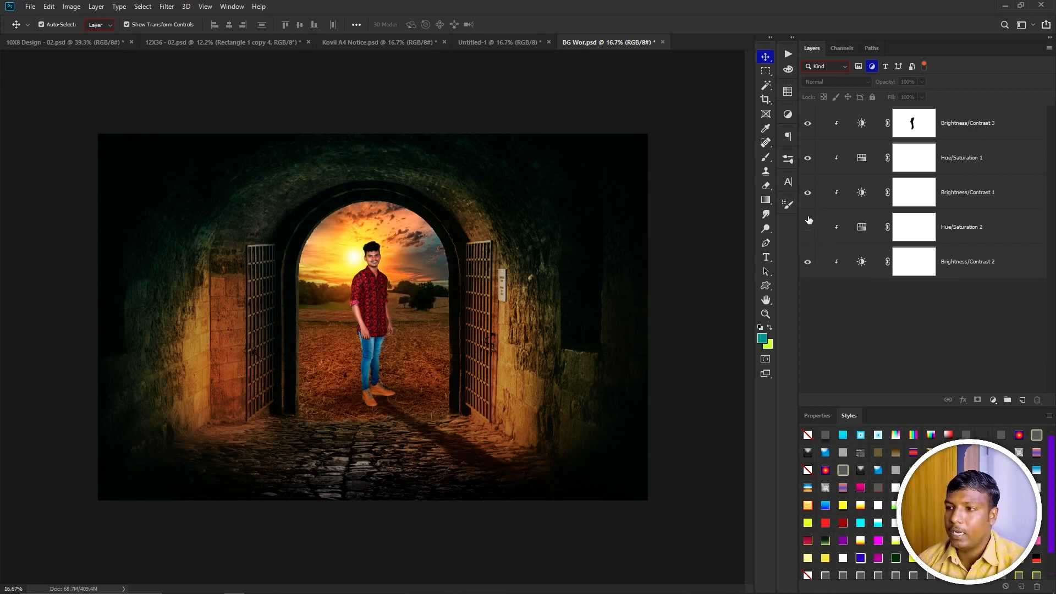
pyautogui.click(805, 191)
pyautogui.click(805, 190)
pyautogui.click(804, 190)
pyautogui.click(804, 190)
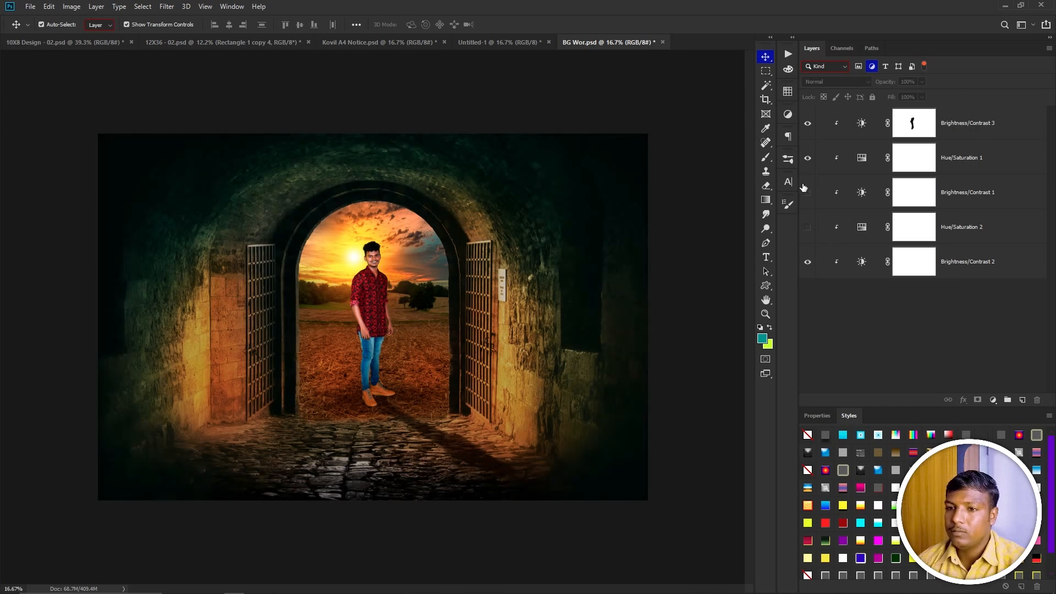
pyautogui.click(809, 158)
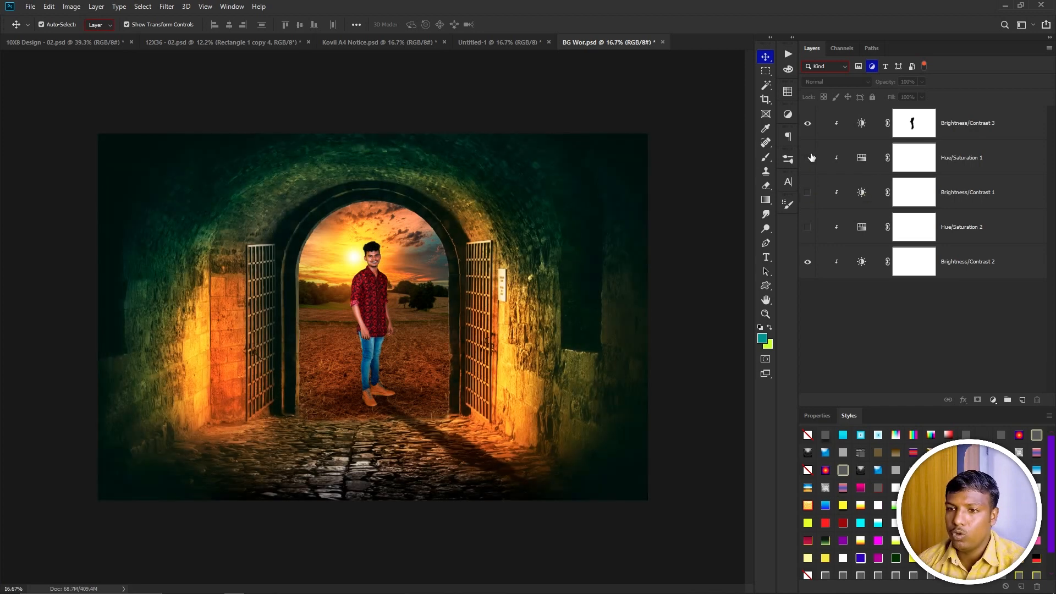
pyautogui.click(810, 158)
pyautogui.click(810, 157)
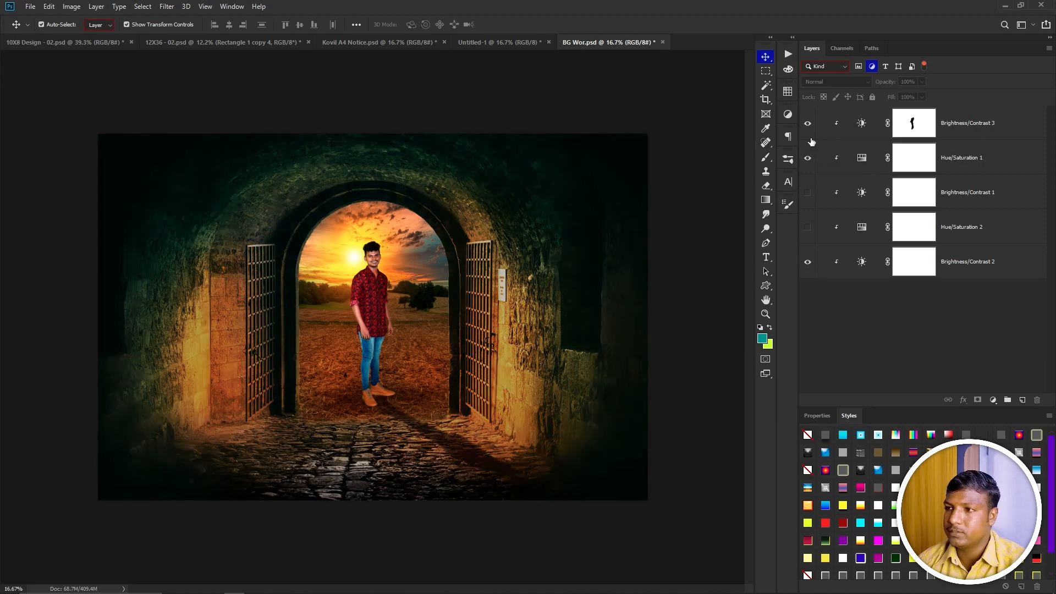
pyautogui.click(809, 123)
pyautogui.click(809, 122)
pyautogui.click(809, 123)
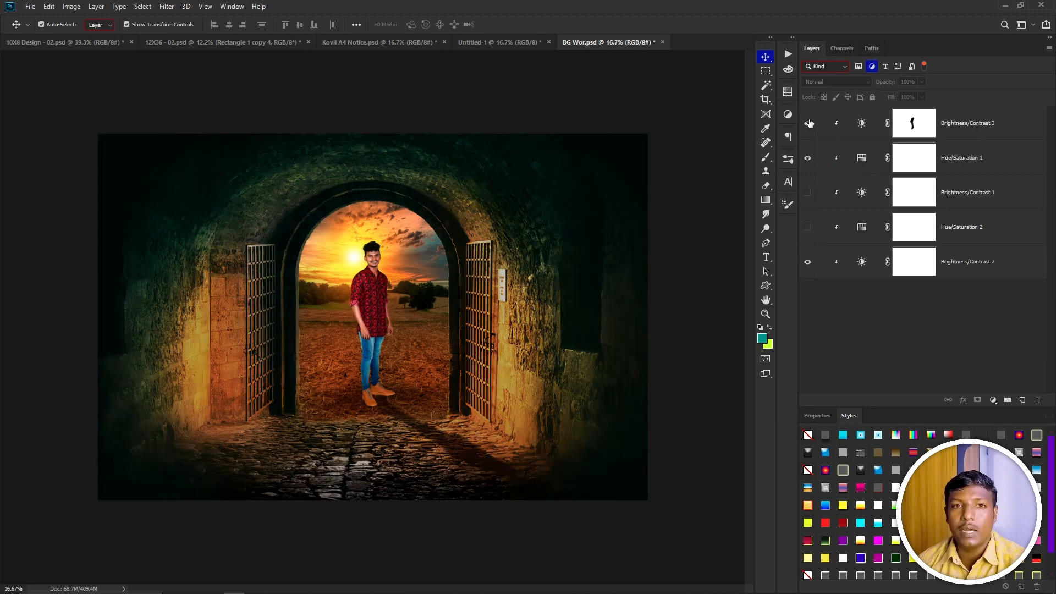
pyautogui.click(808, 123)
pyautogui.click(807, 227)
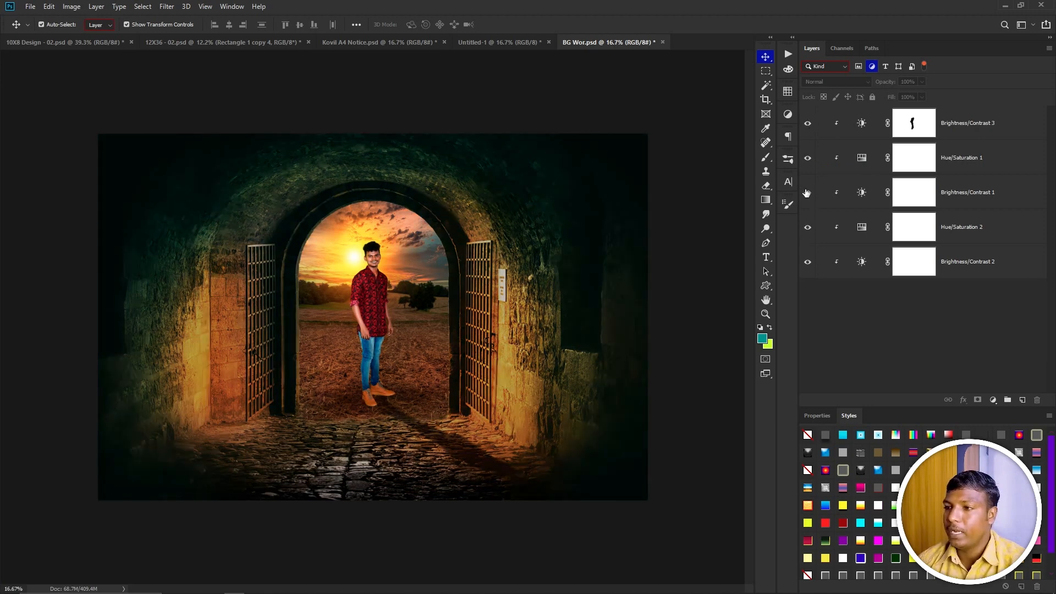
pyautogui.click(808, 193)
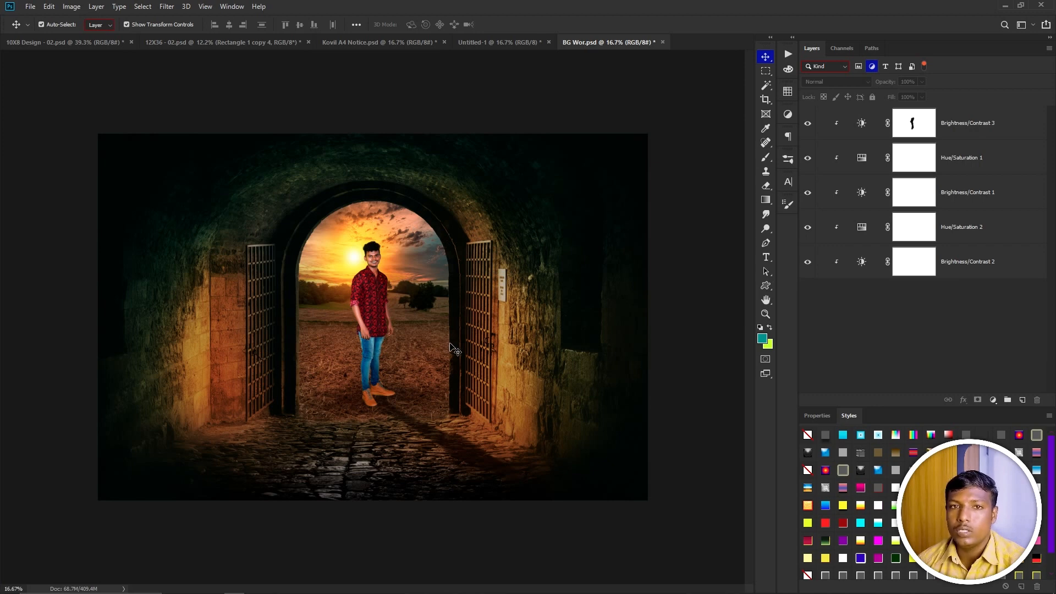
pyautogui.click(825, 131)
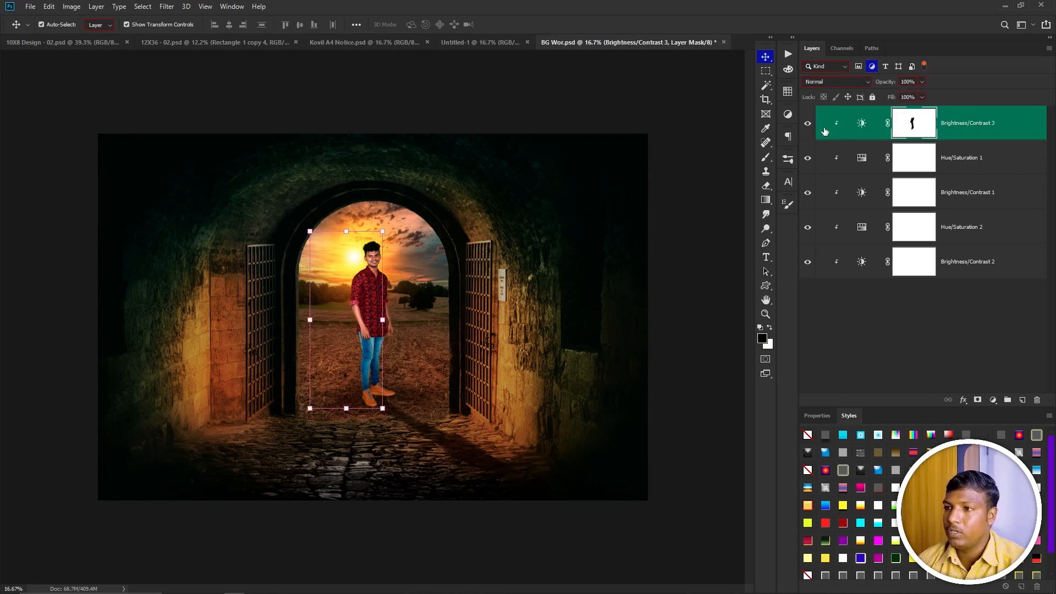
pyautogui.click(807, 125)
pyautogui.click(807, 124)
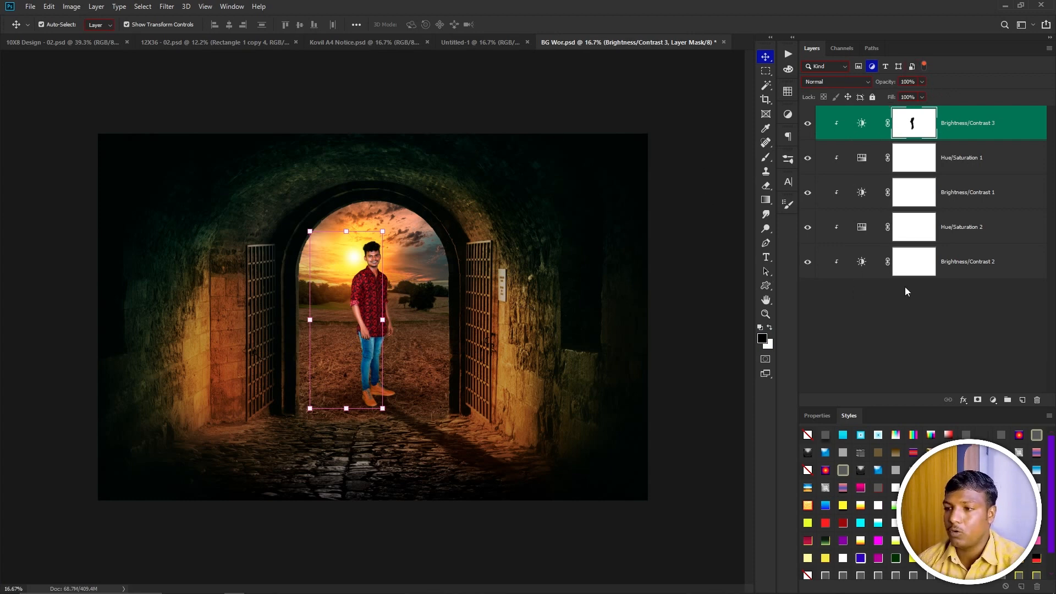
# Clear the adjustment filter and give the Hair layer an Orange color label.
pyautogui.click(872, 66)
pyautogui.scroll(-10, 893, 199)
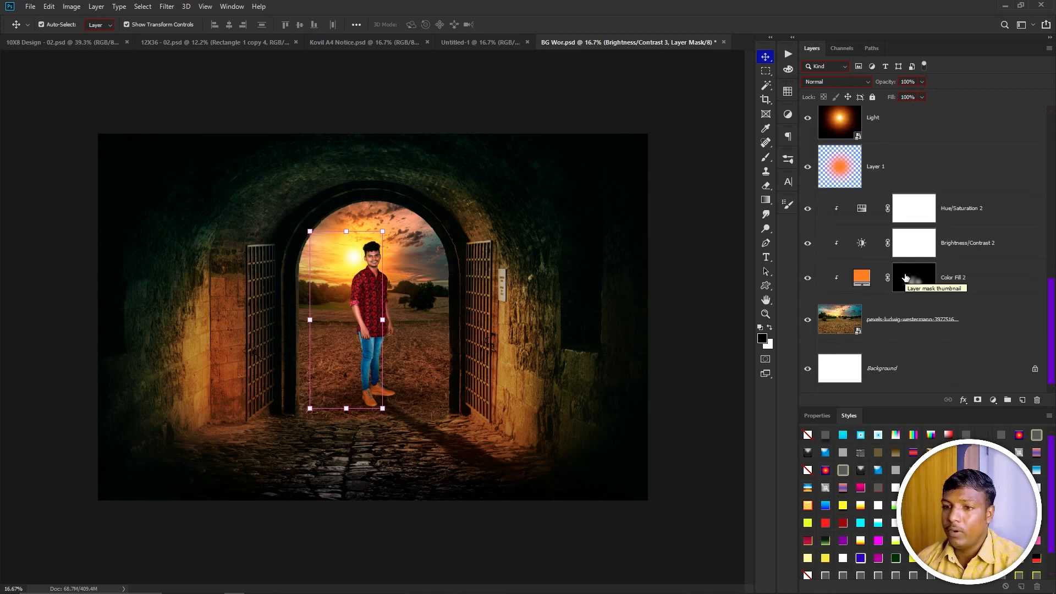
pyautogui.scroll(8, 902, 278)
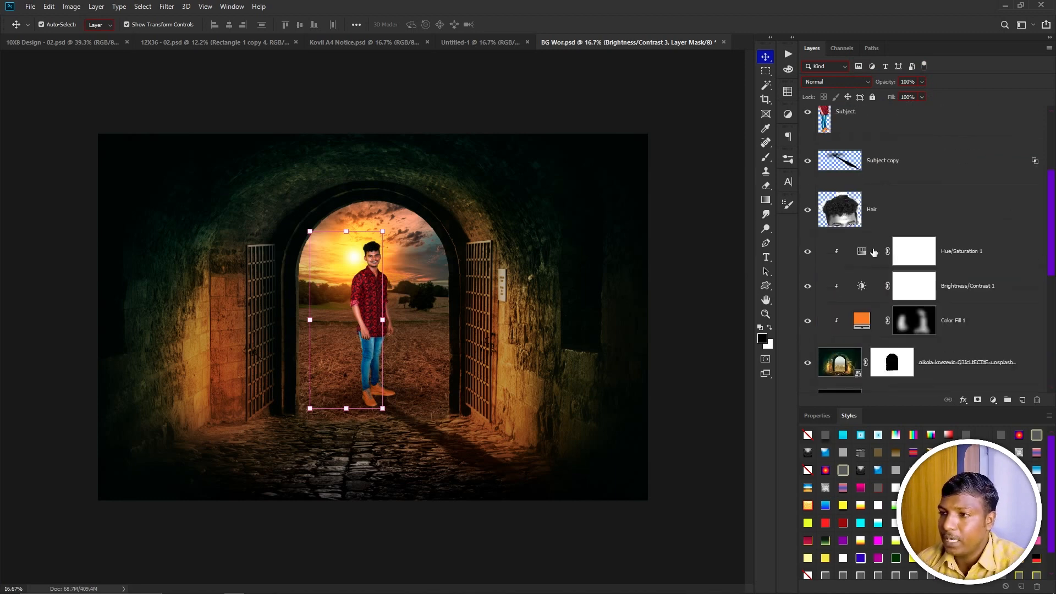
pyautogui.rightClick(805, 226)
pyautogui.click(823, 278)
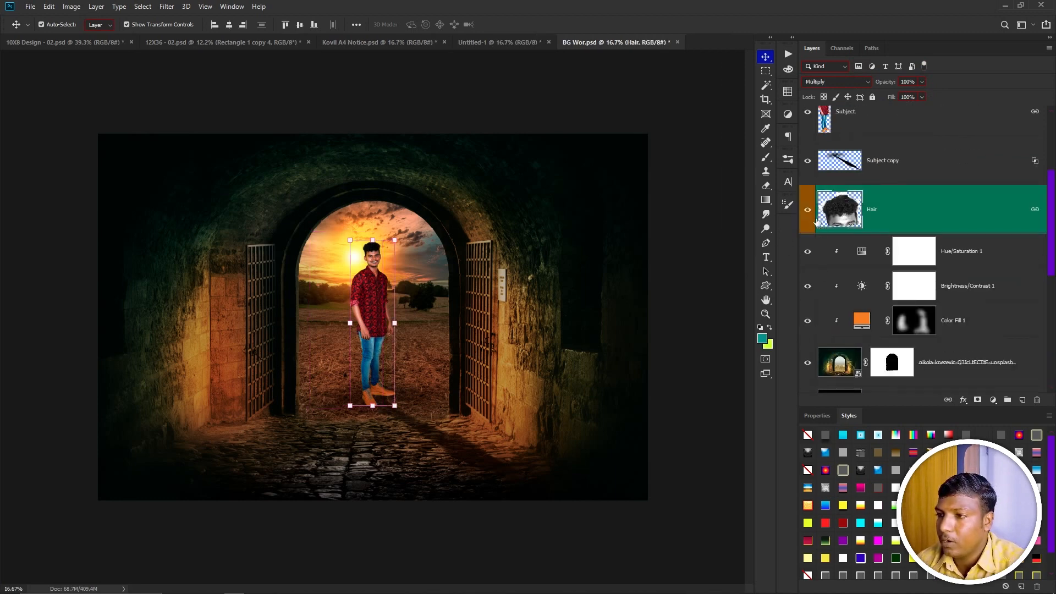
# Label Hue/Saturation 1 Yellow and Brightness/Contrast 1 Green.
pyautogui.rightClick(807, 264)
pyautogui.click(831, 322)
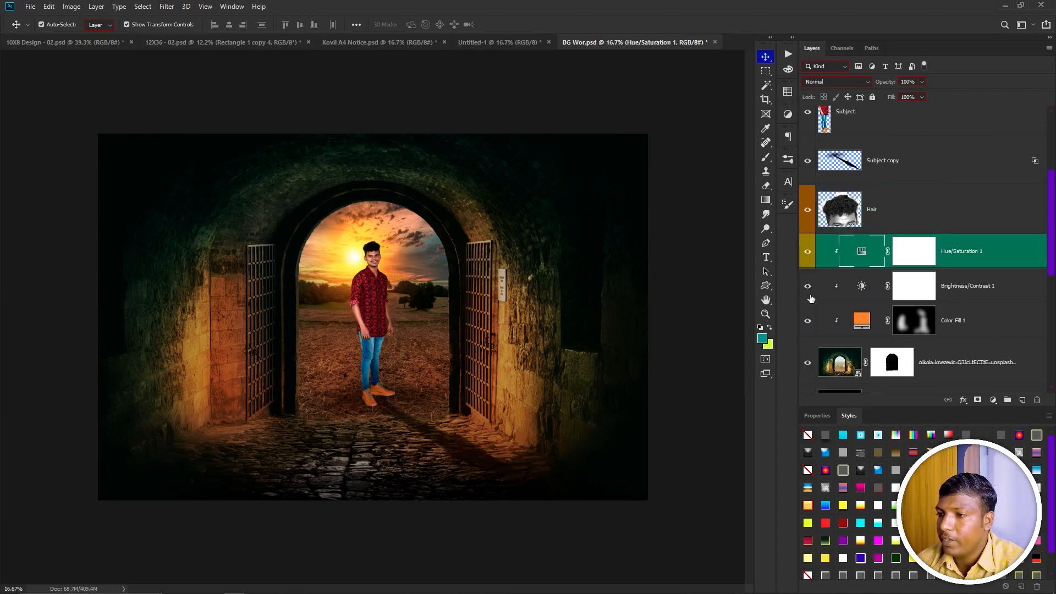
pyautogui.rightClick(810, 296)
pyautogui.click(831, 364)
# Give the background photo layer a Violet color label.
pyautogui.rightClick(804, 342)
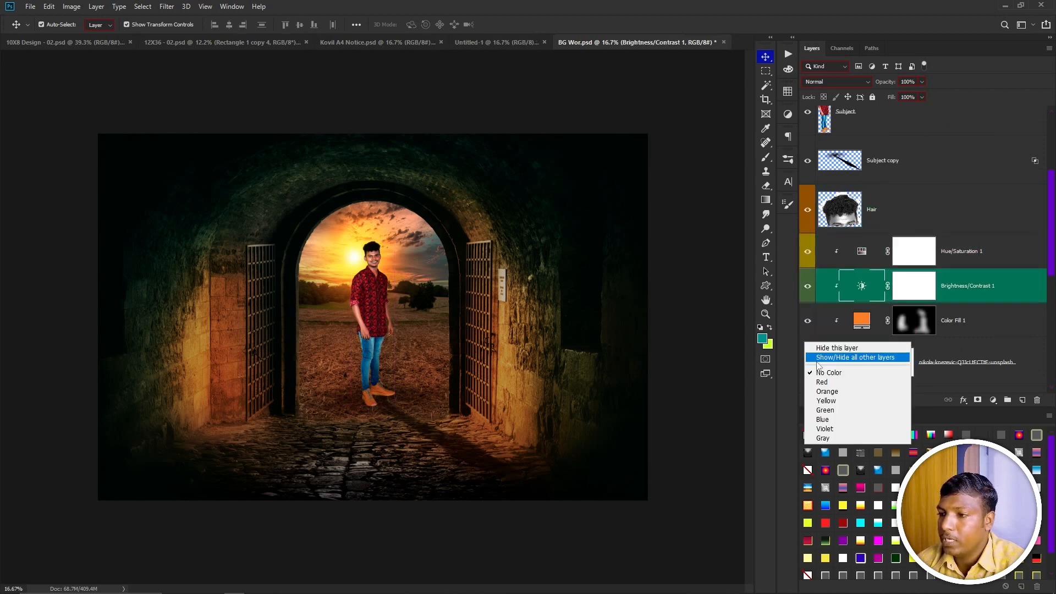
pyautogui.click(824, 429)
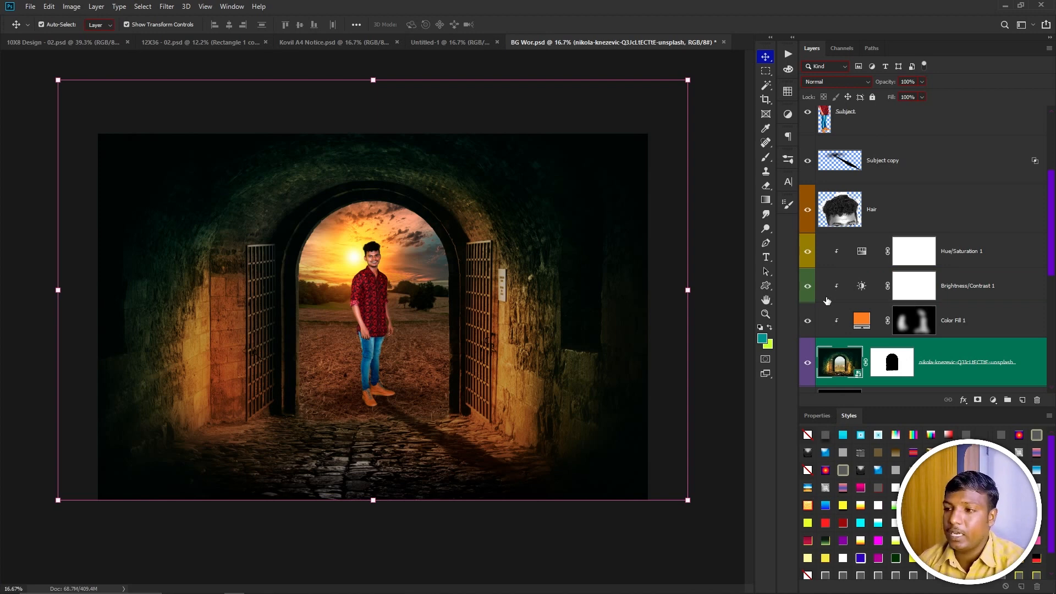
# Filter the layers to show pixel layers, then switch the filter to adjustment layers.
pyautogui.scroll(-4, 827, 301)
pyautogui.scroll(-4, 938, 243)
pyautogui.scroll(5, 903, 285)
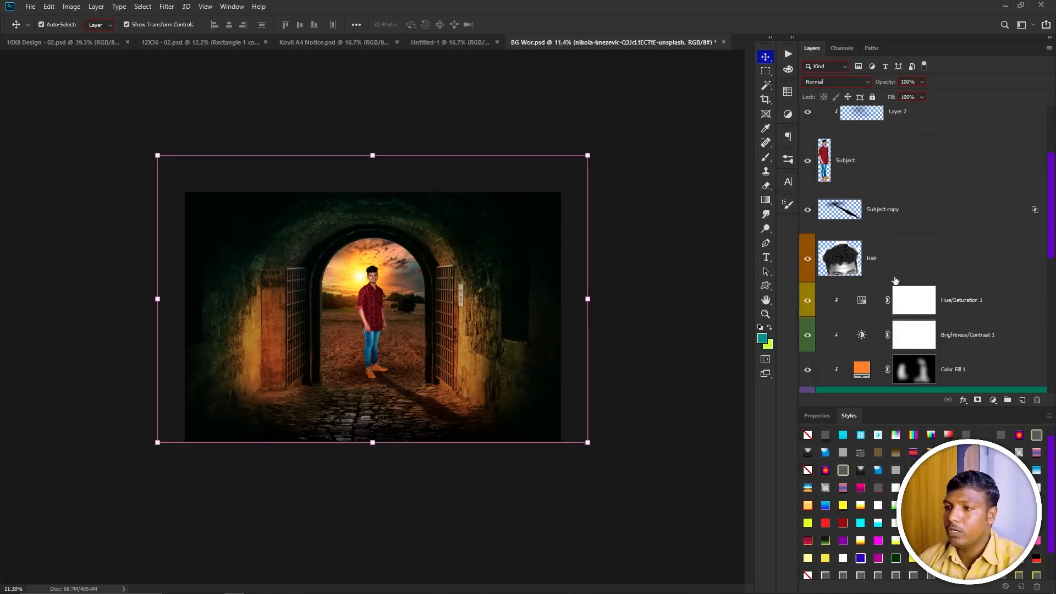
pyautogui.click(858, 67)
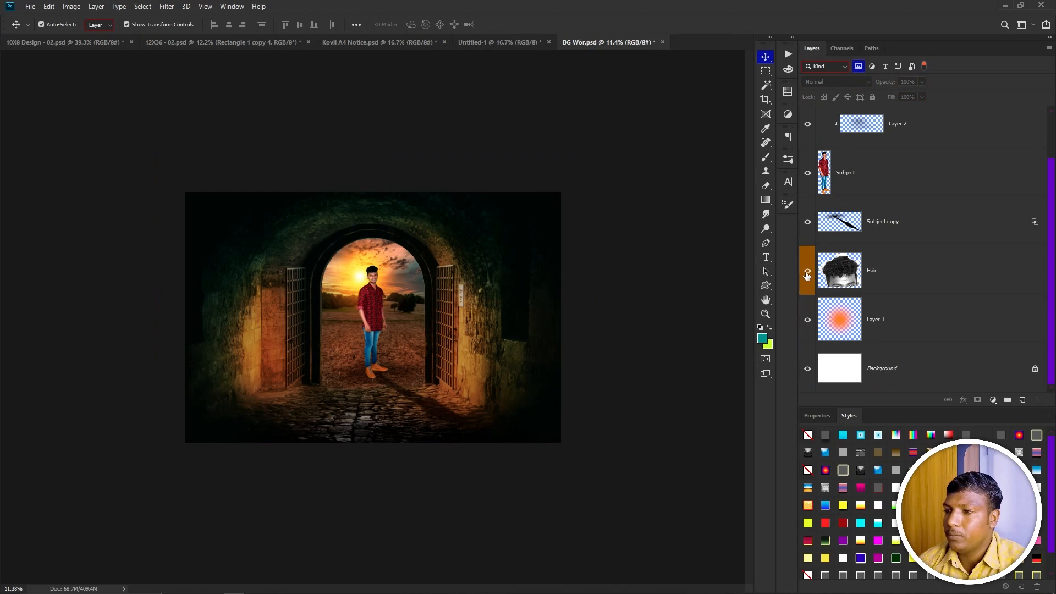
pyautogui.click(859, 67)
pyautogui.click(872, 66)
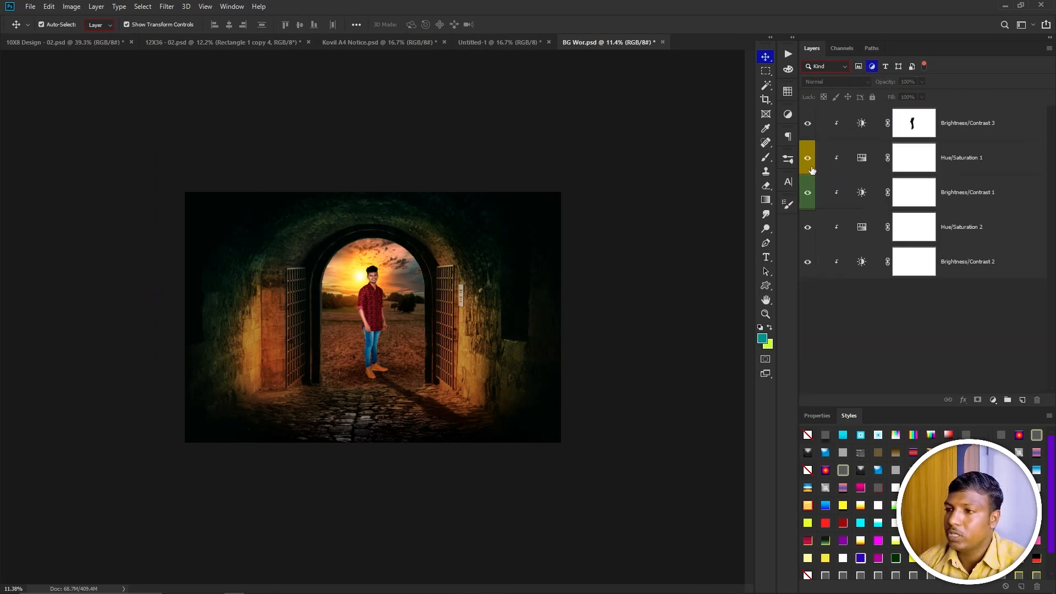
# Clear the layer kind filter and switch to the 10X8 Design document.
pyautogui.click(872, 66)
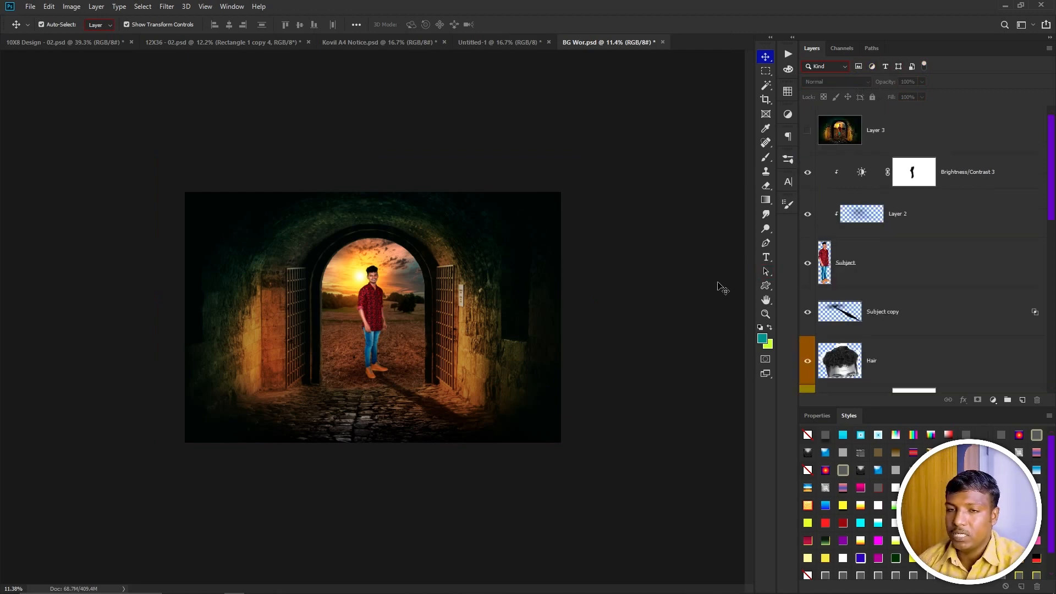
pyautogui.hotkey('ctrl', 'Tab')
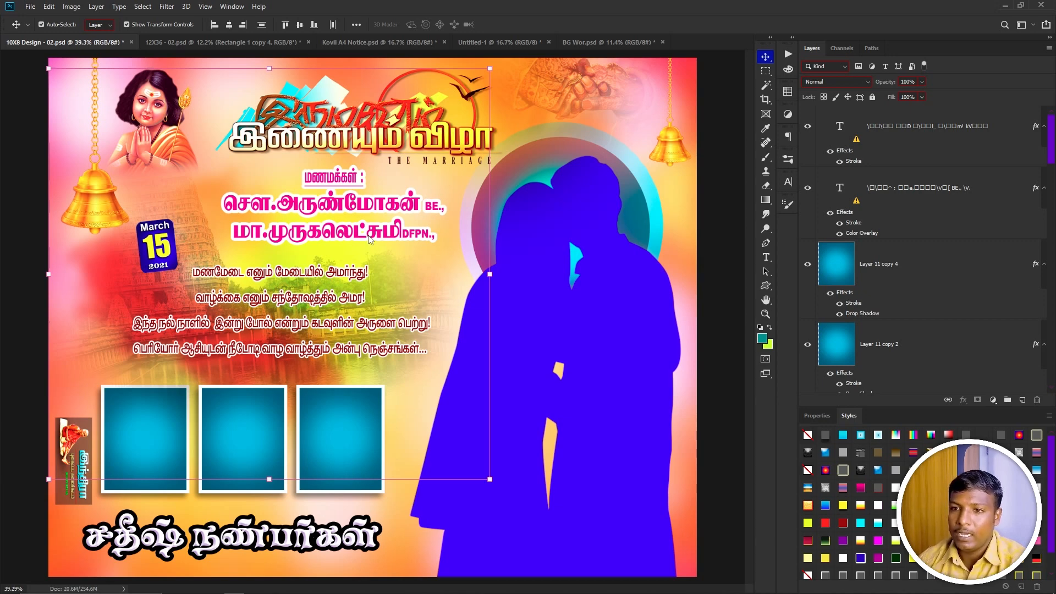
# Select the bride-and-groom names text layer from the canvas and copy its layer style.
pyautogui.rightClick(369, 238)
pyautogui.click(400, 244)
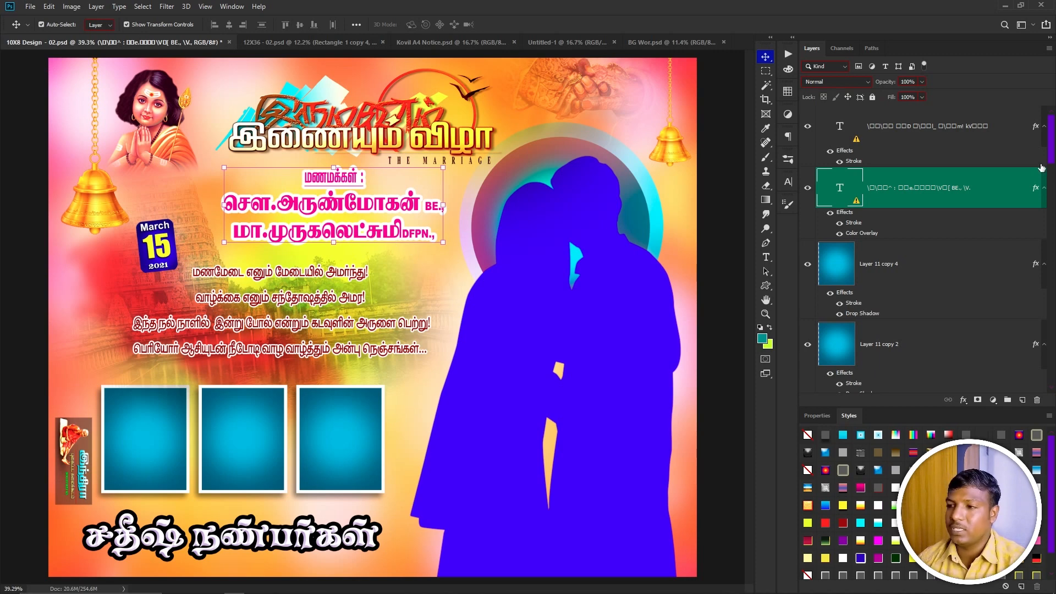
pyautogui.rightClick(987, 192)
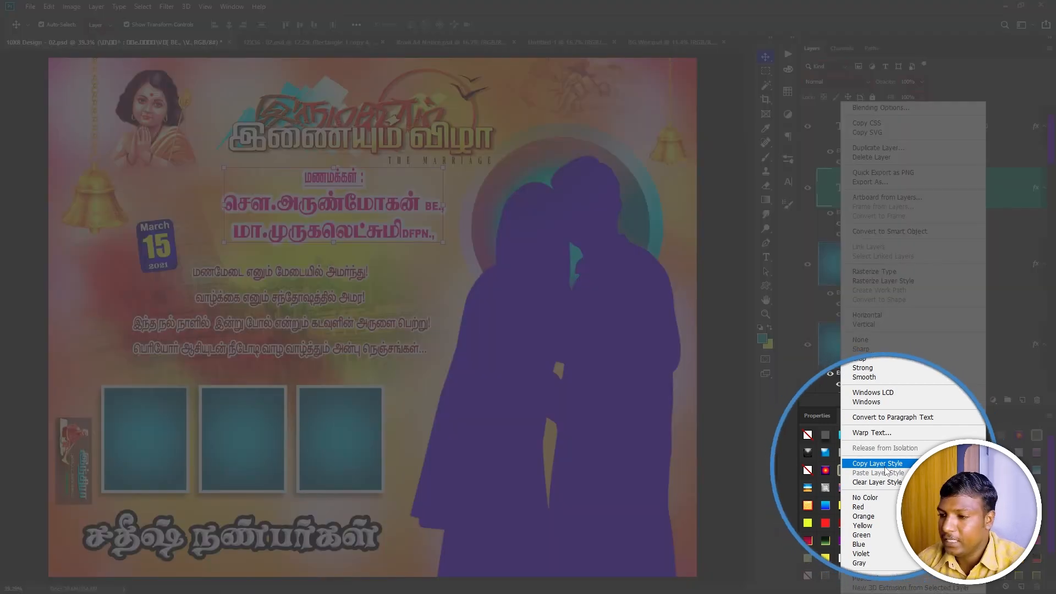
pyautogui.click(886, 467)
# Select the top title text layer and paste the copied layer style onto it.
pyautogui.rightClick(316, 330)
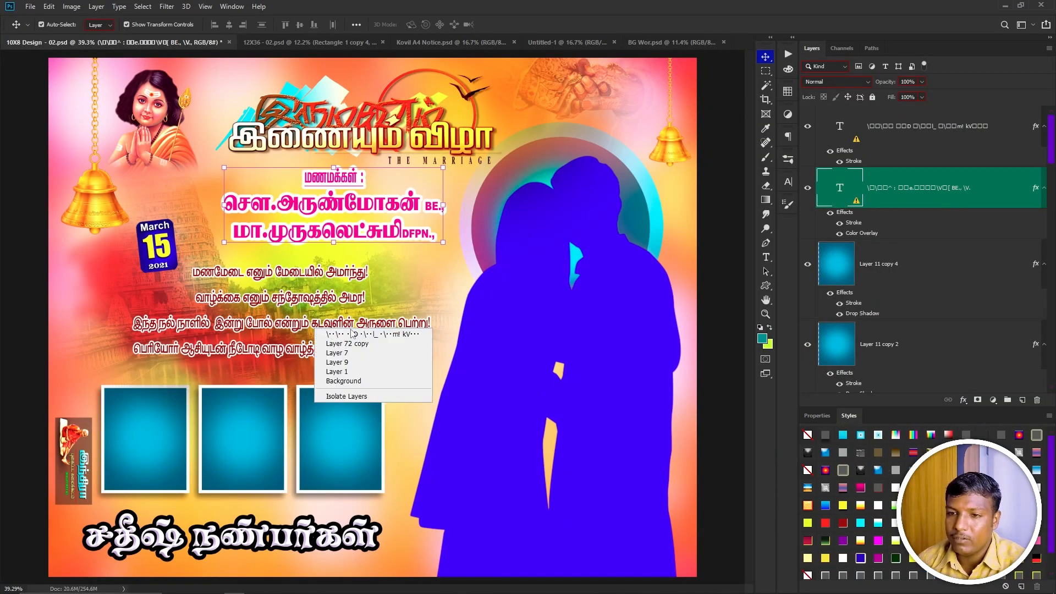
pyautogui.click(352, 335)
pyautogui.rightClick(1003, 134)
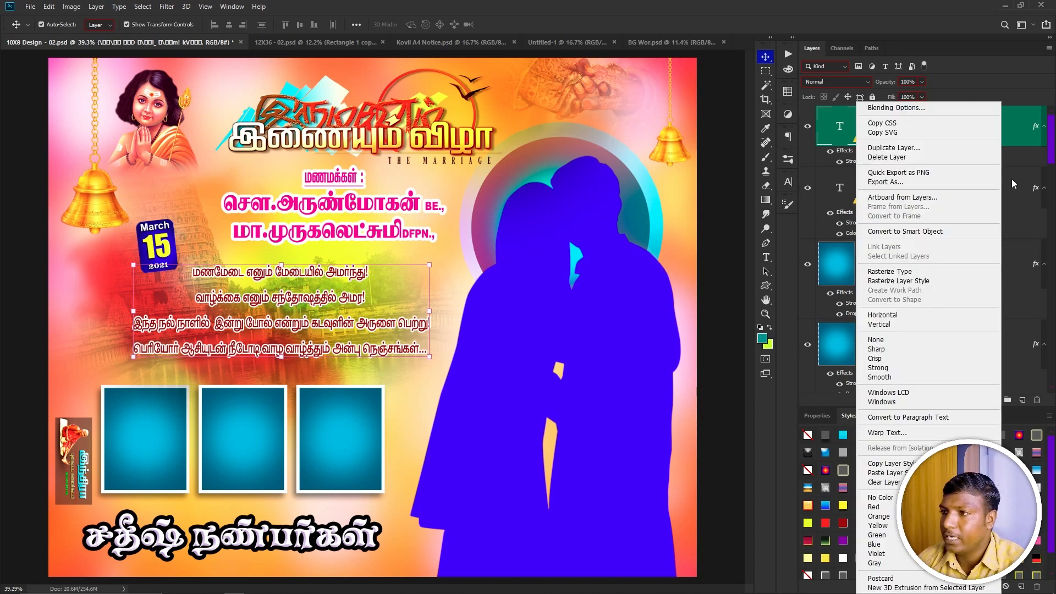
pyautogui.click(886, 473)
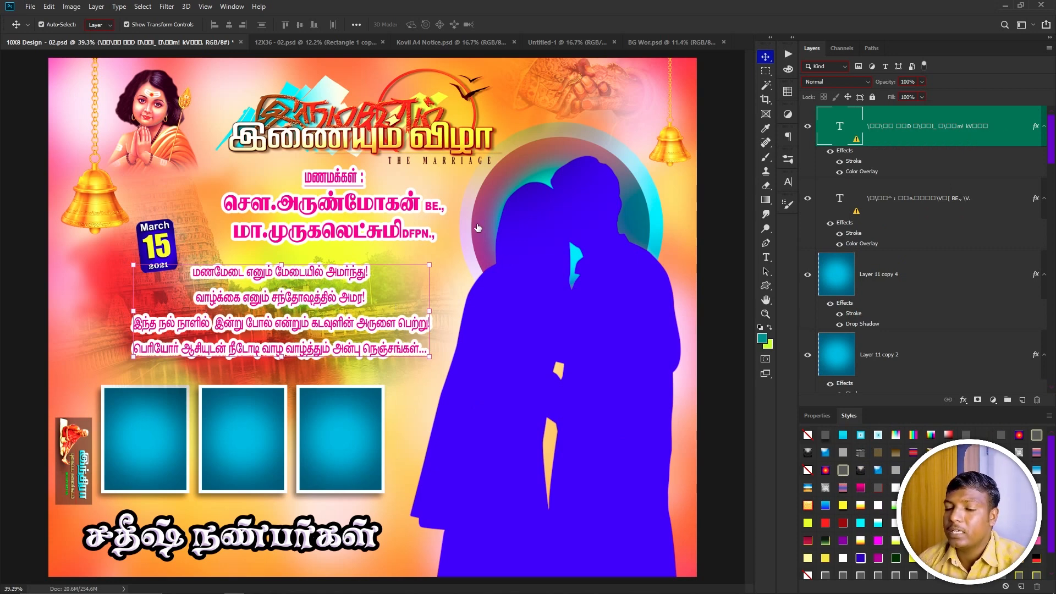
pyautogui.press('F2')
pyautogui.moveTo(685, 94); pyautogui.dragTo(336, 133)
pyautogui.press('Return')
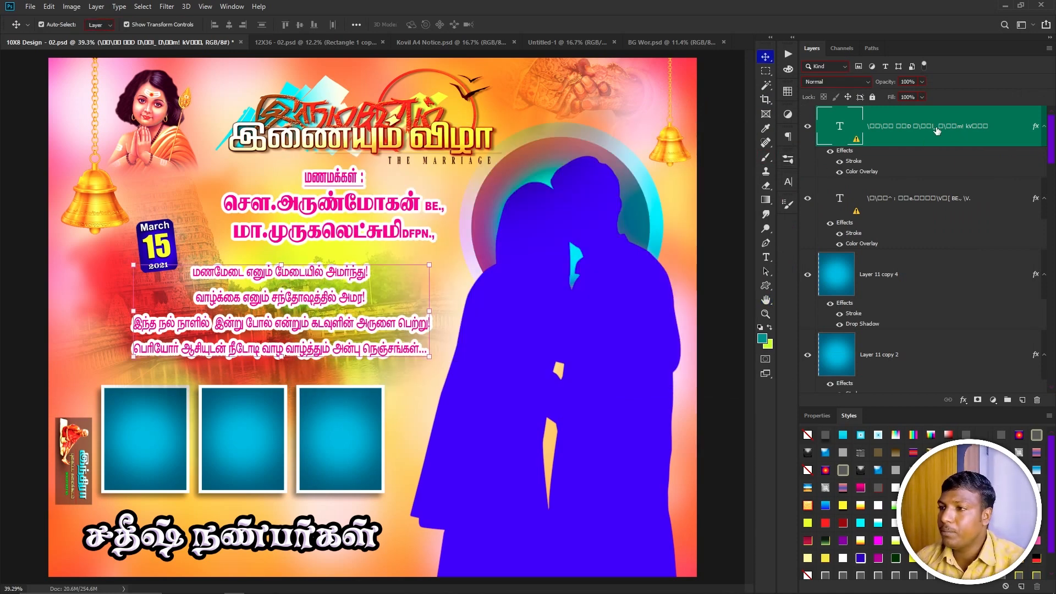
pyautogui.doubleClick(928, 135)
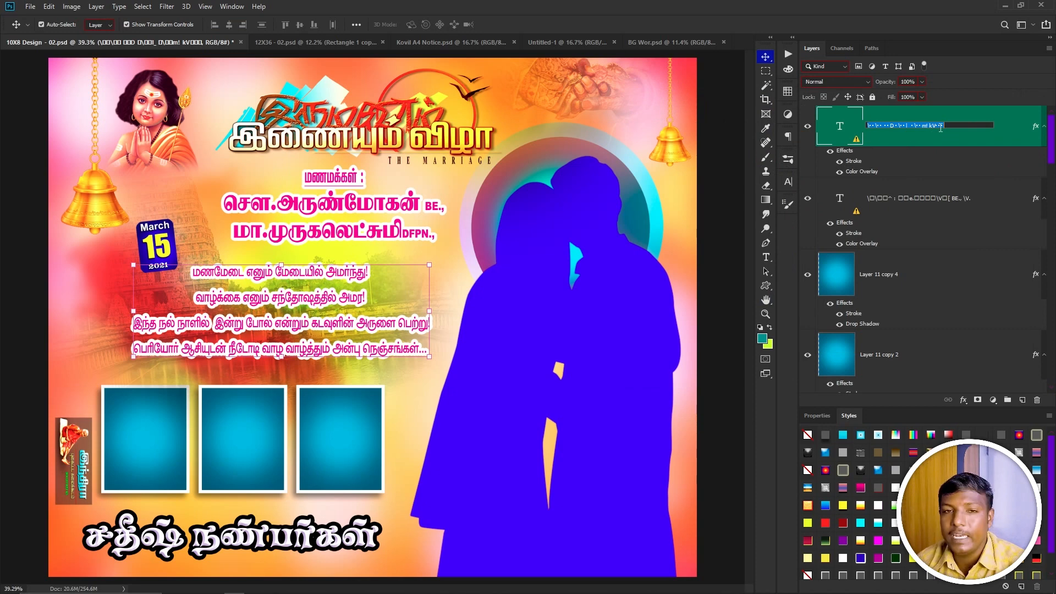
pyautogui.press('Return')
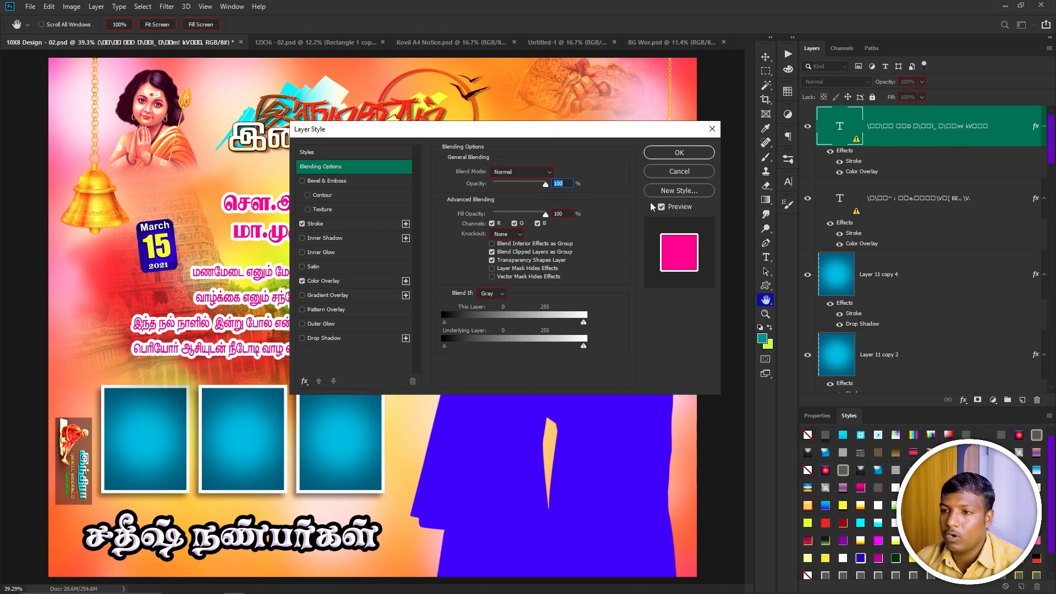
pyautogui.click(679, 171)
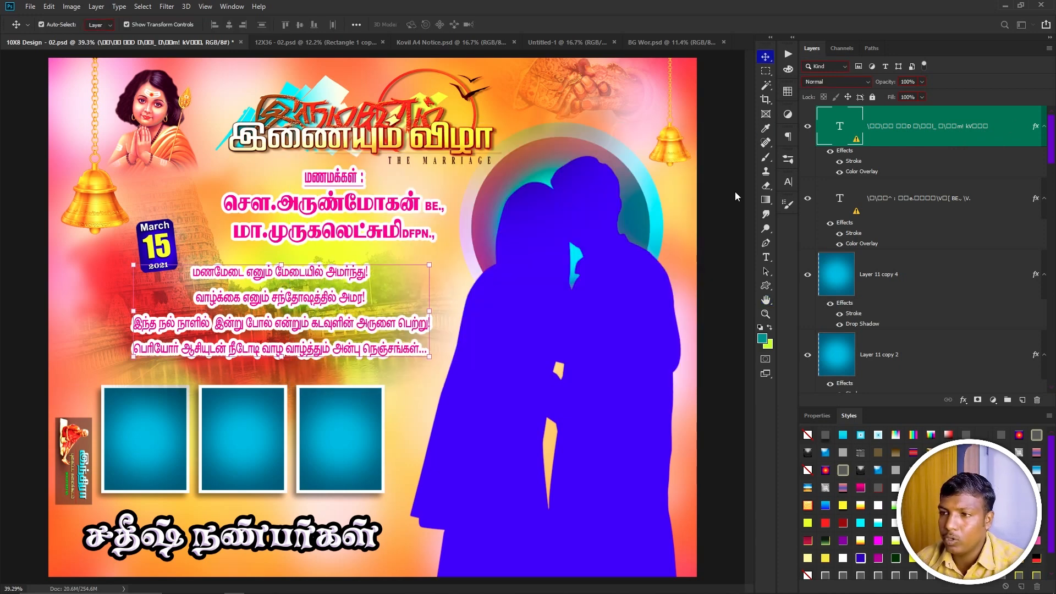
pyautogui.click(963, 401)
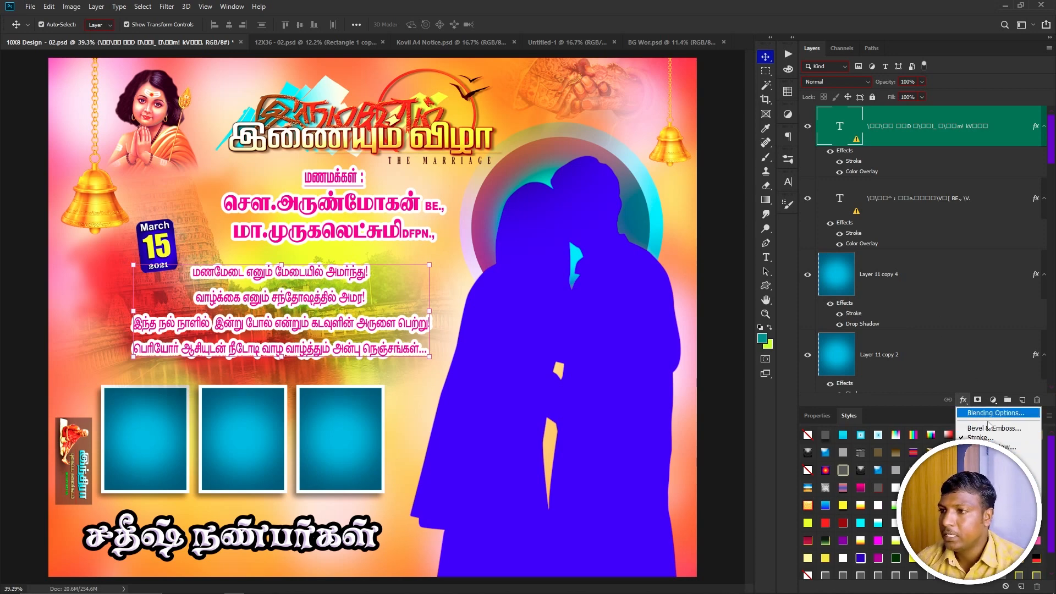
pyautogui.click(963, 400)
pyautogui.click(963, 400)
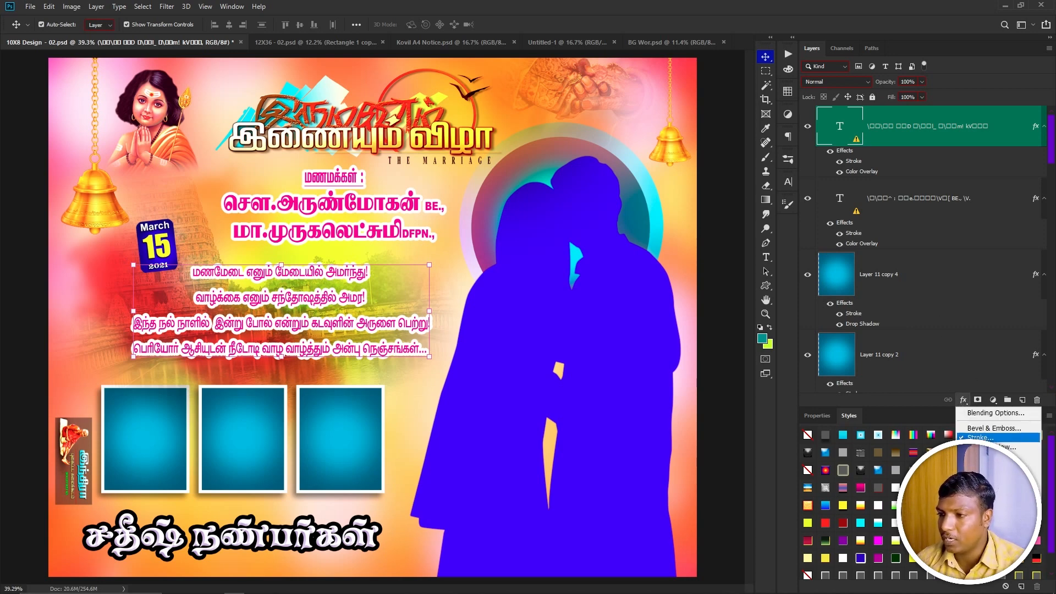
pyautogui.click(916, 397)
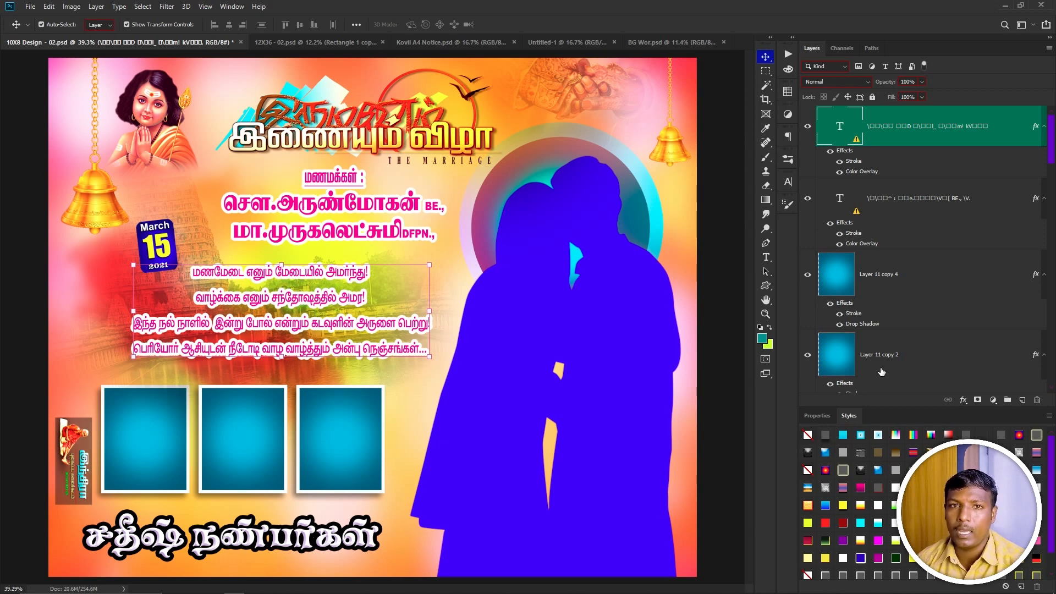
pyautogui.click(533, 406)
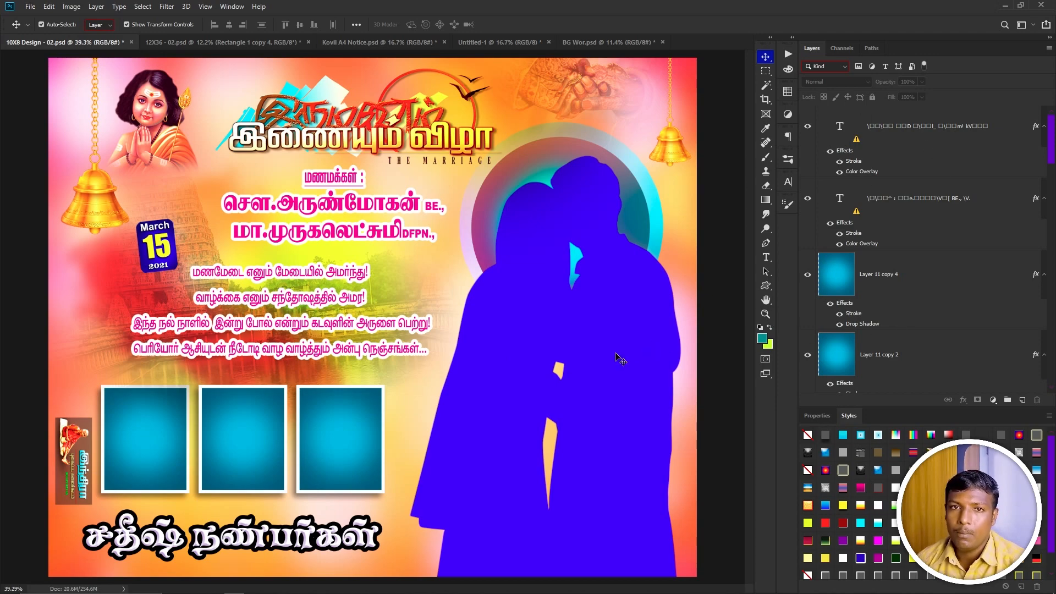
# Minimize all windows to show the desktop and refresh it.
pyautogui.click(1054, 592)
pyautogui.rightClick(438, 285)
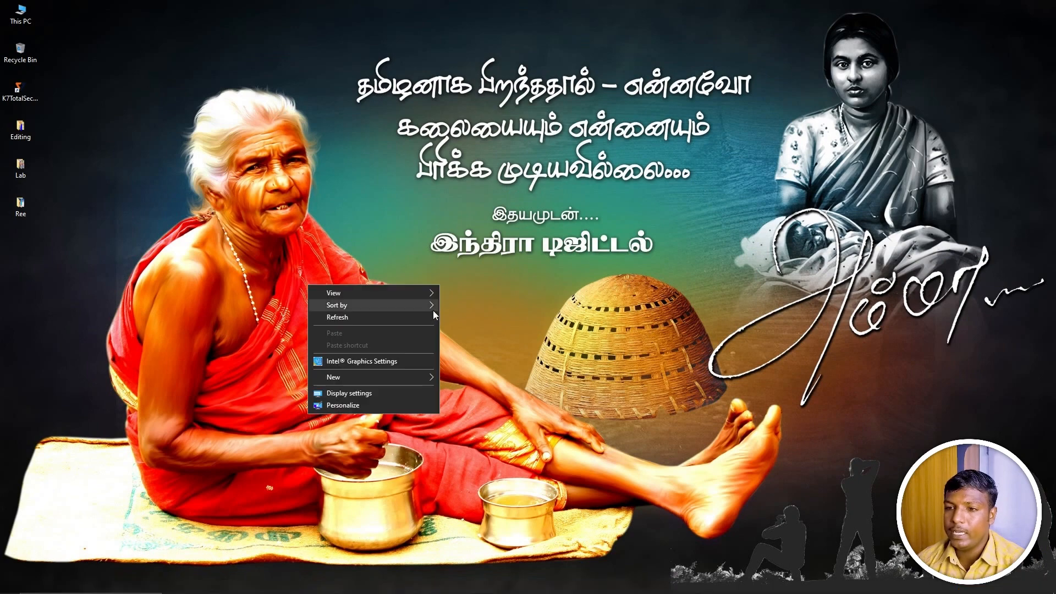
pyautogui.click(423, 313)
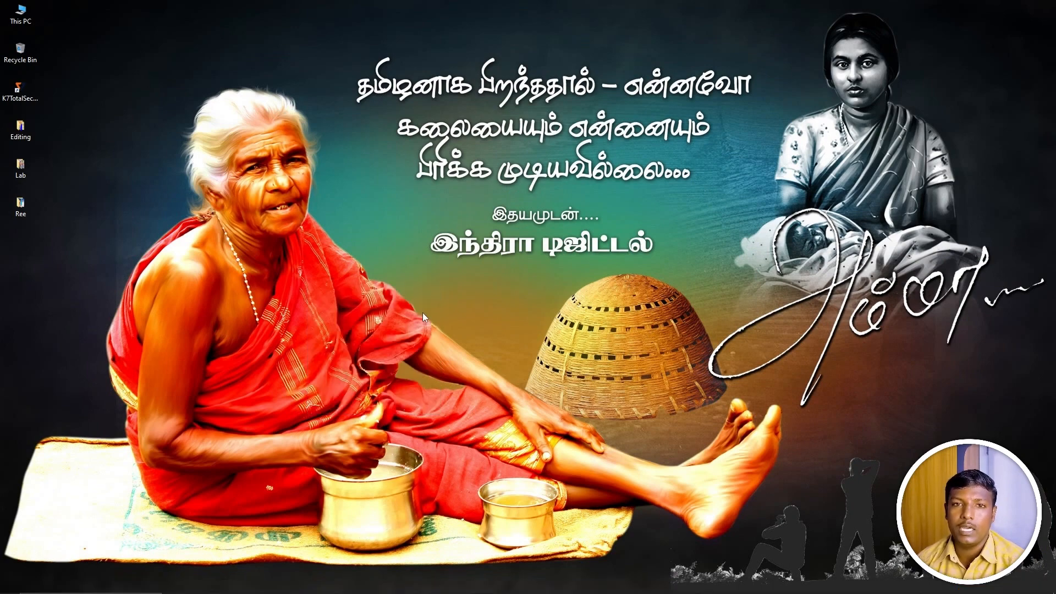